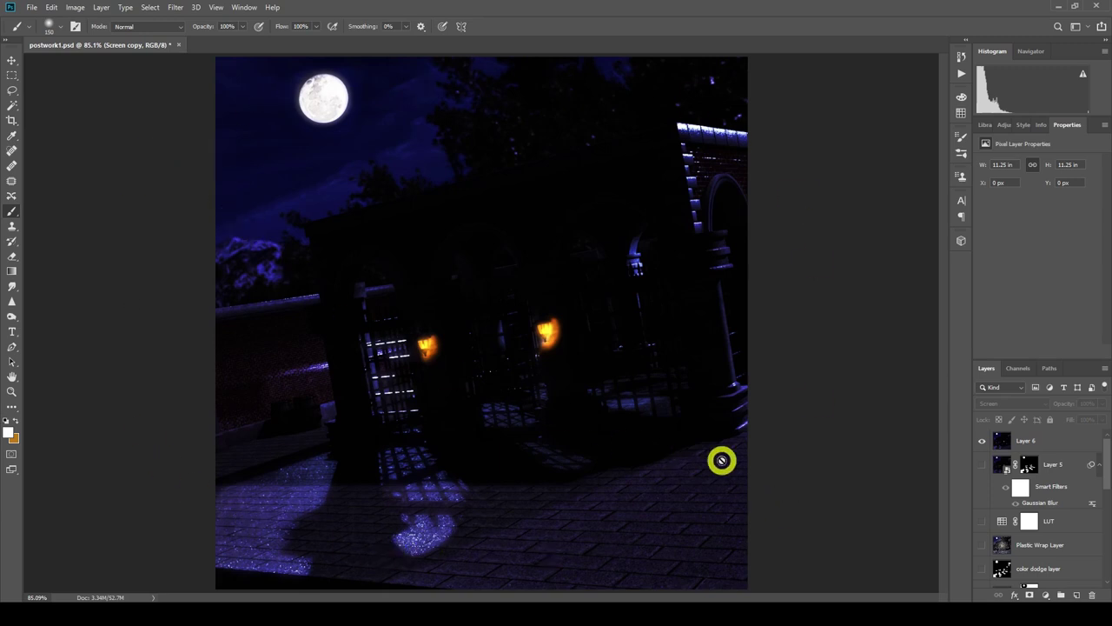
# Hide Layer 6 and show the Overlay and Screen layers above the Background layer.
pyautogui.click(982, 441)
pyautogui.moveTo(1101, 457); pyautogui.dragTo(1086, 526)
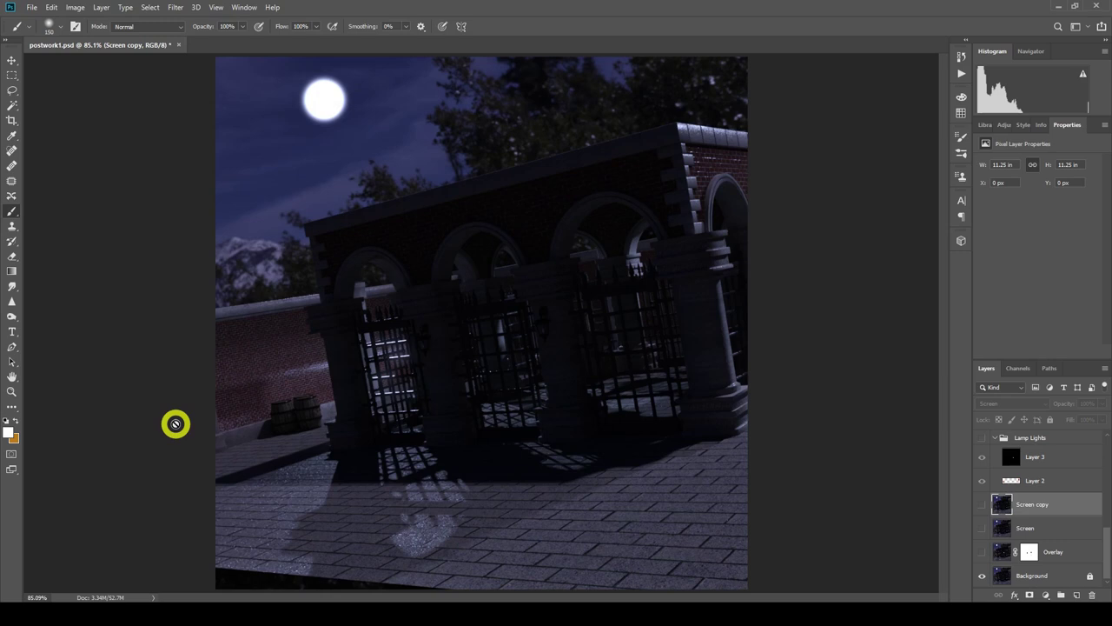
pyautogui.click(1005, 552)
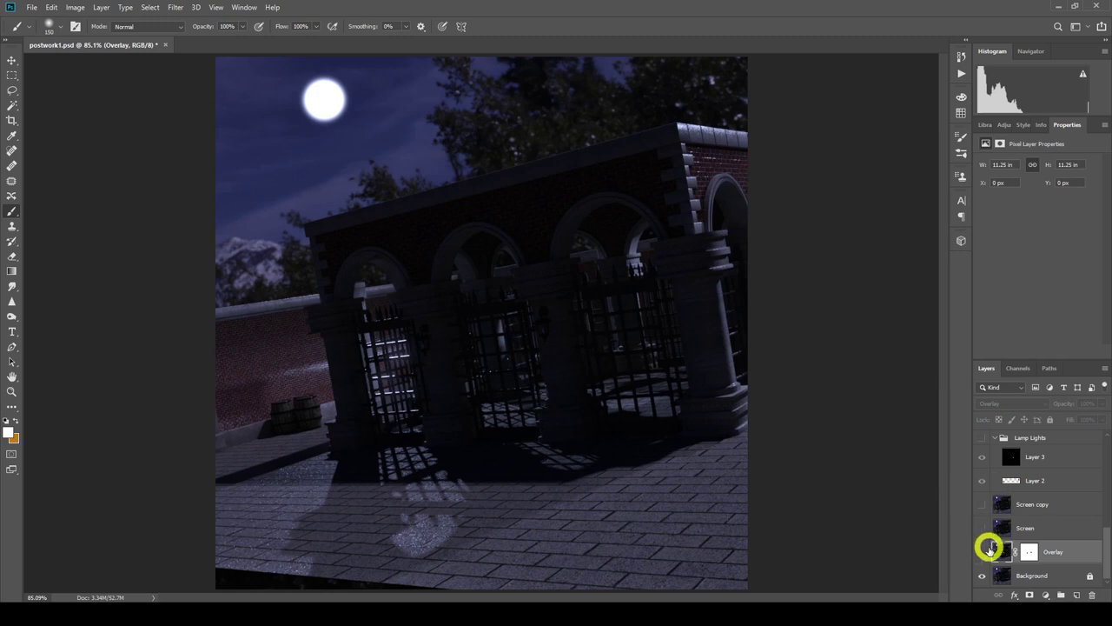
pyautogui.click(983, 551)
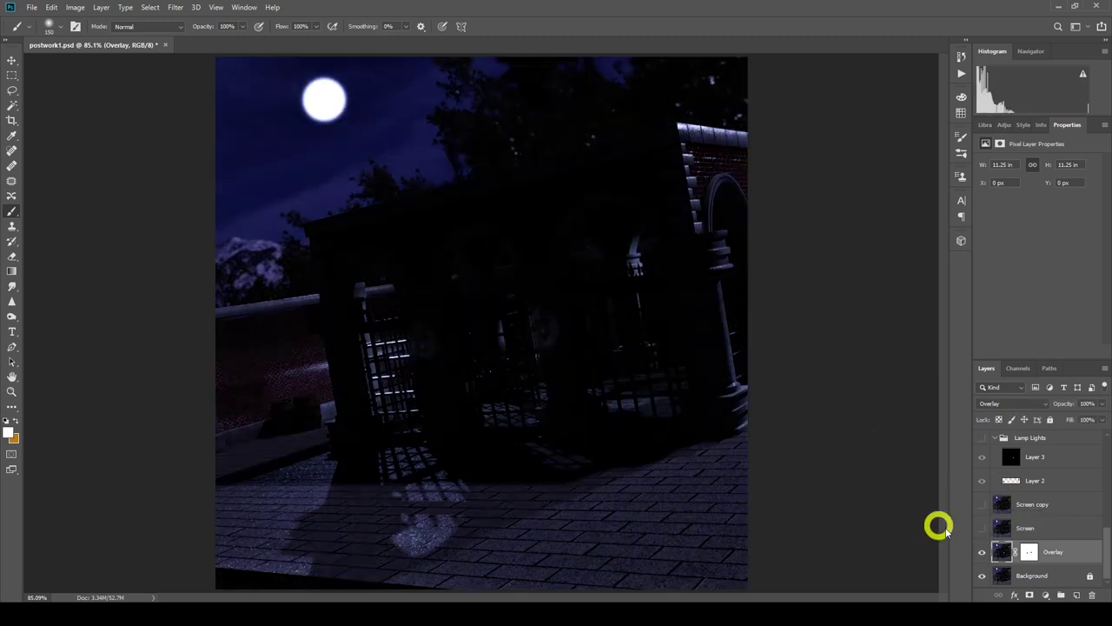
pyautogui.click(1028, 528)
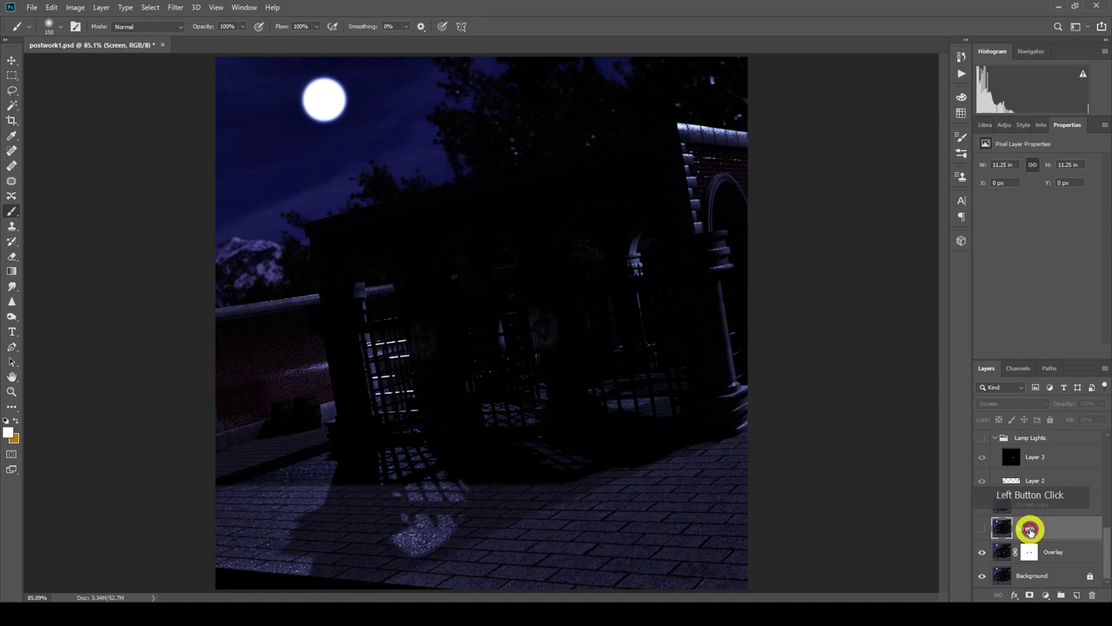
pyautogui.click(982, 527)
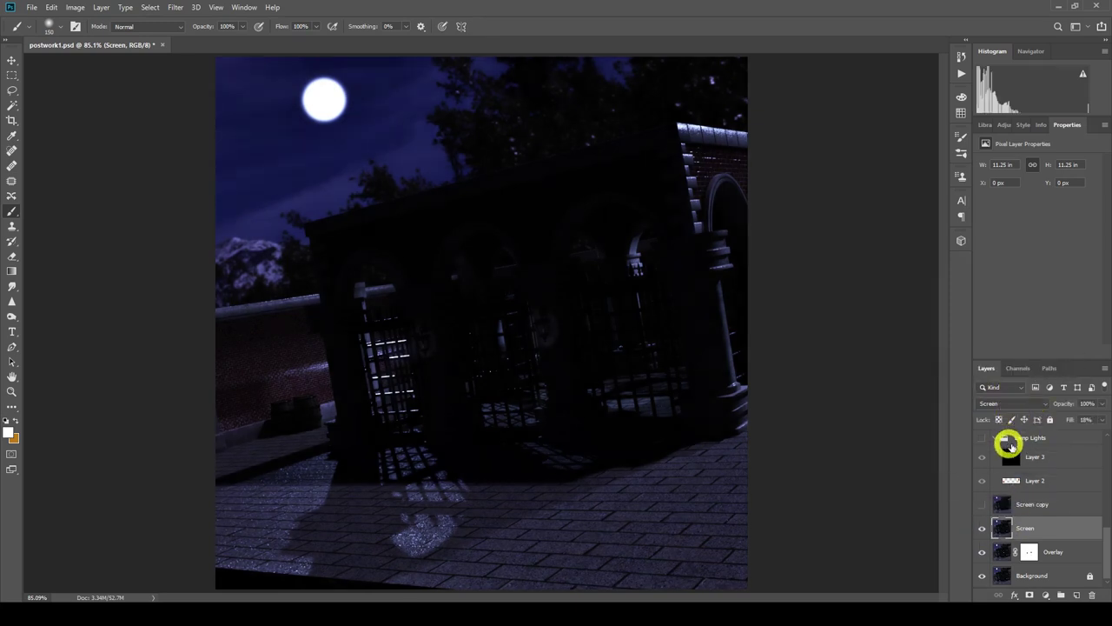
# Try a 49% fill on the Screen layer to preview a brighter scene, and restore its fill to 18%.
pyautogui.click(1102, 420)
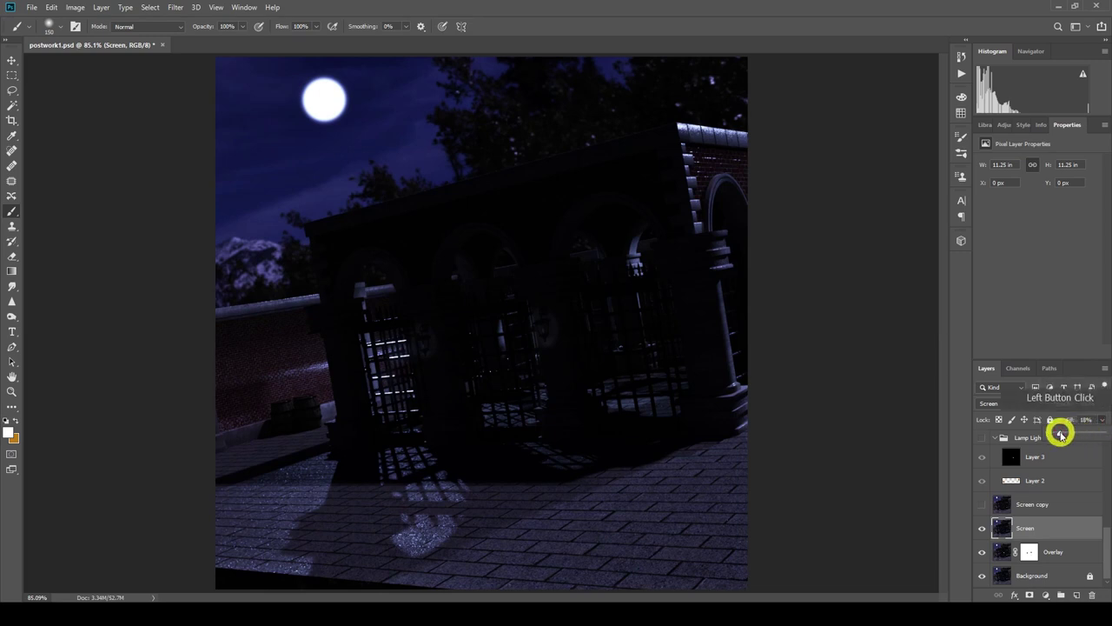
pyautogui.moveTo(1072, 432)
pyautogui.mouseDown()
pyautogui.moveTo(1097, 435)
pyautogui.moveTo(1076, 435)
pyautogui.mouseUp()
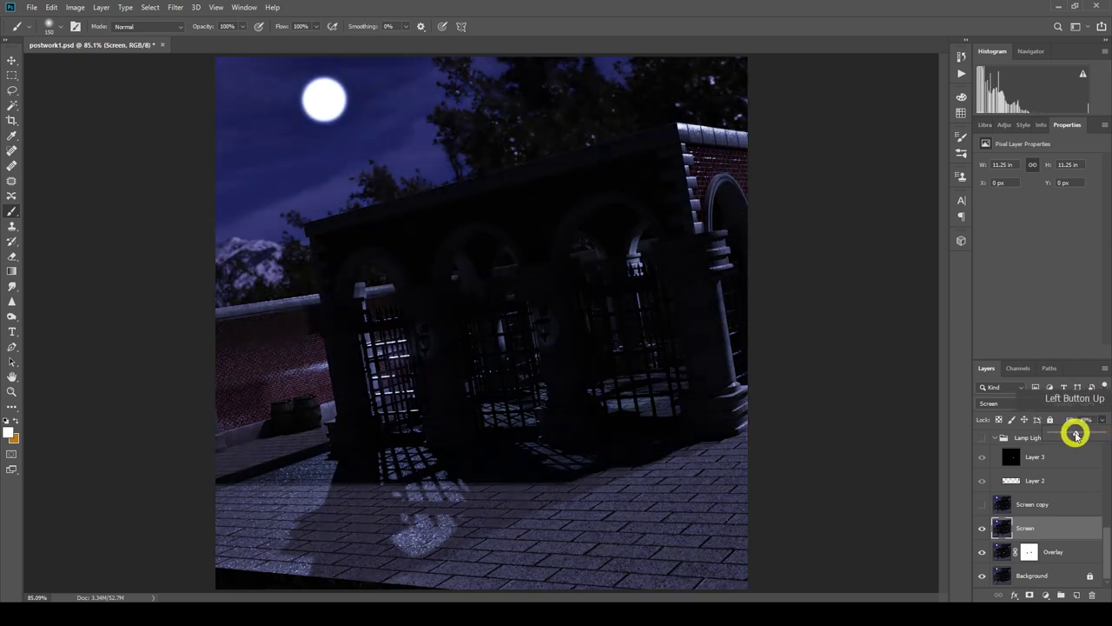
pyautogui.click(1002, 554)
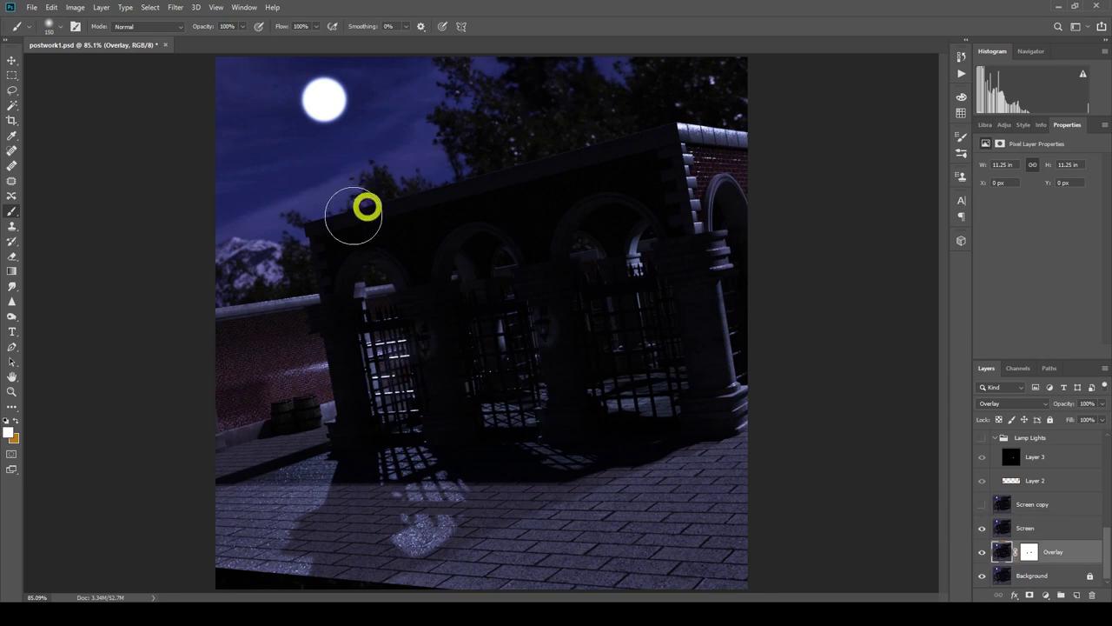
pyautogui.click(1008, 528)
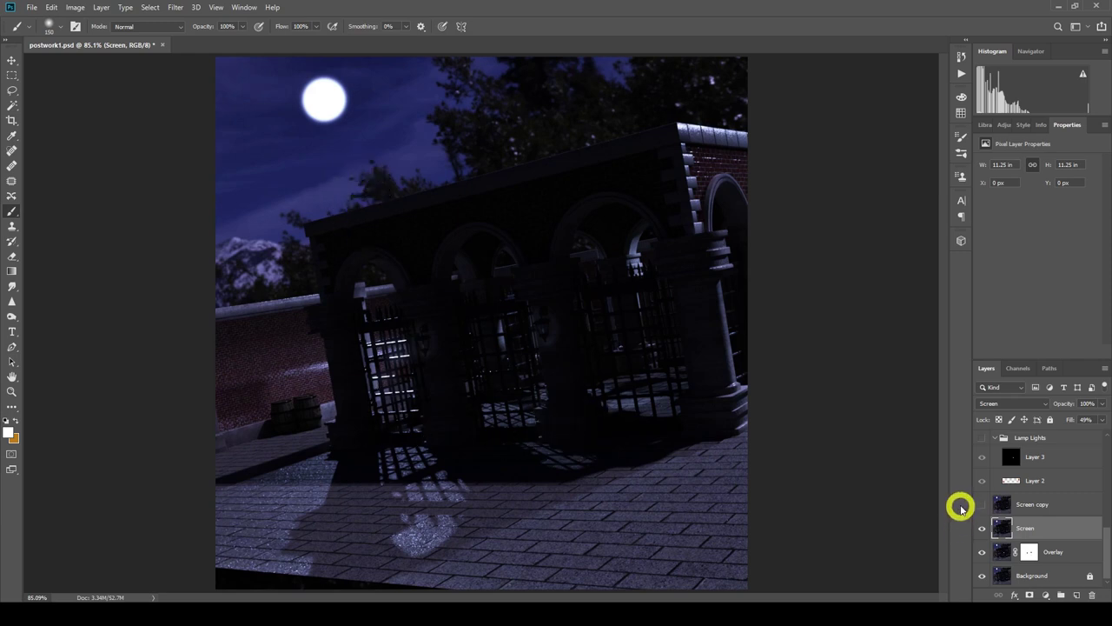
pyautogui.click(1099, 421)
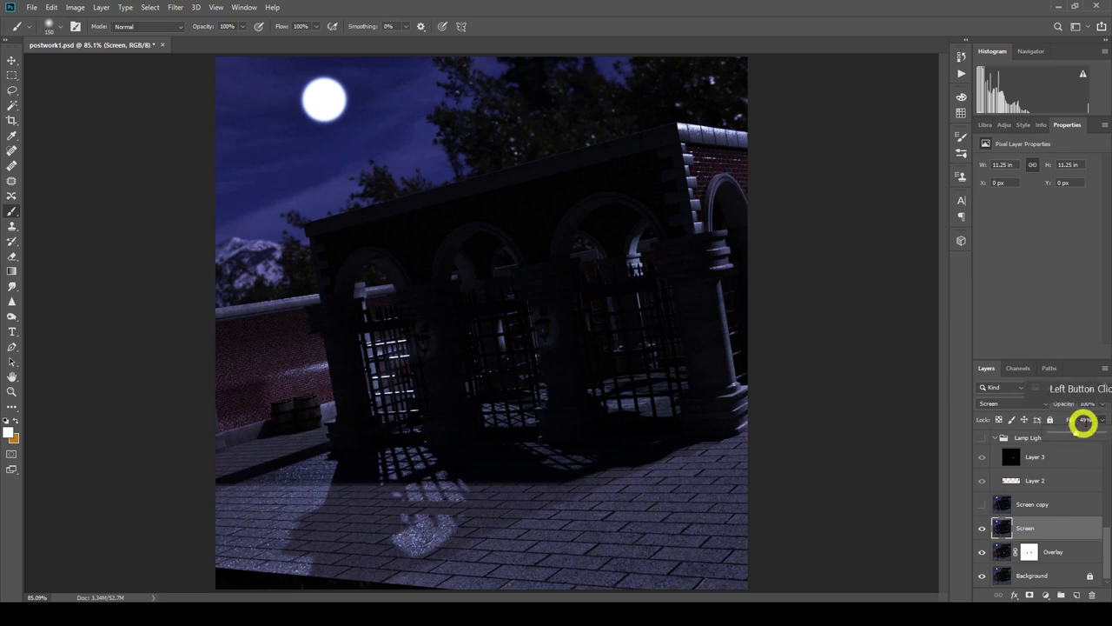
pyautogui.moveTo(1076, 432); pyautogui.dragTo(1060, 436)
pyautogui.click(950, 496)
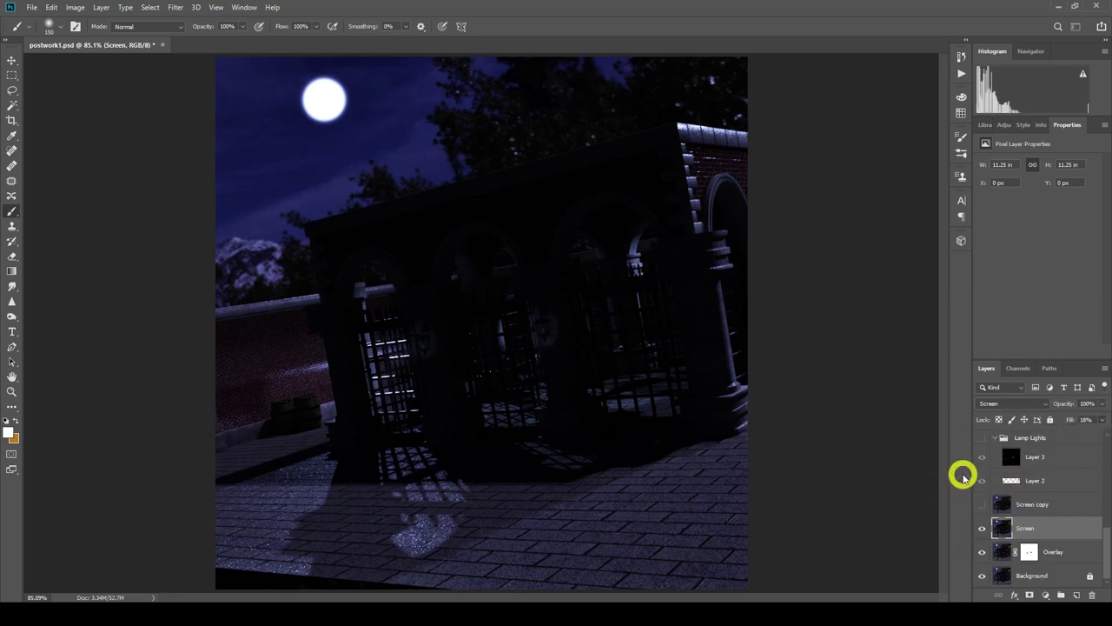
# Show the Screen copy layer and reduce the brush to about the size of a lamp.
pyautogui.click(981, 503)
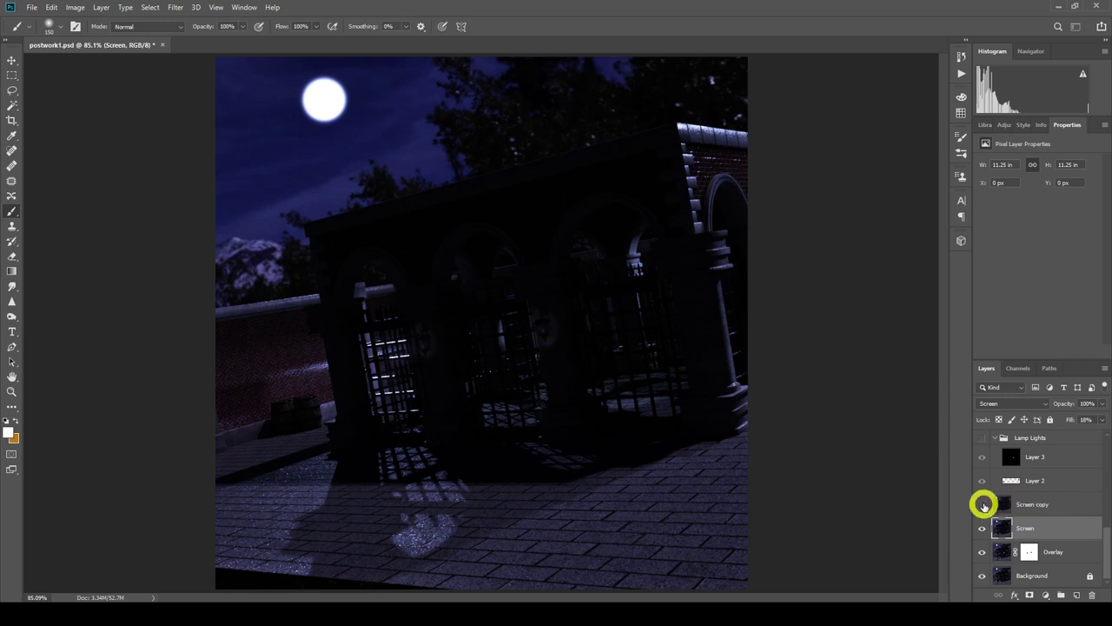
pyautogui.click(983, 504)
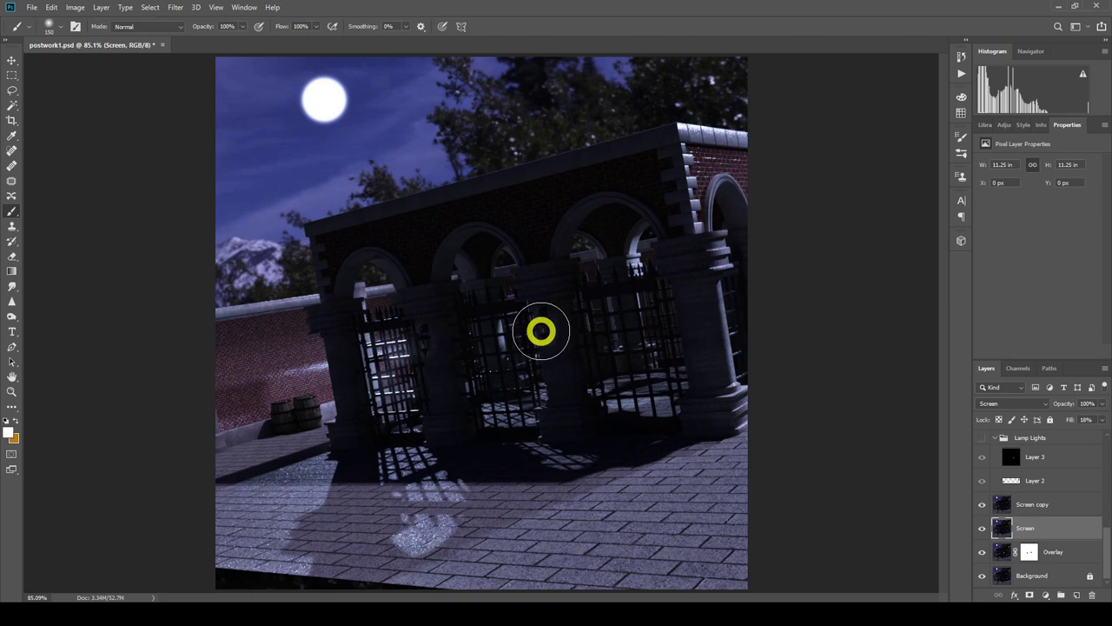
pyautogui.press('[')
pyautogui.press('[')
pyautogui.press('[')
pyautogui.press('[')
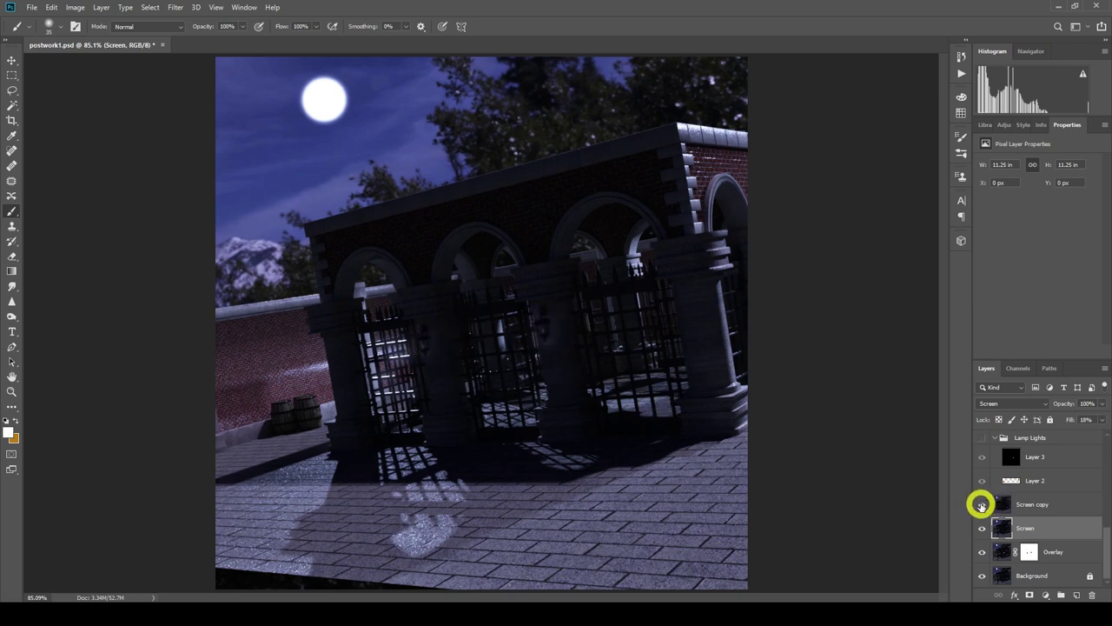
# Hide the Screen copy layer and briefly show the Lamp Lights group to preview the finished lamp glow.
pyautogui.click(980, 505)
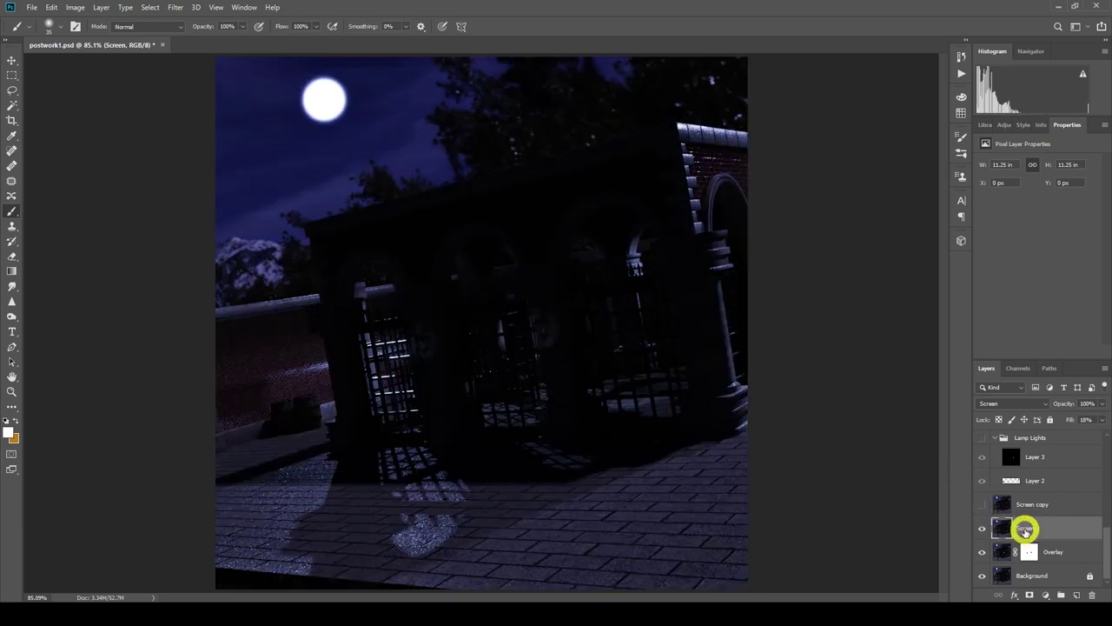
pyautogui.scroll(1, 1020, 527)
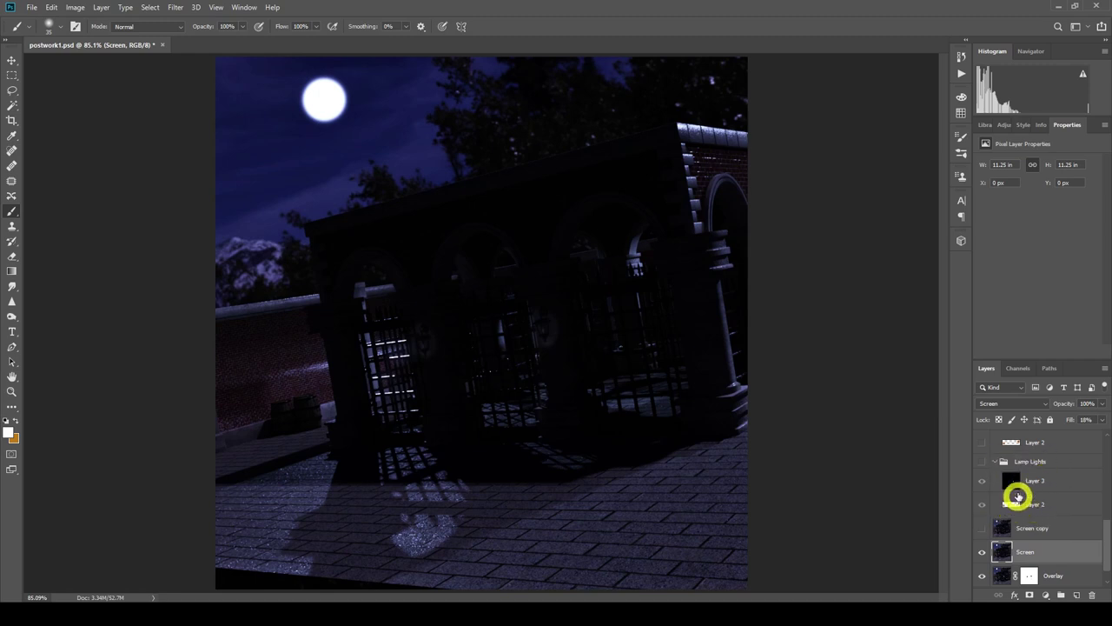
pyautogui.click(982, 465)
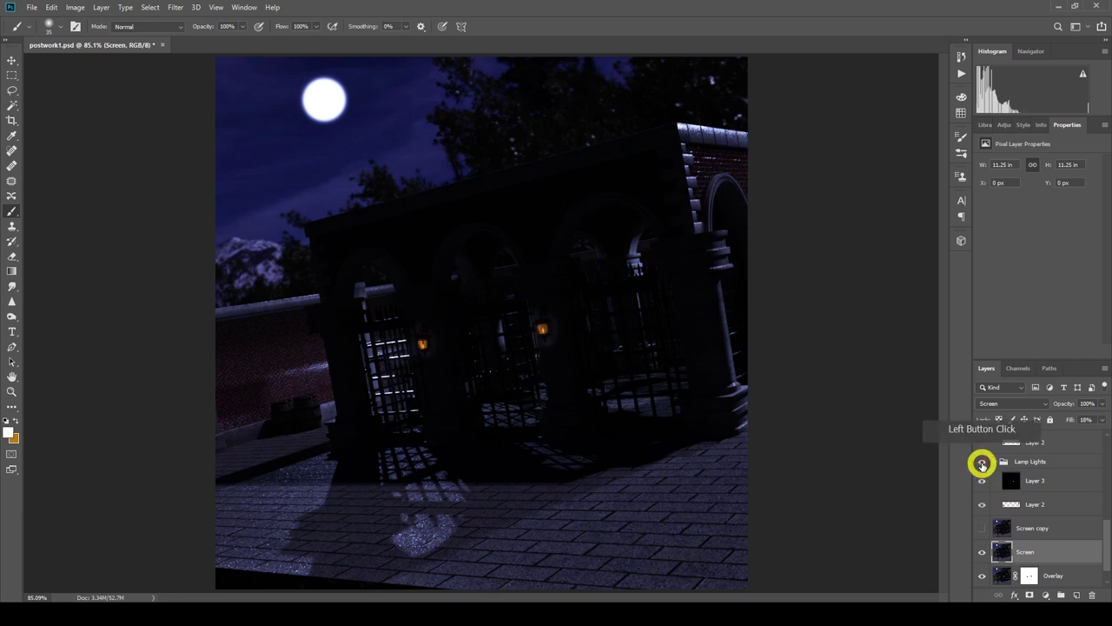
pyautogui.click(541, 324)
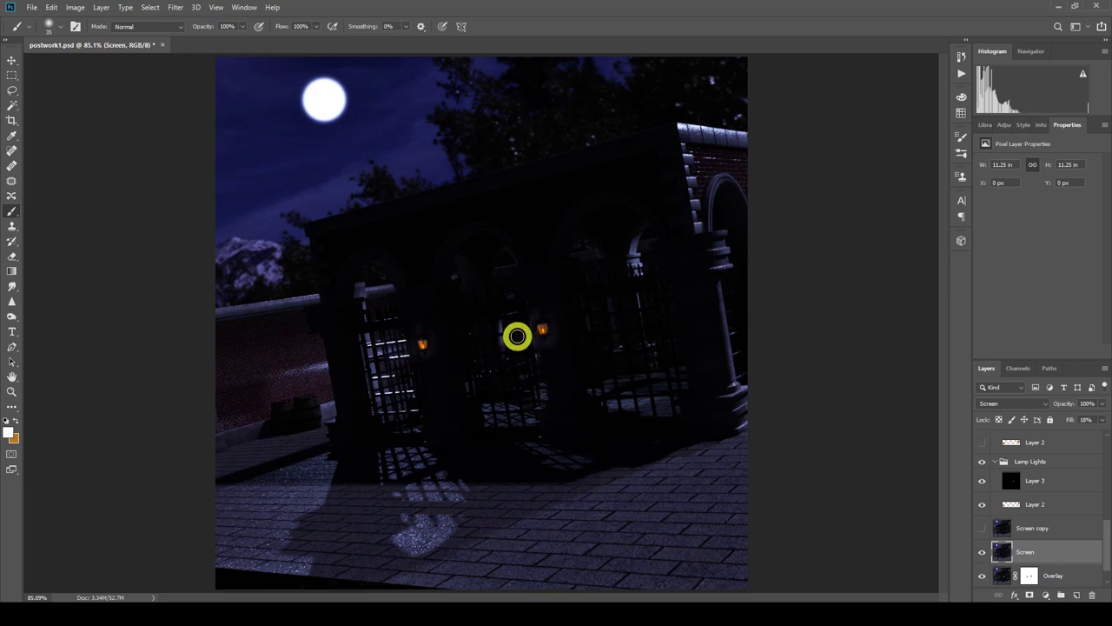
pyautogui.click(980, 461)
# Create a new layer above Screen copy and set its blend mode to Color.
pyautogui.click(1038, 529)
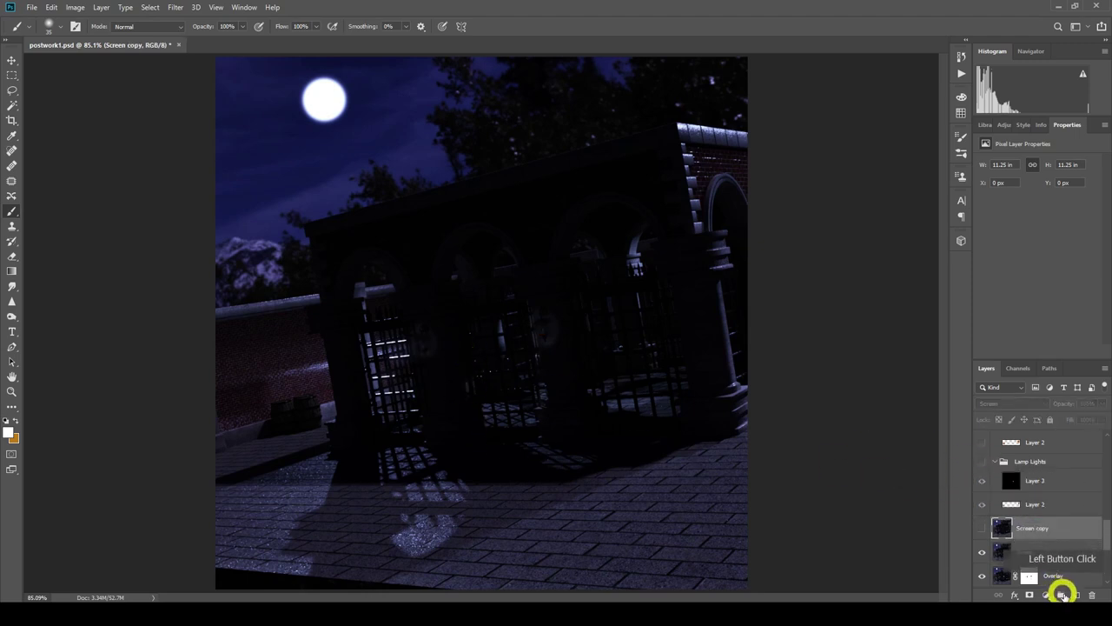
pyautogui.click(1079, 596)
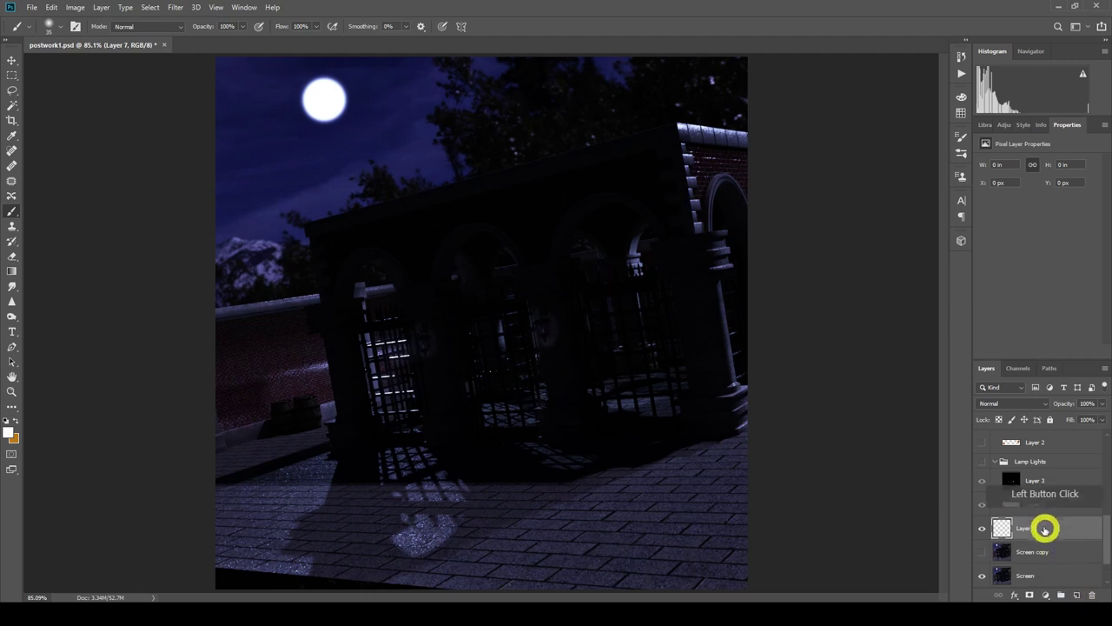
pyautogui.click(1008, 403)
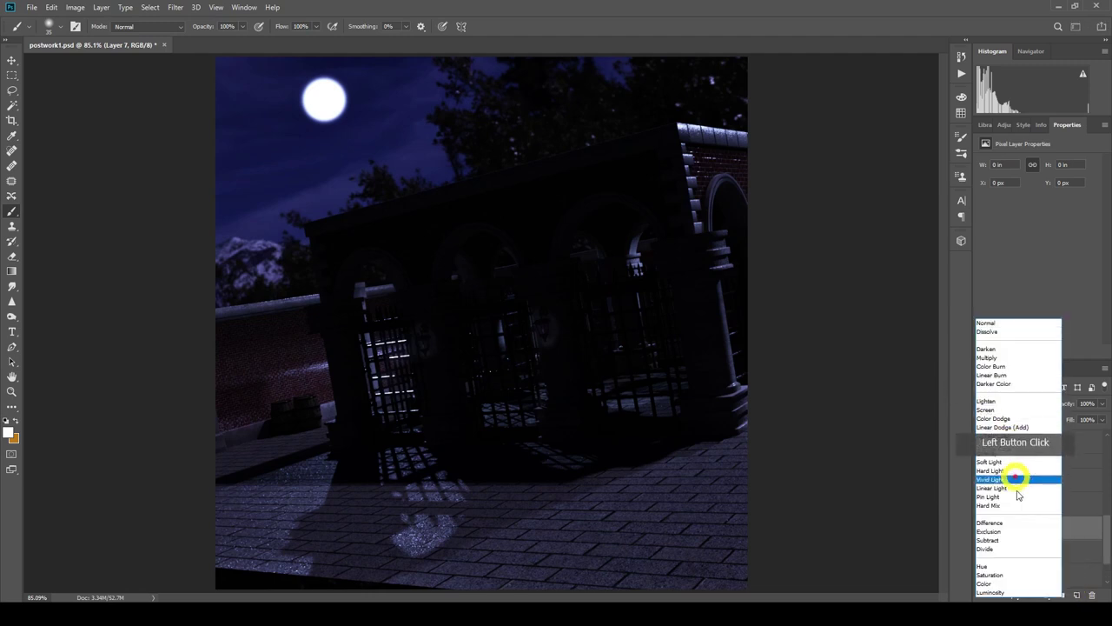
pyautogui.click(1014, 583)
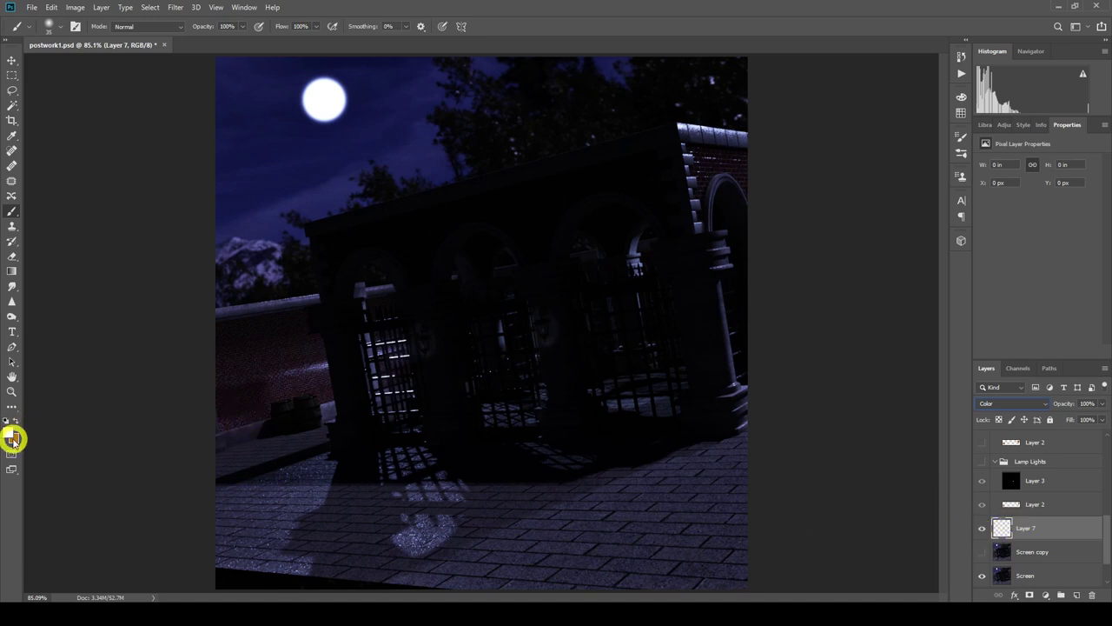
# Set the background colour to the orange c17f17.
pyautogui.click(8, 433)
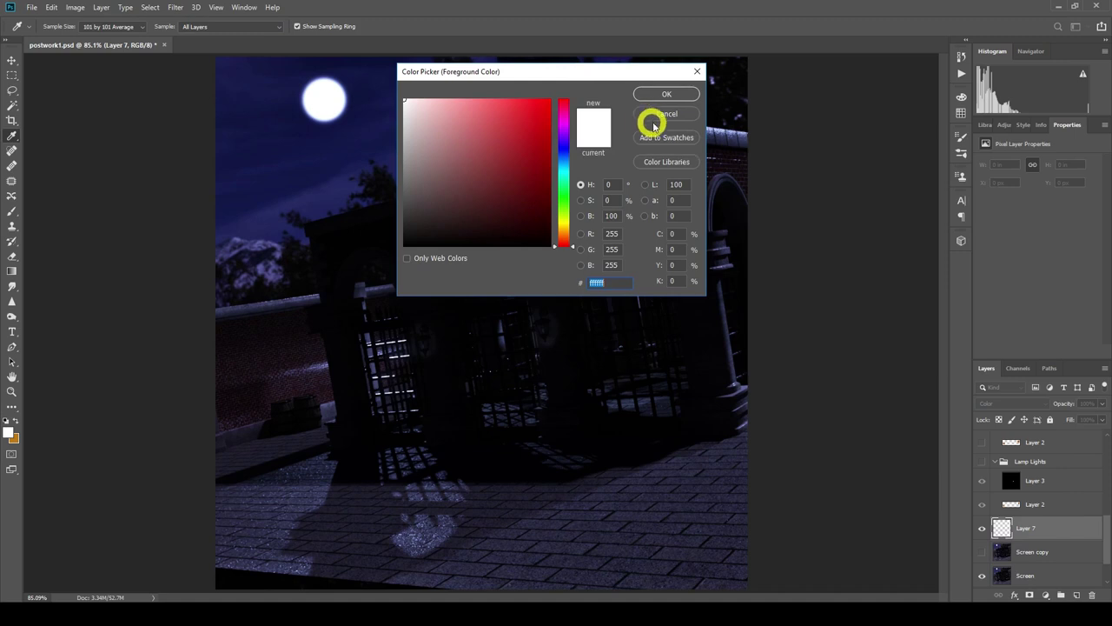
pyautogui.click(652, 118)
pyautogui.click(14, 438)
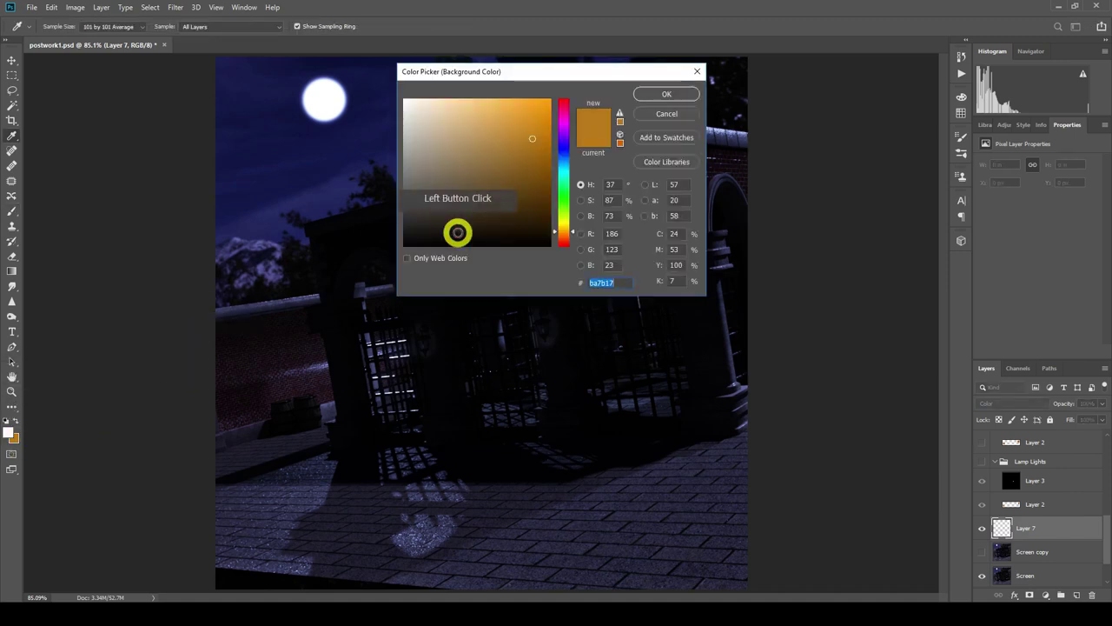
pyautogui.moveTo(556, 141); pyautogui.dragTo(571, 234)
pyautogui.click(571, 233)
pyautogui.moveTo(551, 102); pyautogui.dragTo(532, 134)
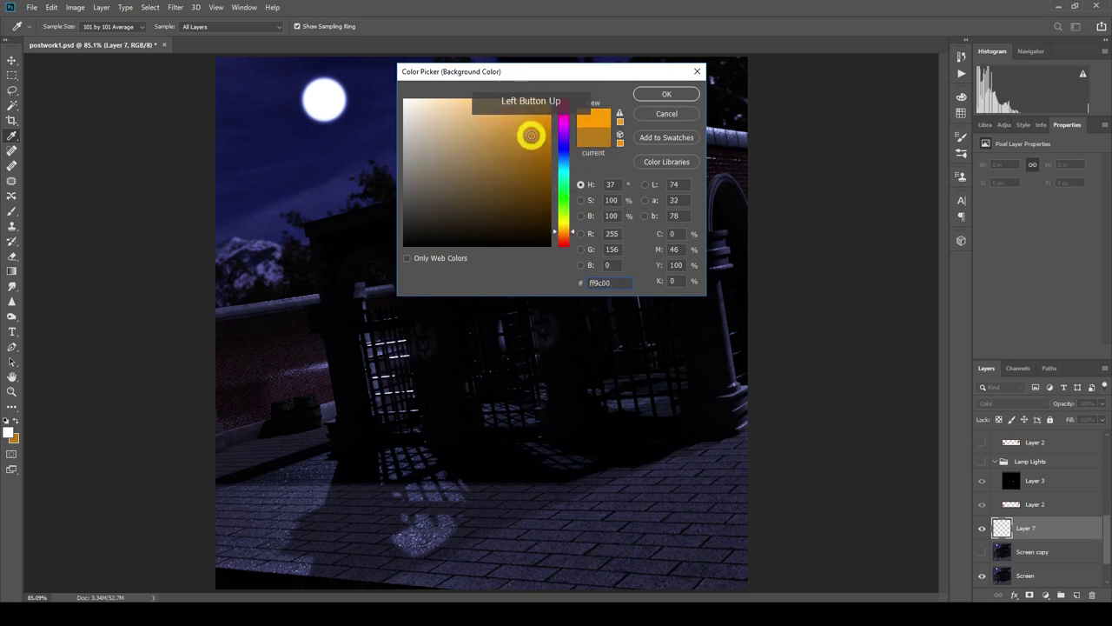
pyautogui.click(533, 135)
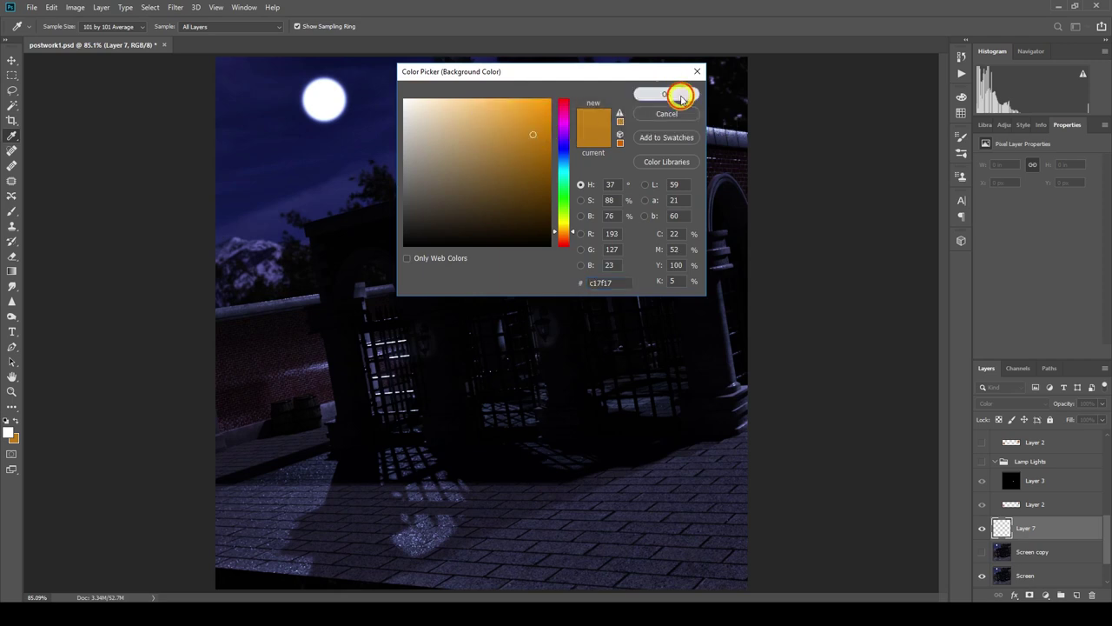
pyautogui.click(674, 94)
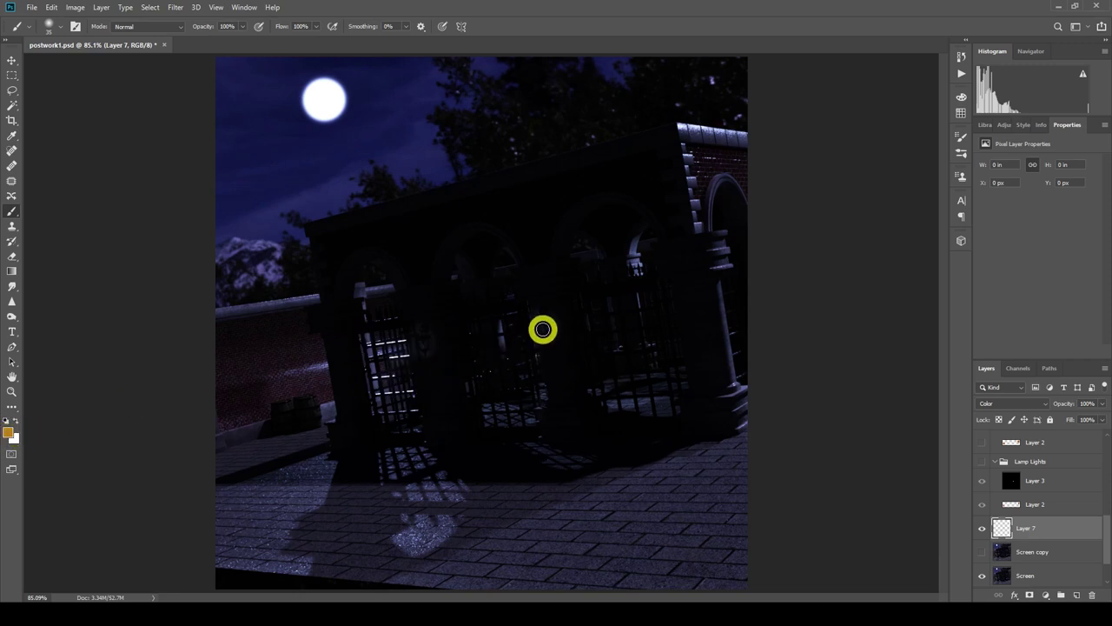
# Paint orange over both wall lamps on the new Color-mode layer.
pyautogui.moveTo(543, 326); pyautogui.dragTo(543, 334)
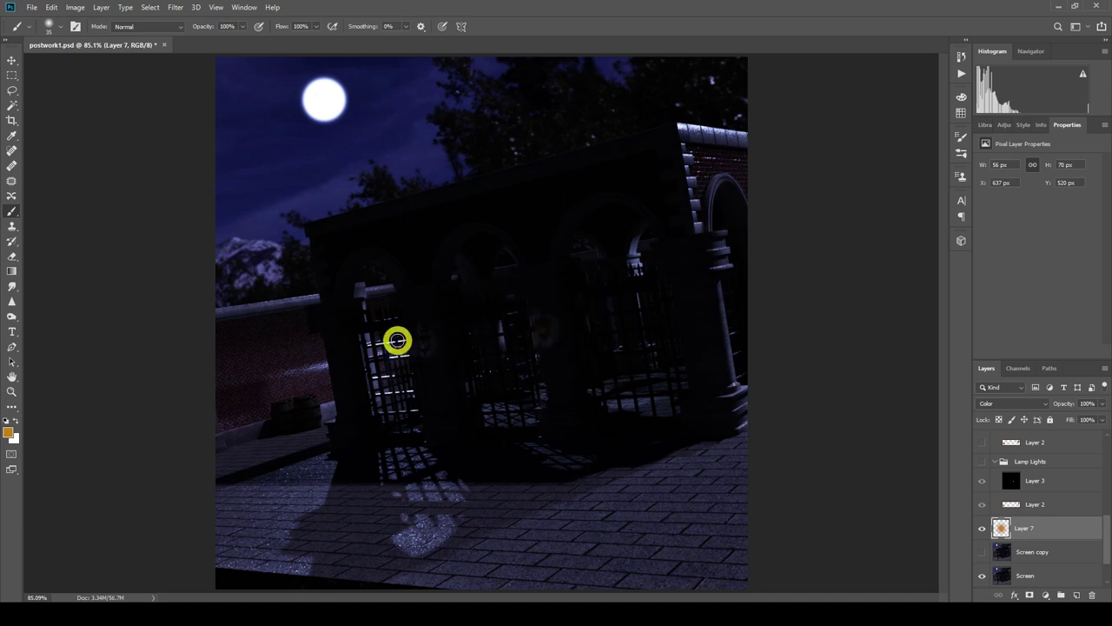
pyautogui.click(423, 344)
pyautogui.click(601, 366)
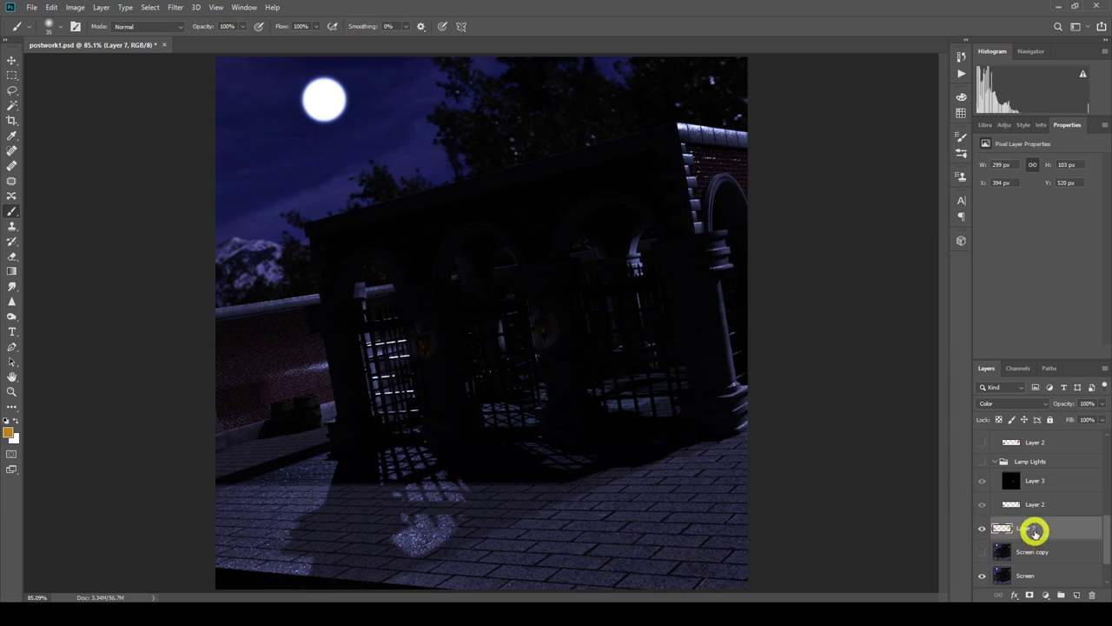
# Add another new layer above the painted lamp layer and set its blend mode to Color Dodge.
pyautogui.click(1079, 595)
pyautogui.click(1024, 405)
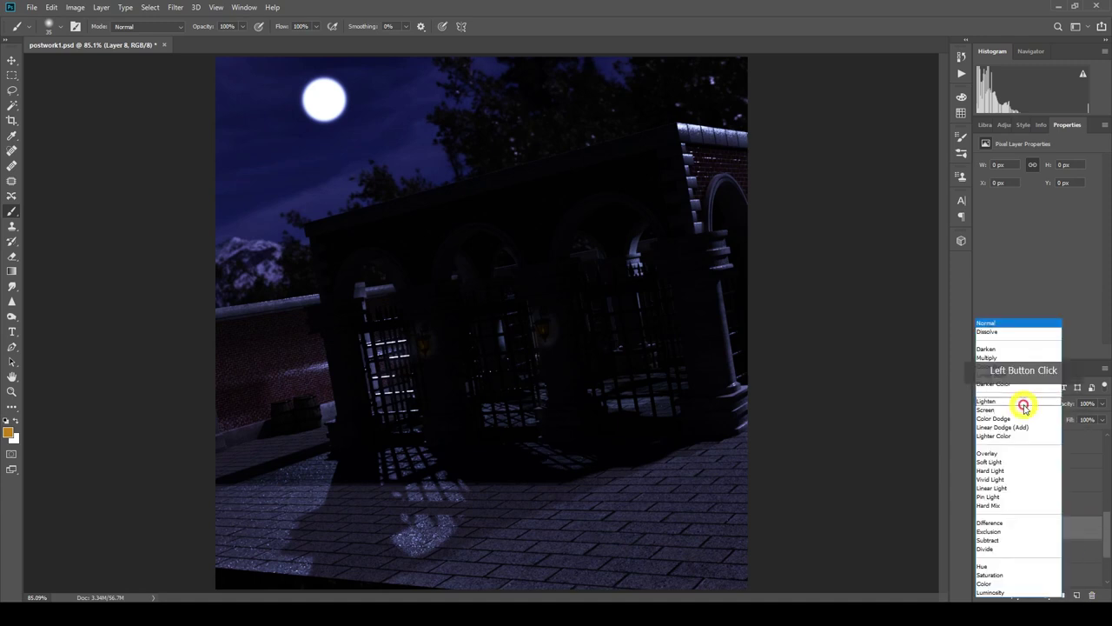
pyautogui.click(1023, 420)
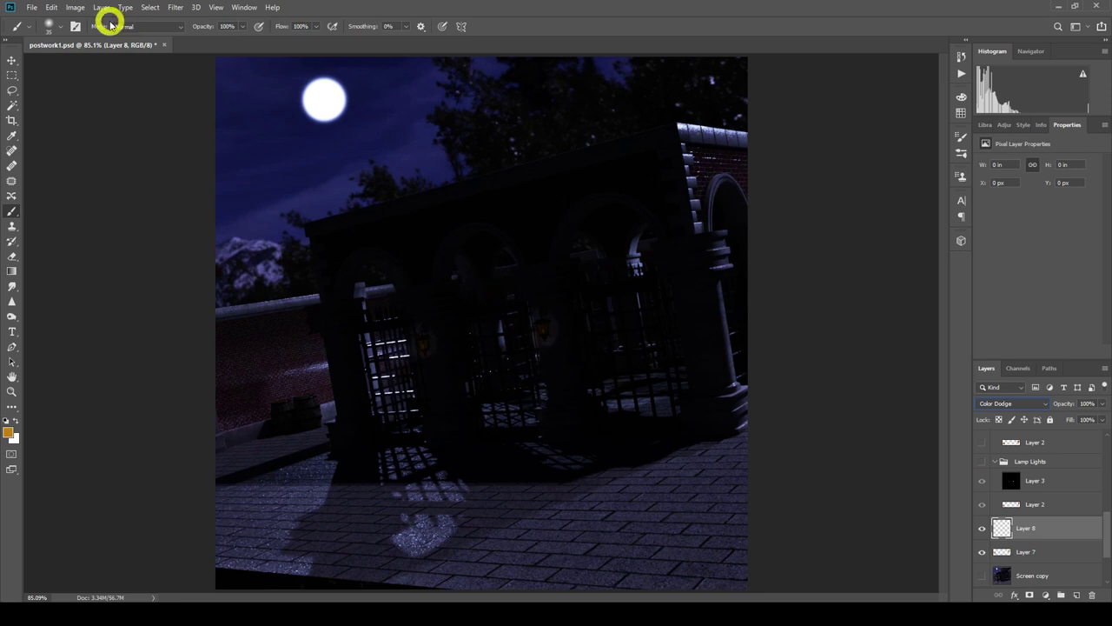
# Fill the Color Dodge layer with black at 100% opacity in Normal mode and return to the Brush tool.
pyautogui.click(49, 11)
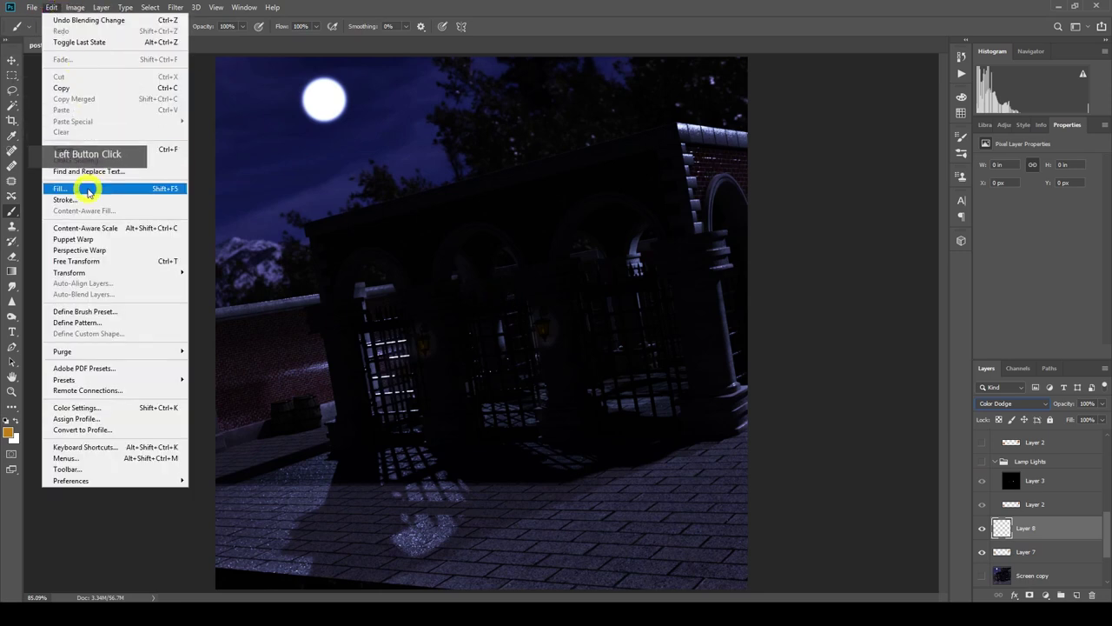
pyautogui.click(88, 183)
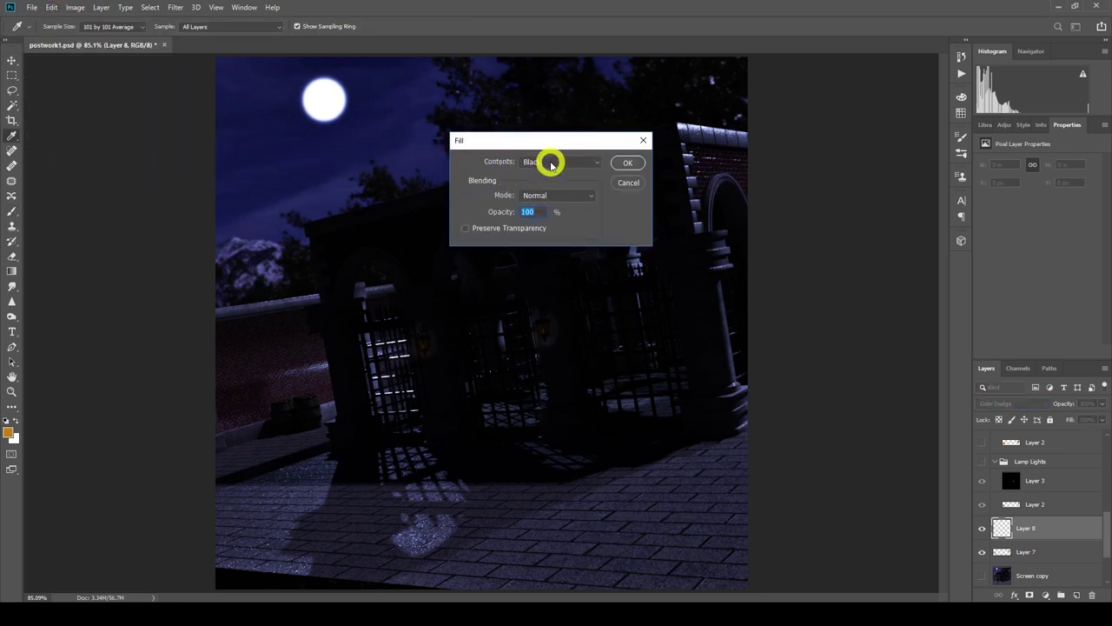
pyautogui.click(585, 164)
pyautogui.click(562, 248)
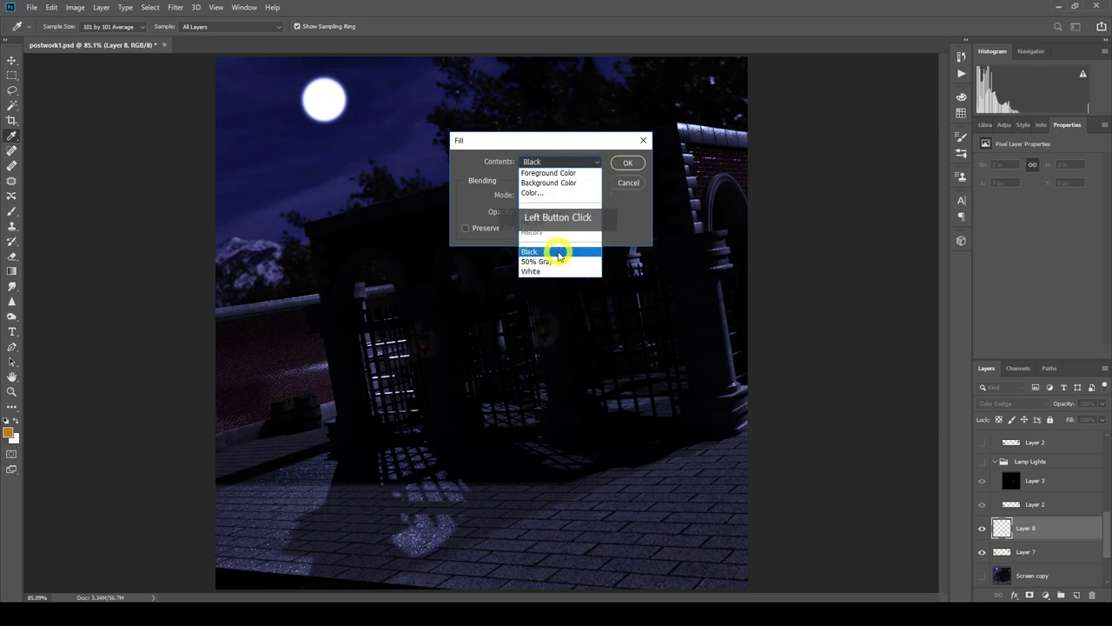
pyautogui.click(630, 163)
pyautogui.press('b')
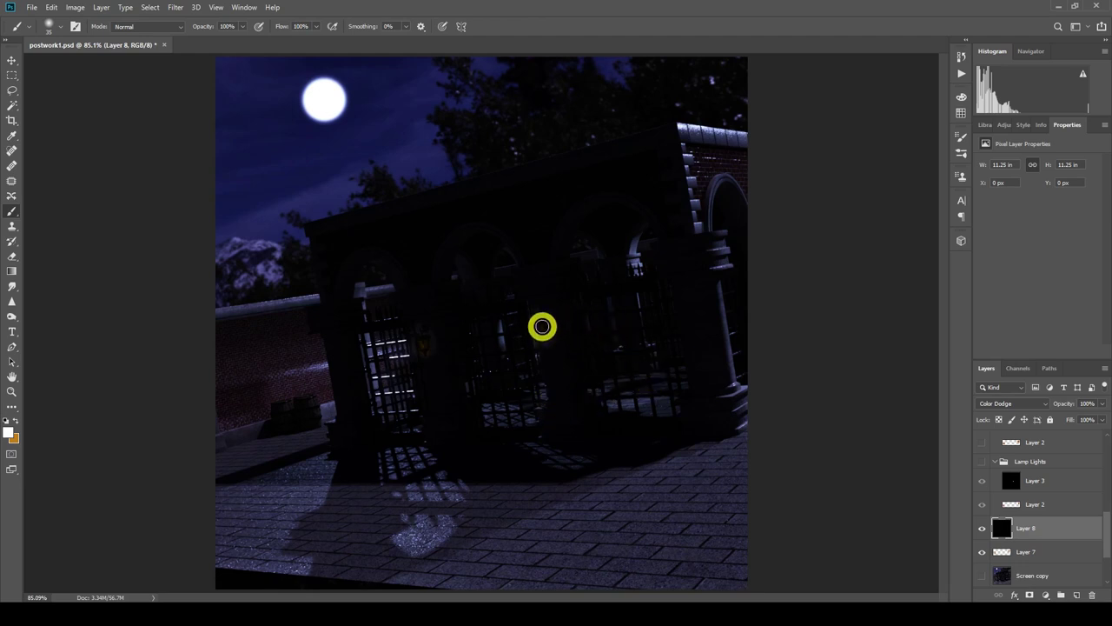
# Paint white over both wall lamps on the black Color Dodge layer to make them glow.
pyautogui.click(541, 327)
pyautogui.click(543, 329)
pyautogui.click(543, 329)
pyautogui.click(537, 332)
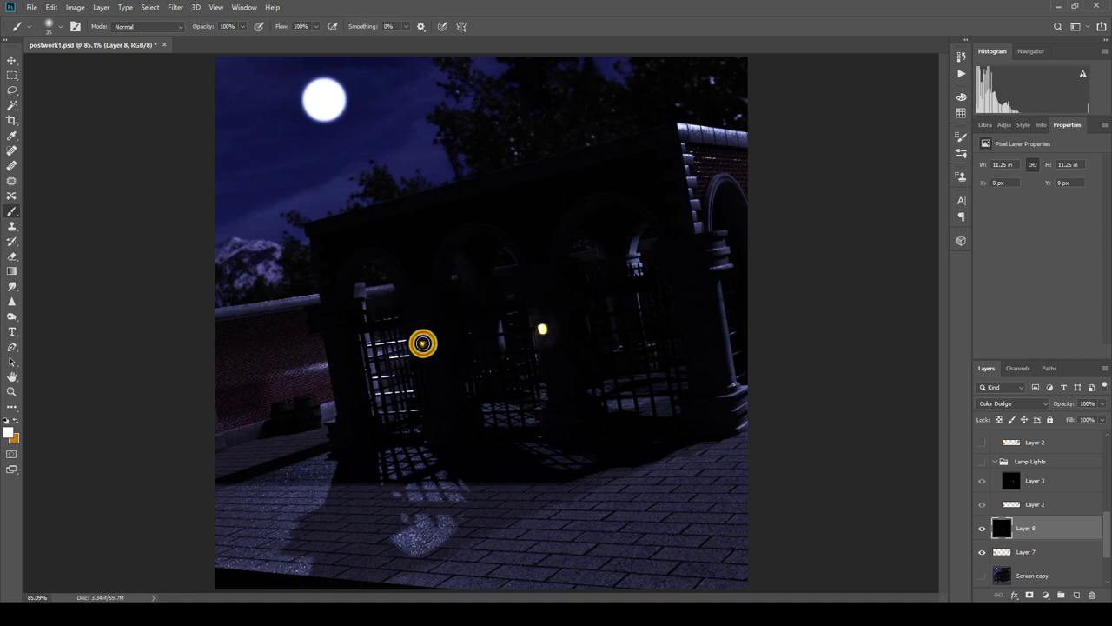
pyautogui.click(422, 343)
pyautogui.click(422, 344)
pyautogui.click(422, 343)
pyautogui.click(660, 354)
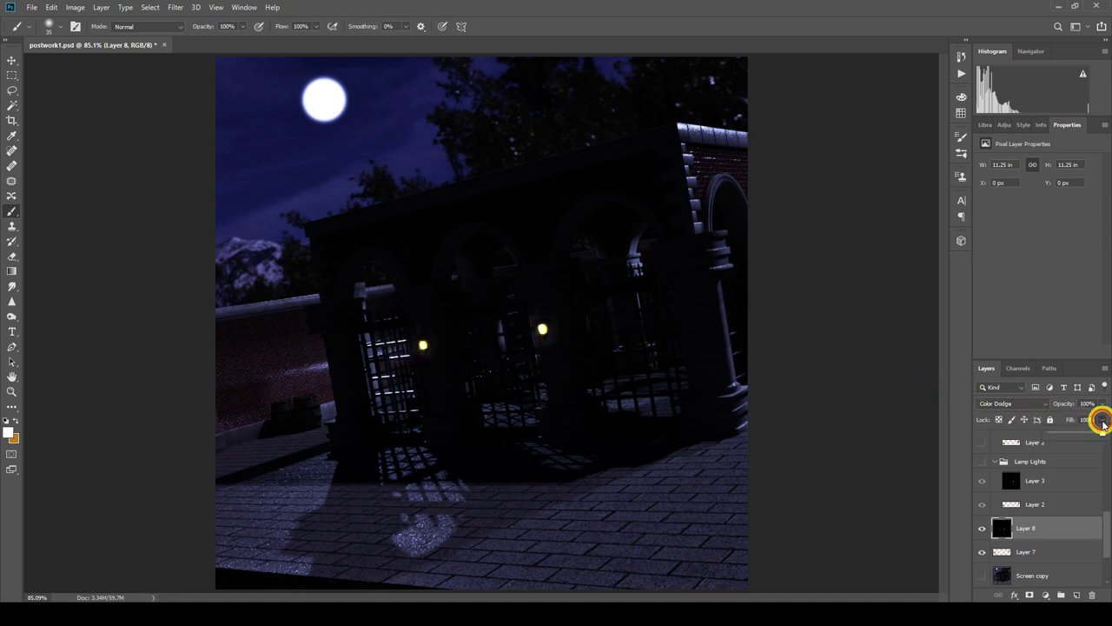
# Lower the fill of the Color Dodge layer to 91%.
pyautogui.moveTo(1095, 432); pyautogui.dragTo(1098, 436)
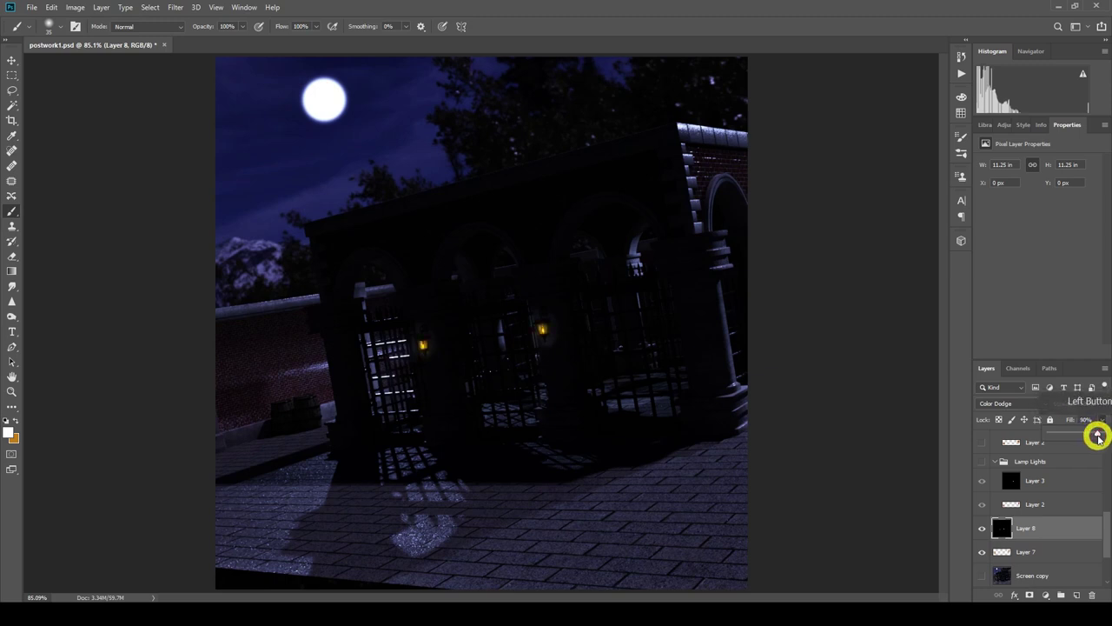
pyautogui.moveTo(1101, 404); pyautogui.dragTo(1099, 434)
pyautogui.click(1102, 421)
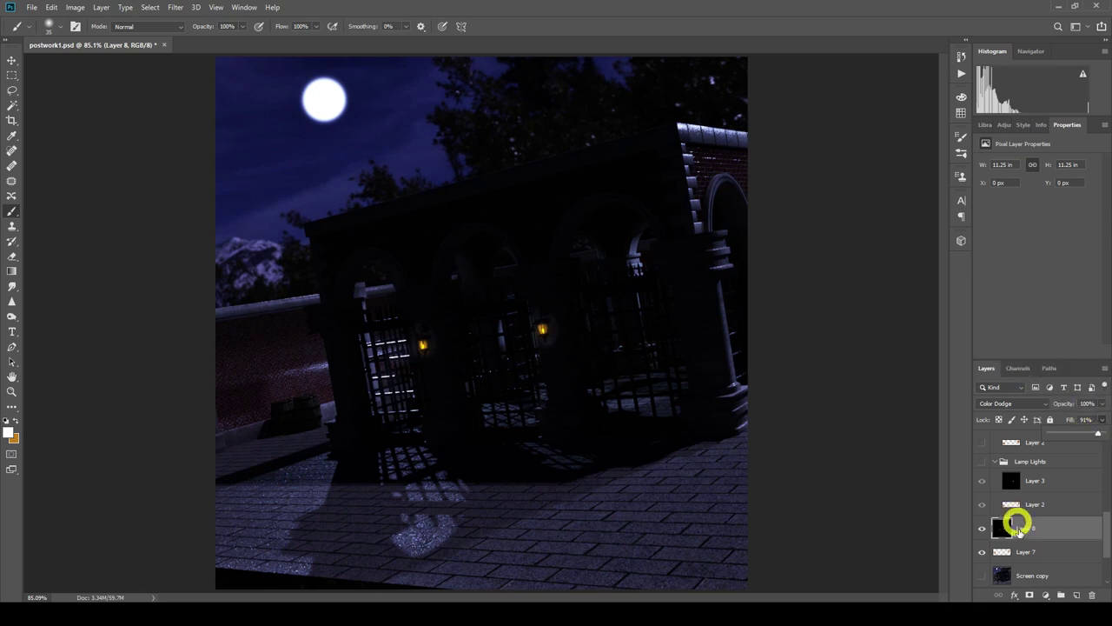
# Hide Layer 8 and Layer 7, and show the Lamp Lights and Glow Lamp Lights groups with their layers.
pyautogui.moveTo(984, 529); pyautogui.dragTo(982, 551)
pyautogui.click(983, 464)
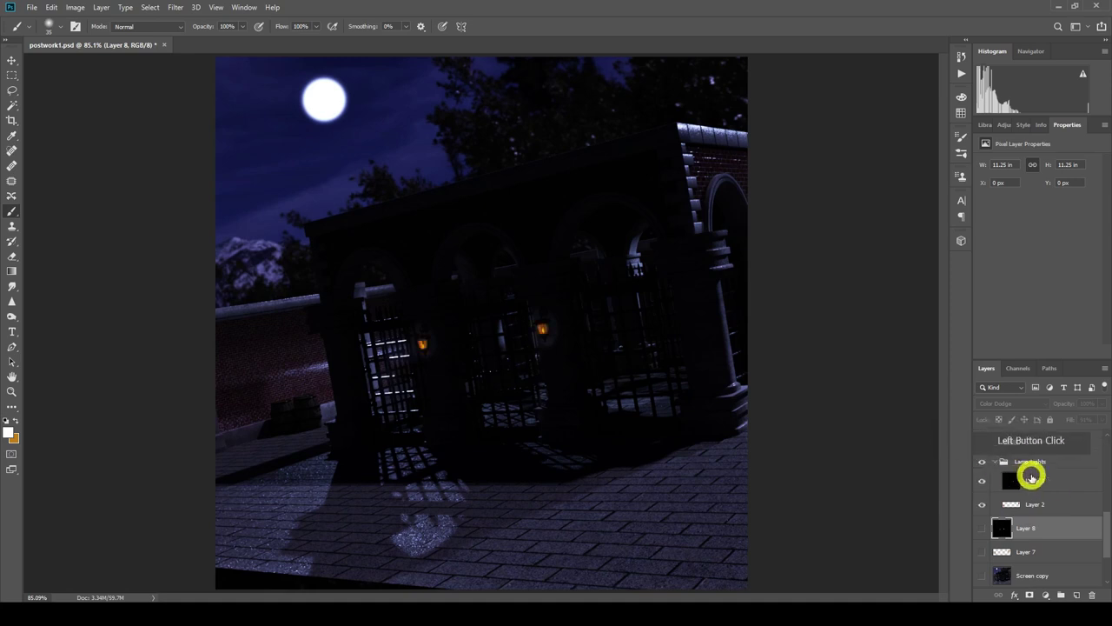
pyautogui.moveTo(1104, 526); pyautogui.dragTo(1029, 510)
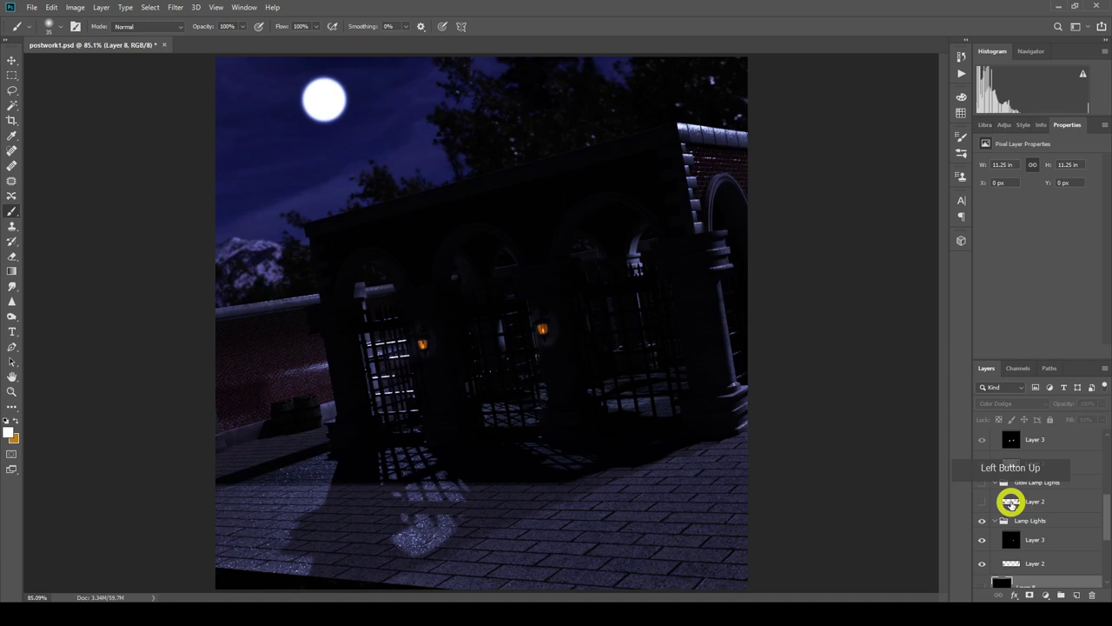
pyautogui.click(1029, 502)
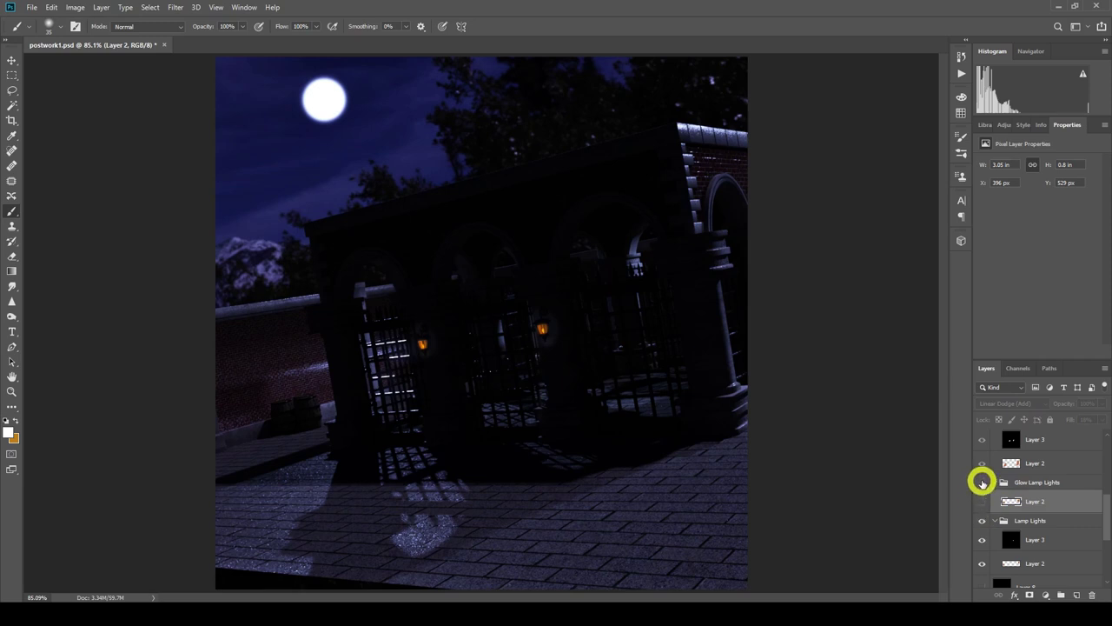
pyautogui.click(982, 482)
pyautogui.click(983, 501)
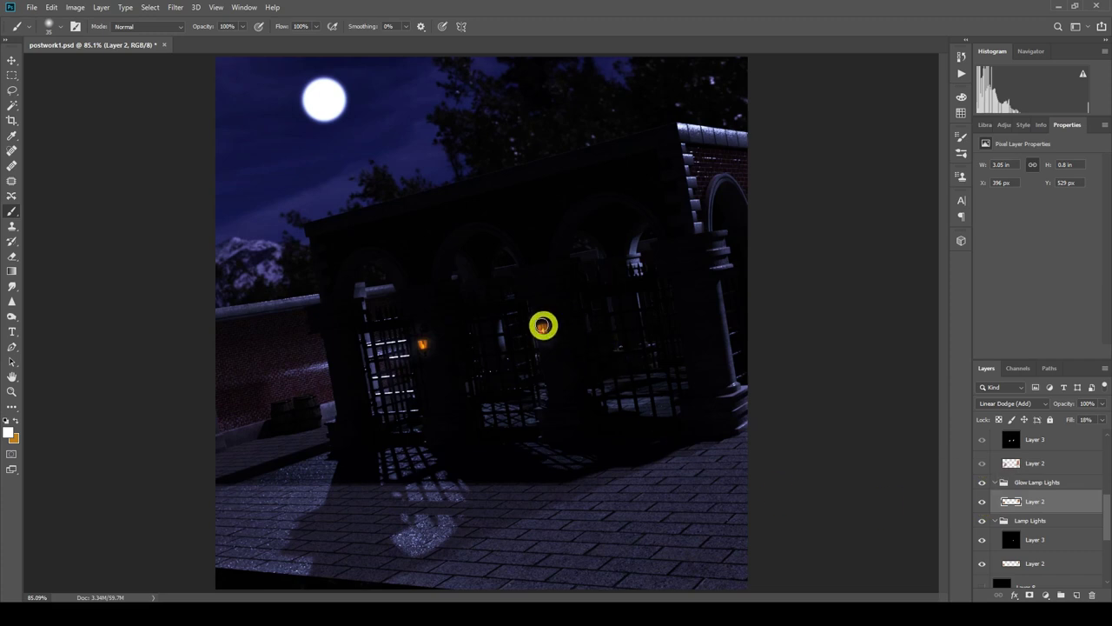
pyautogui.click(545, 330)
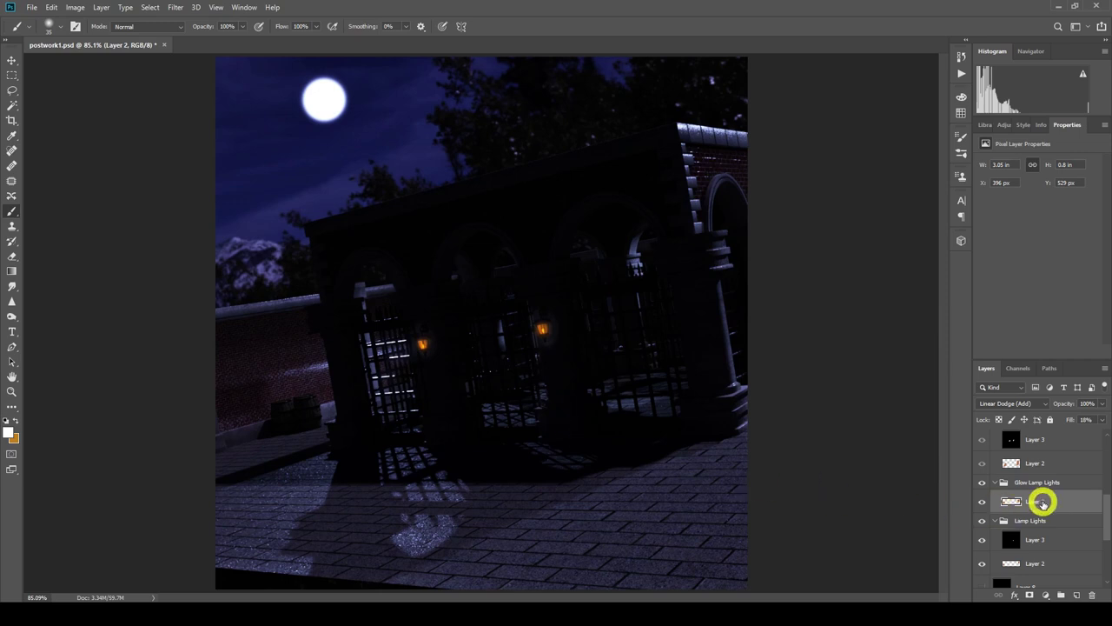
# Select the Color-mode Layer 2 in the Lamp Lights Reflection group and make that group visible.
pyautogui.scroll(1, 1042, 502)
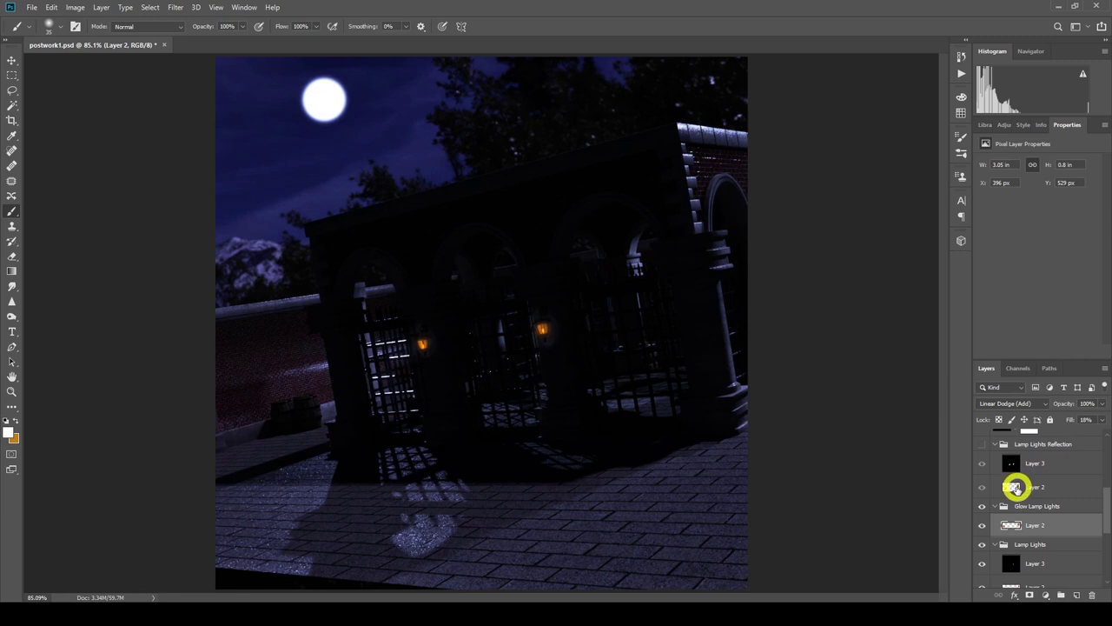
pyautogui.click(1015, 486)
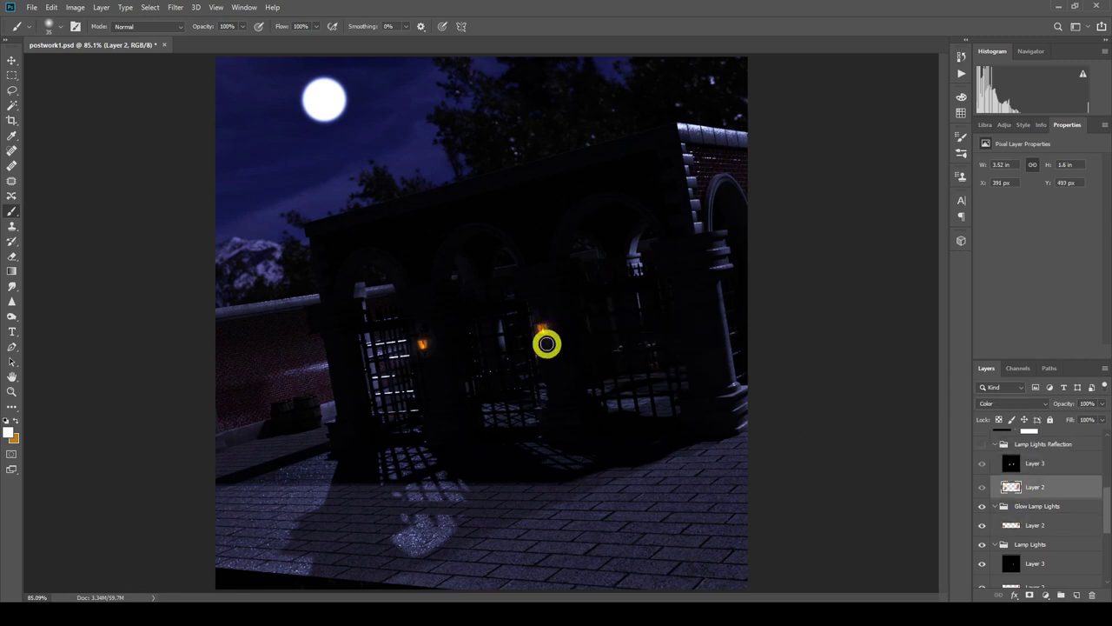
pyautogui.click(542, 329)
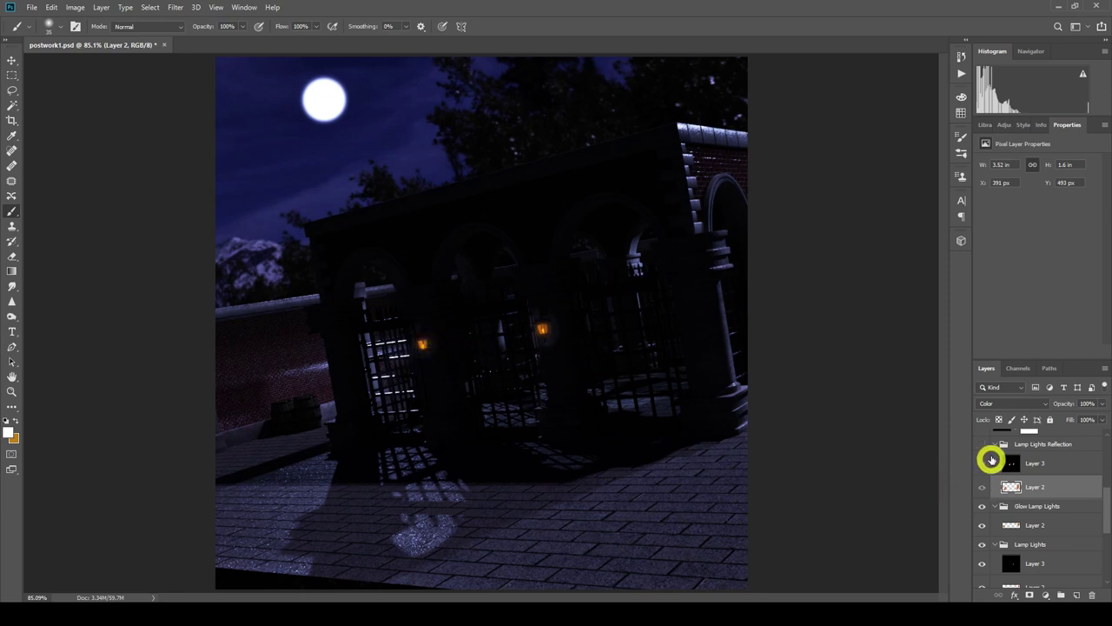
pyautogui.click(983, 446)
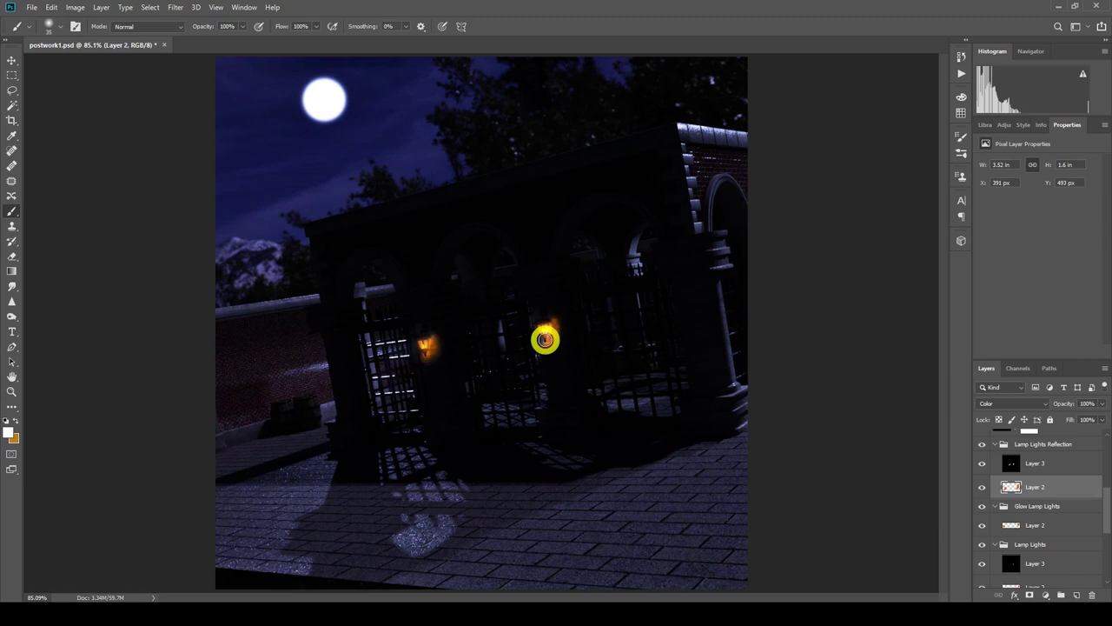
pyautogui.click(545, 339)
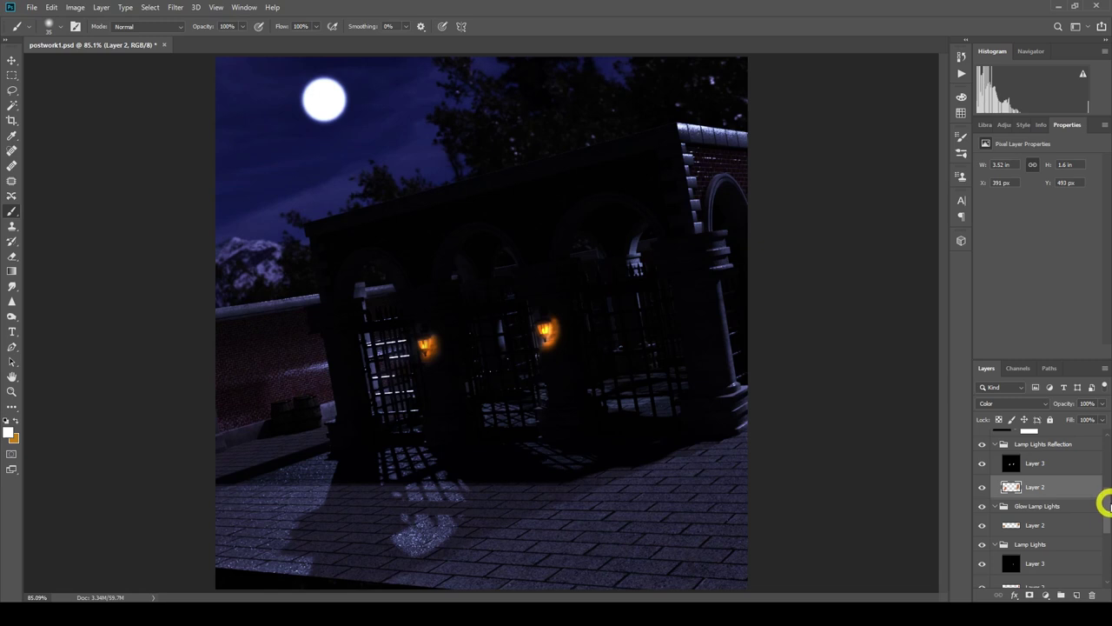
# Select Layer 4 with the moon texture and make it visible over the plain white moon.
pyautogui.moveTo(1106, 516); pyautogui.dragTo(1103, 479)
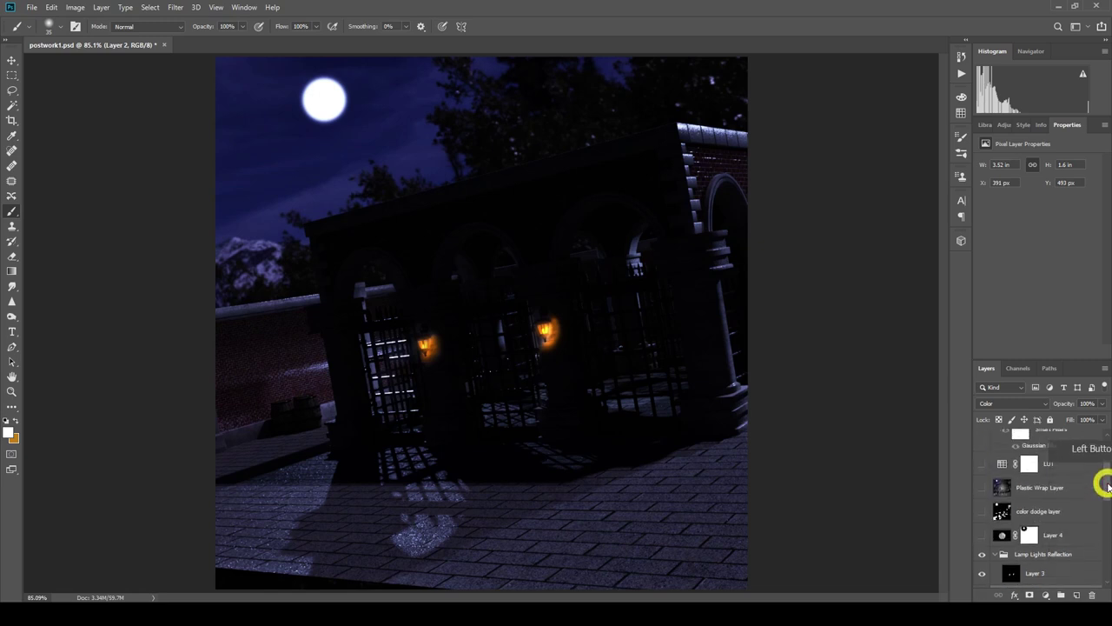
pyautogui.click(1004, 536)
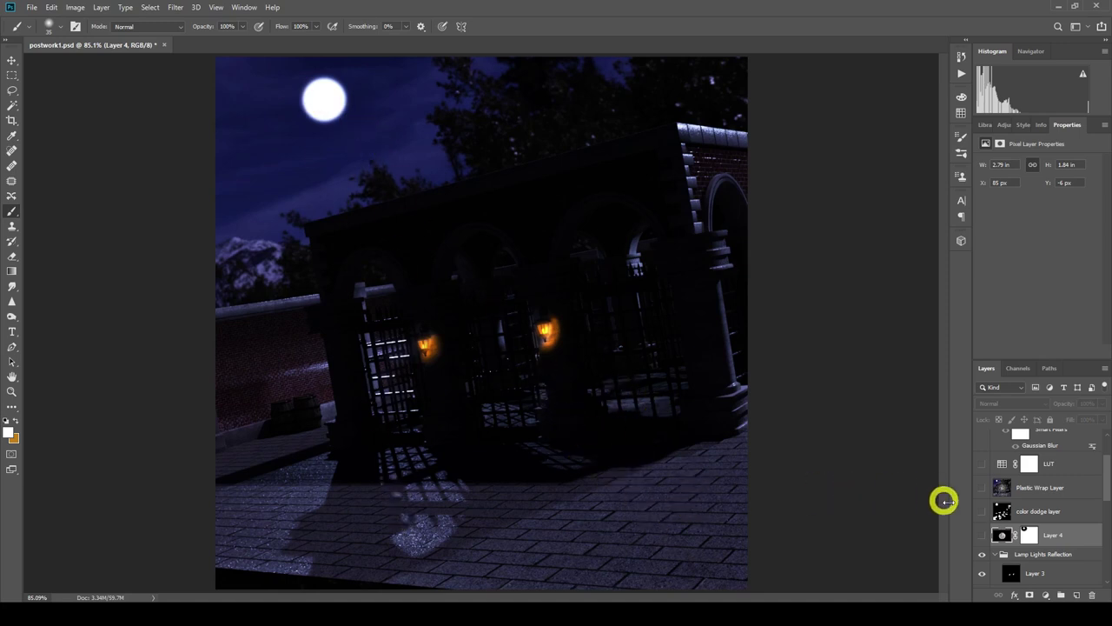
pyautogui.click(981, 537)
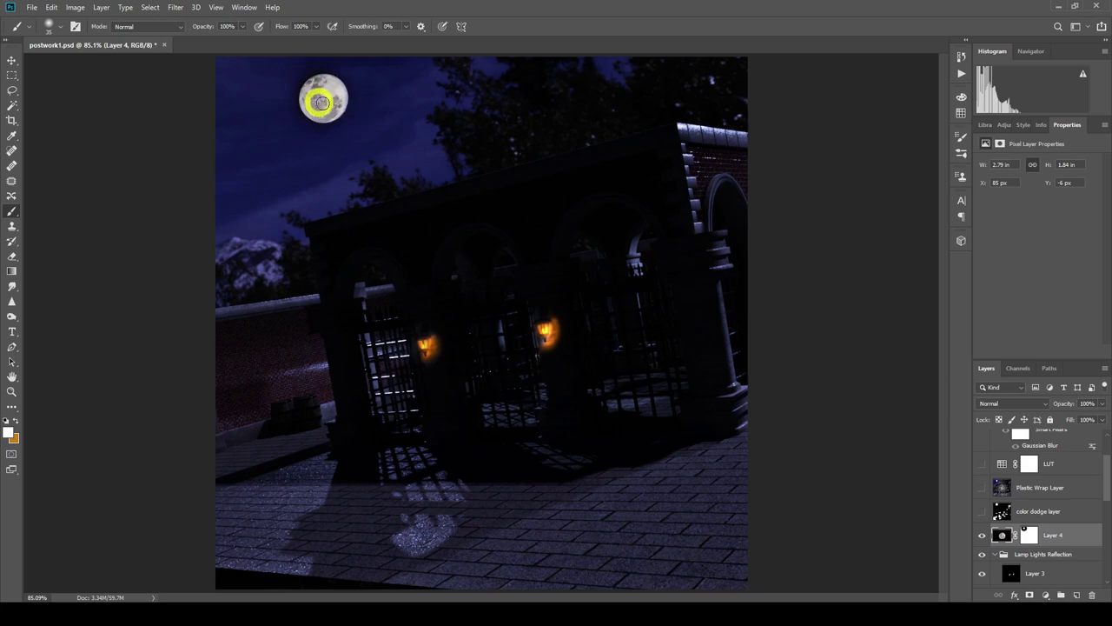
# Make the color dodge layer visible and compare the image with and without its highlights.
pyautogui.click(1036, 511)
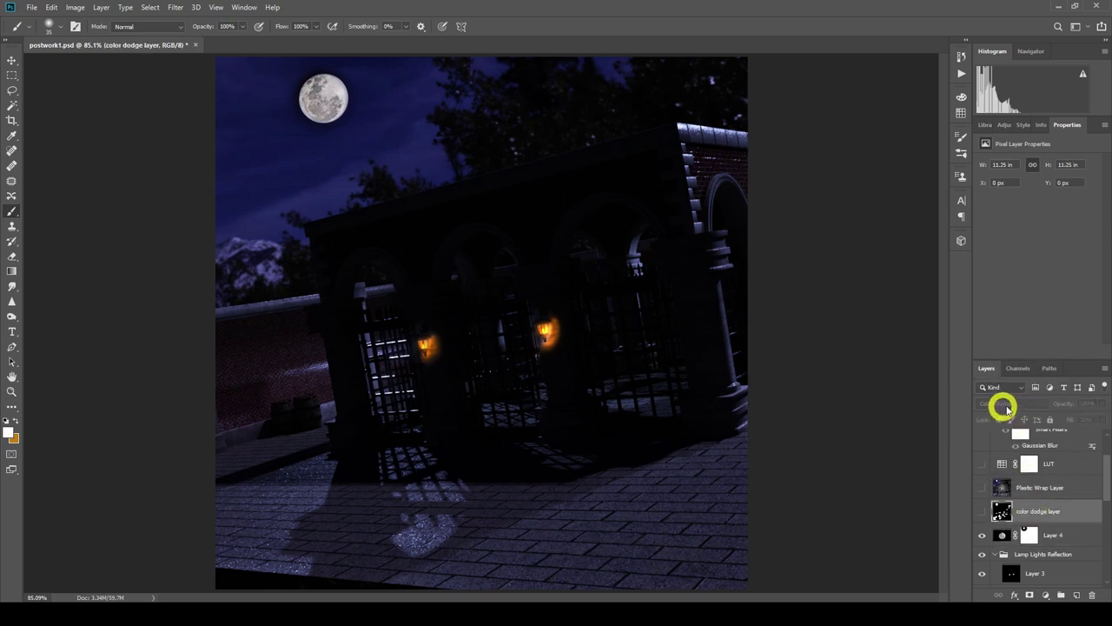
pyautogui.scroll(-1, 1004, 521)
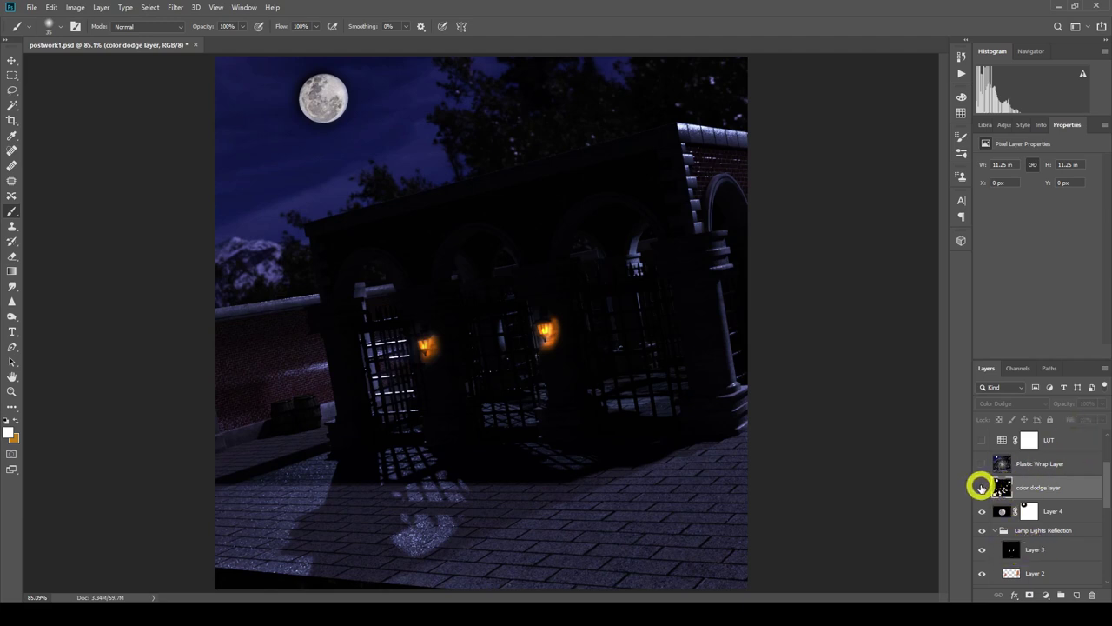
pyautogui.click(980, 487)
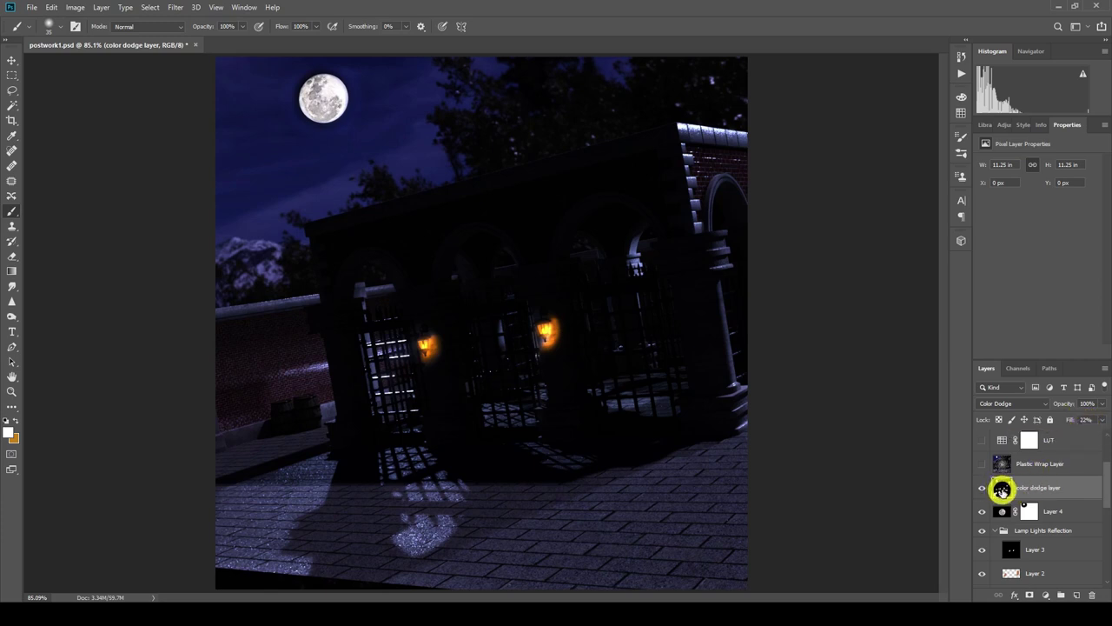
pyautogui.moveTo(422, 479)
pyautogui.mouseDown()
pyautogui.moveTo(419, 539)
pyautogui.moveTo(444, 501)
pyautogui.moveTo(419, 450)
pyautogui.moveTo(397, 440)
pyautogui.moveTo(423, 507)
pyautogui.mouseUp()
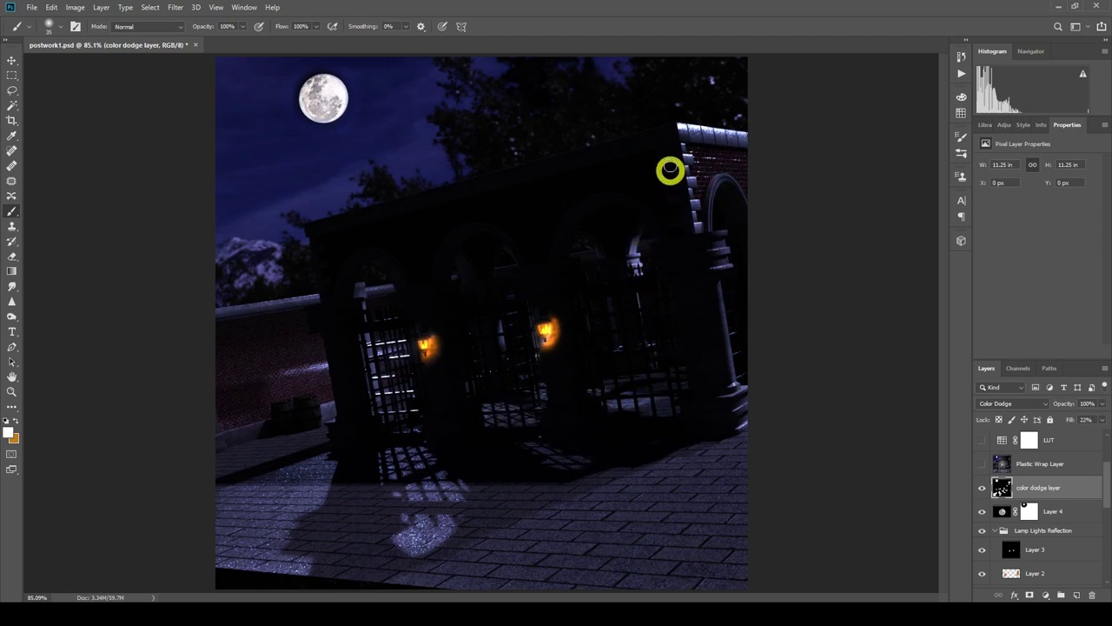
pyautogui.click(707, 138)
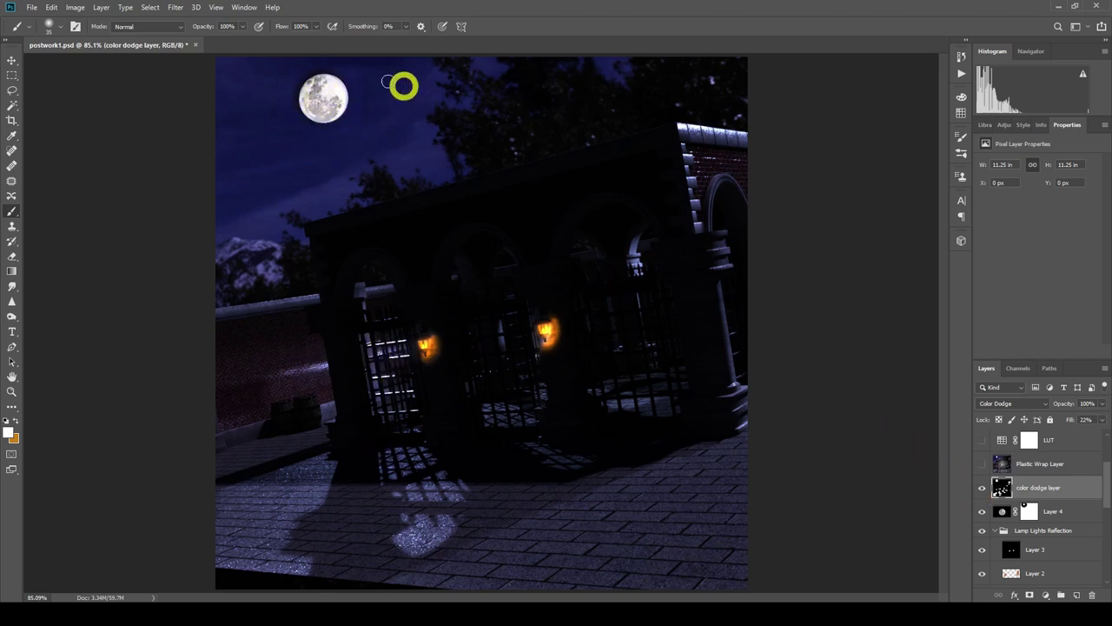
pyautogui.click(982, 489)
pyautogui.click(983, 489)
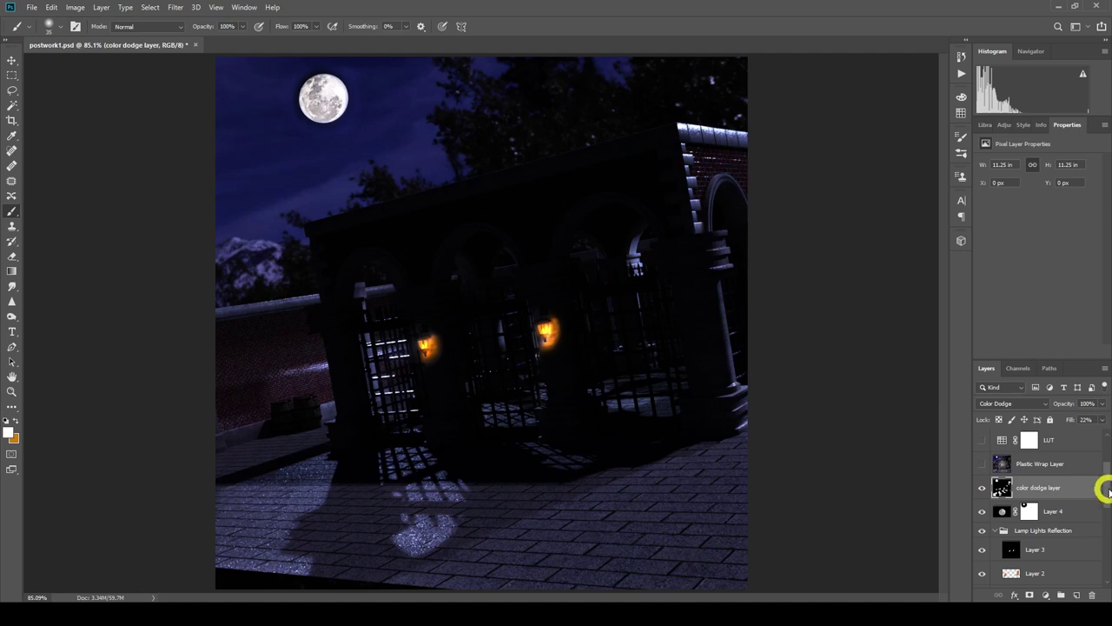
# Select the Plastic Wrap Layer and make it visible.
pyautogui.scroll(2, 1104, 489)
pyautogui.click(1035, 508)
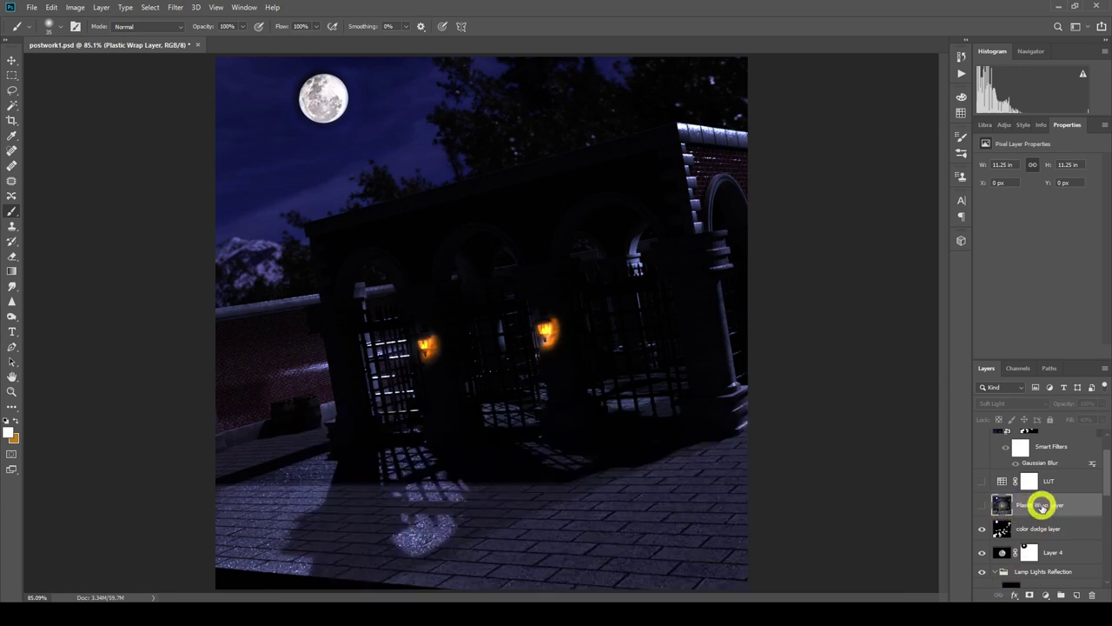
pyautogui.click(174, 8)
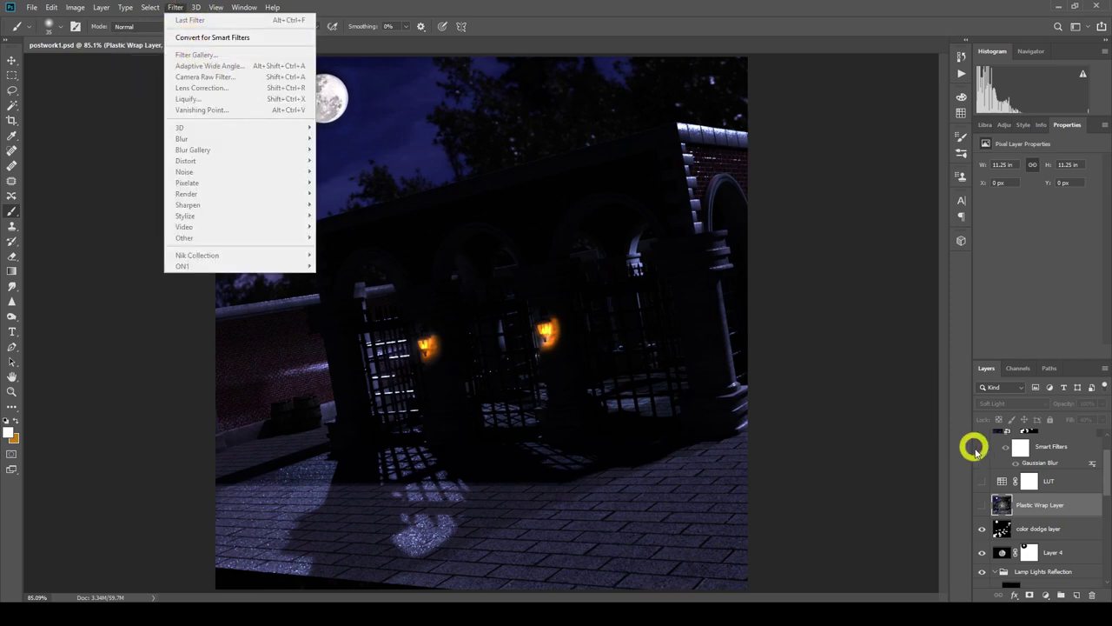
pyautogui.click(980, 504)
pyautogui.click(980, 504)
# Apply Plastic Wrap without Dry Brush from the Filter Gallery, with Highlight Strength 15, Detail 9 and Smoothness 7, and compare the layer on and off.
pyautogui.click(175, 8)
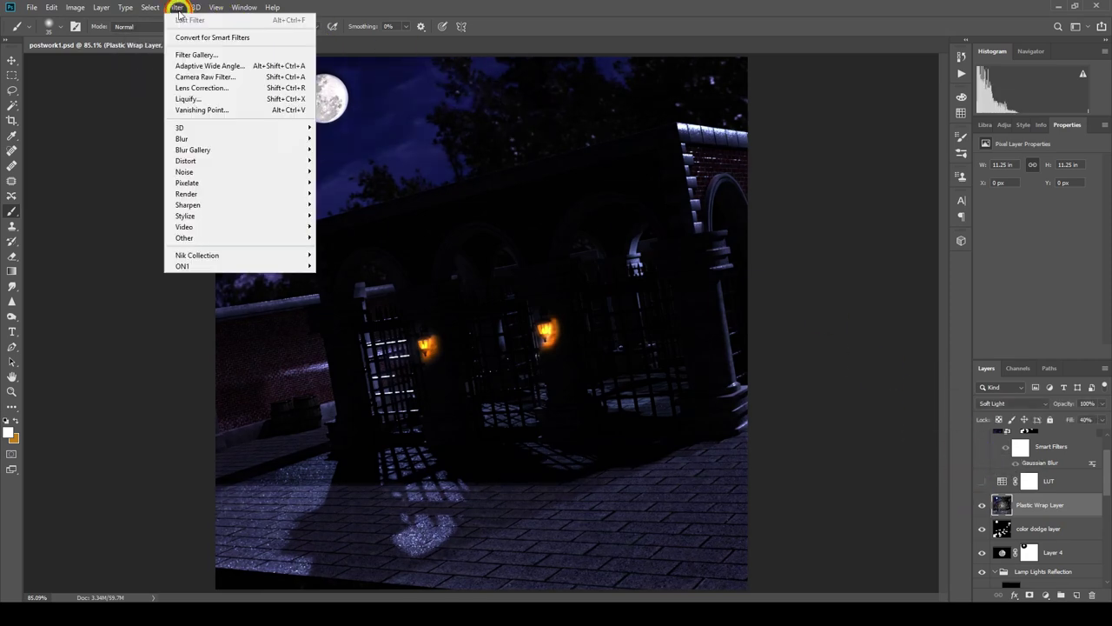
pyautogui.click(196, 54)
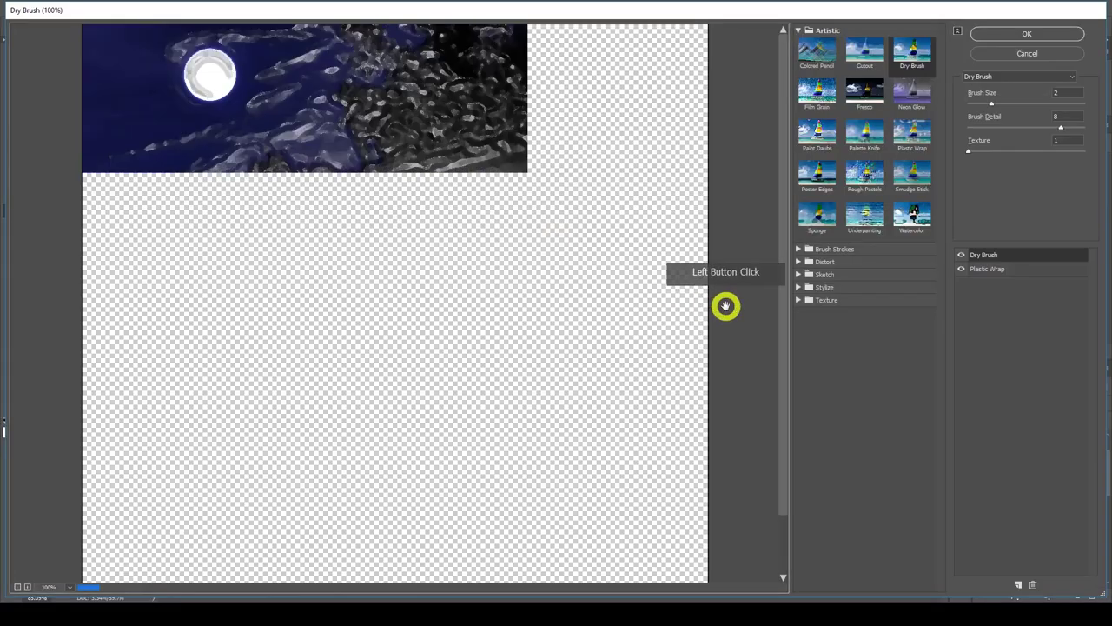
pyautogui.click(962, 253)
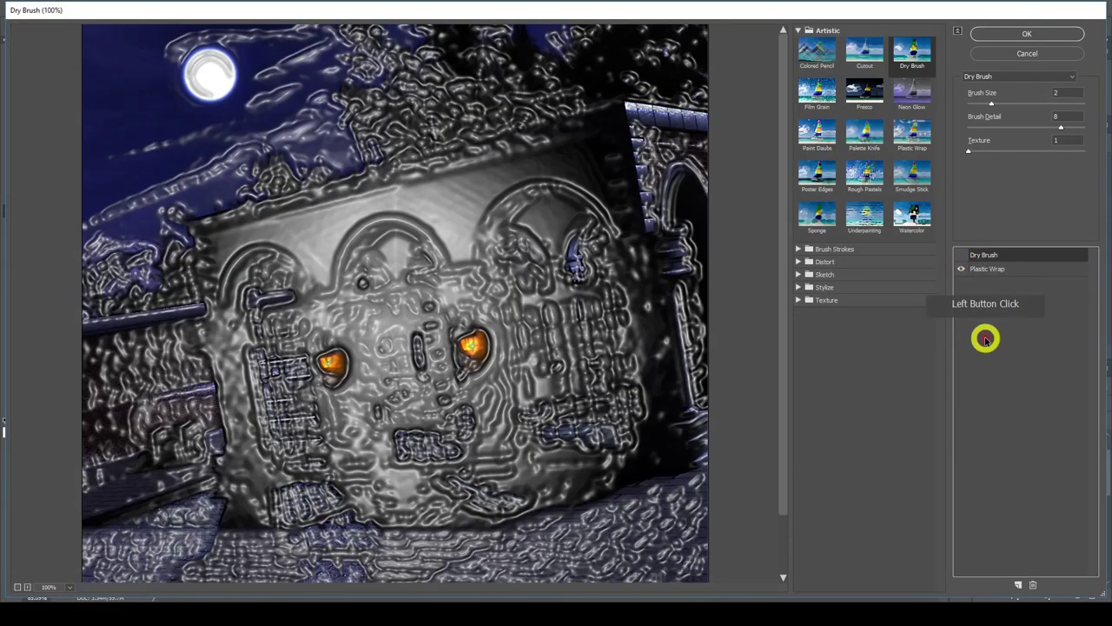
pyautogui.click(1032, 584)
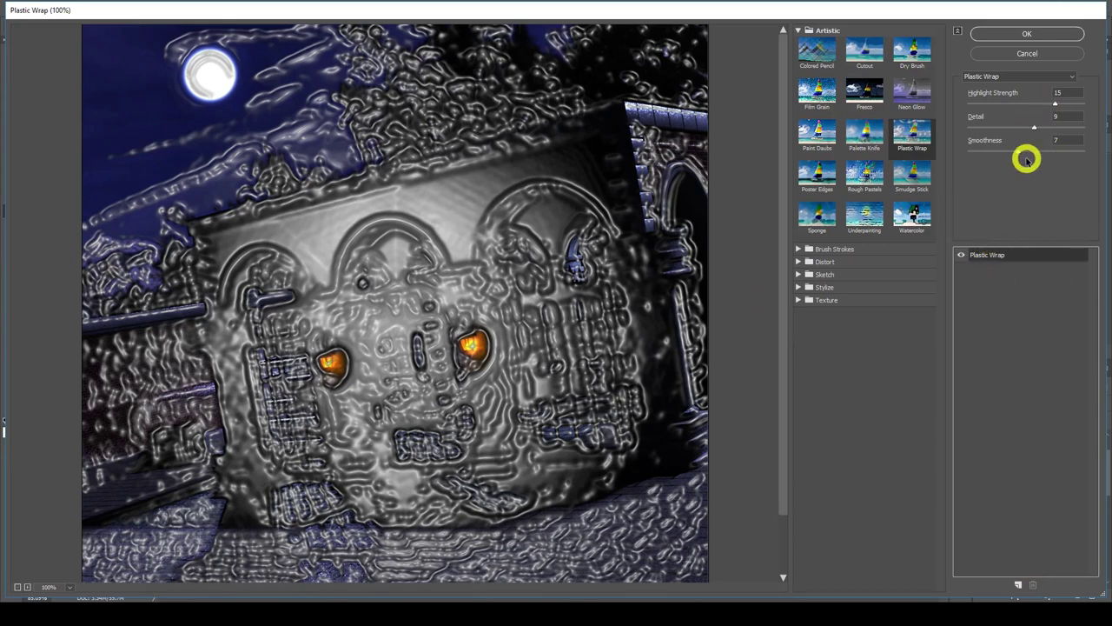
pyautogui.click(1035, 37)
pyautogui.click(1057, 509)
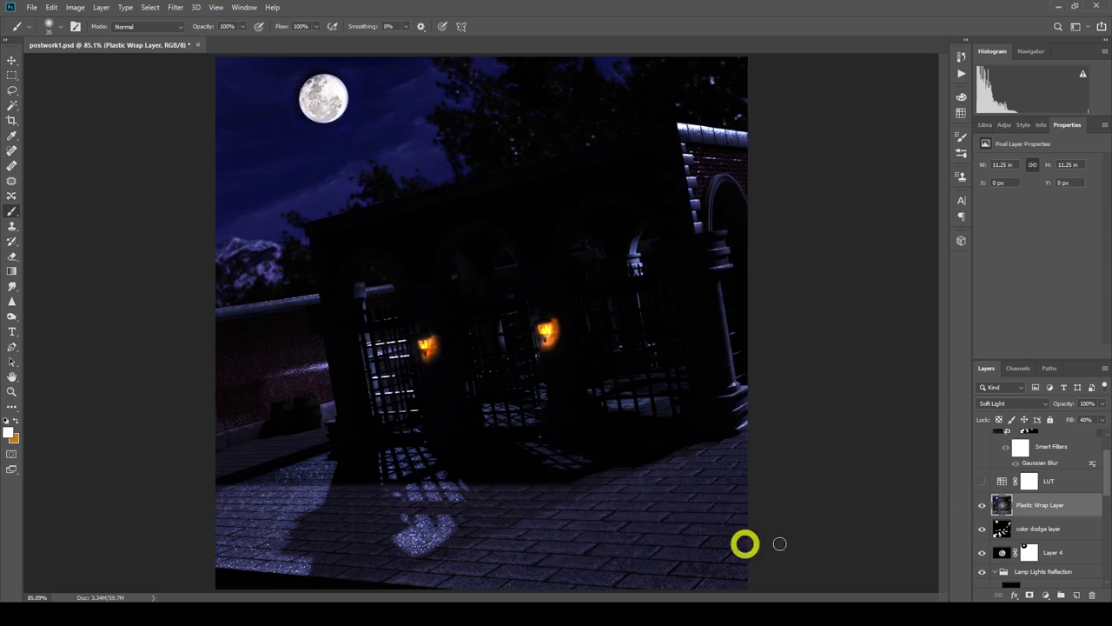
pyautogui.click(982, 509)
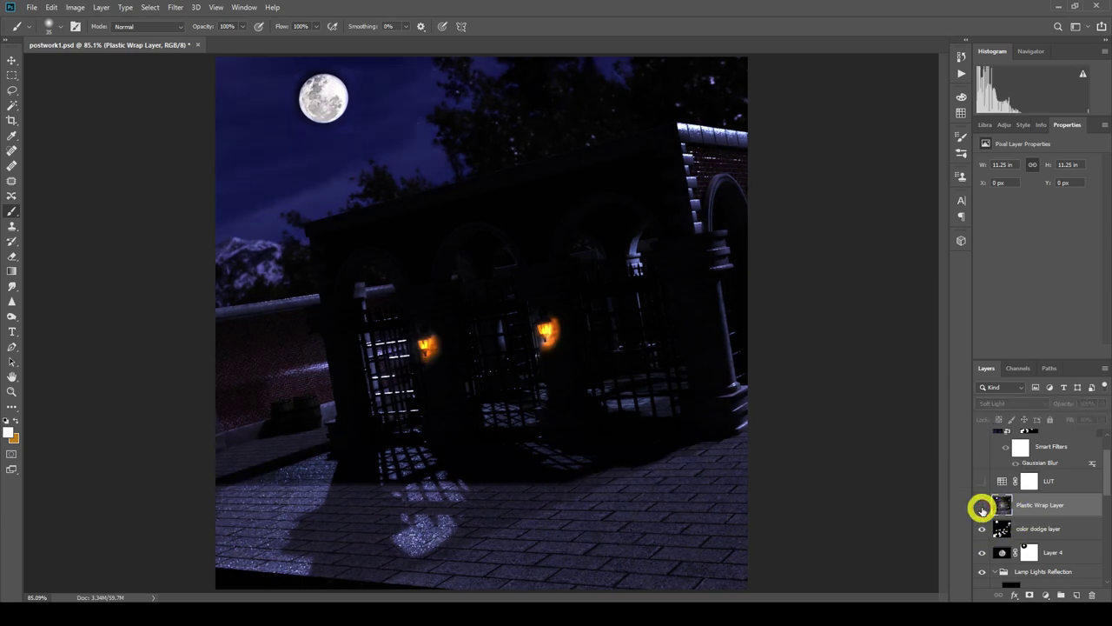
pyautogui.click(982, 510)
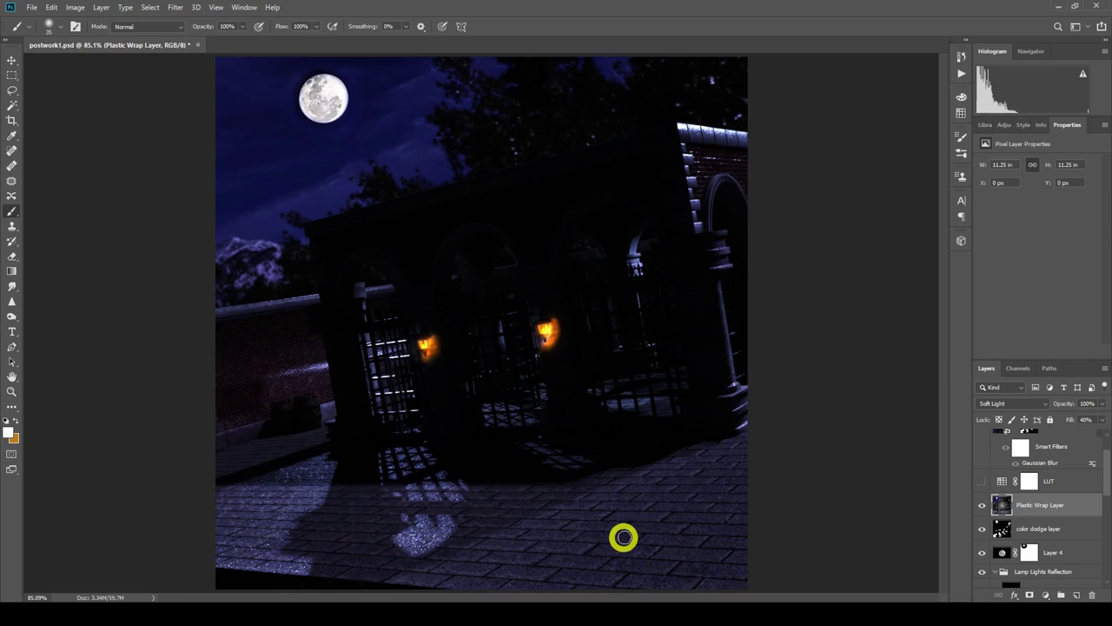
# Add a new Color Lookup adjustment layer above the LUT layer.
pyautogui.click(1050, 483)
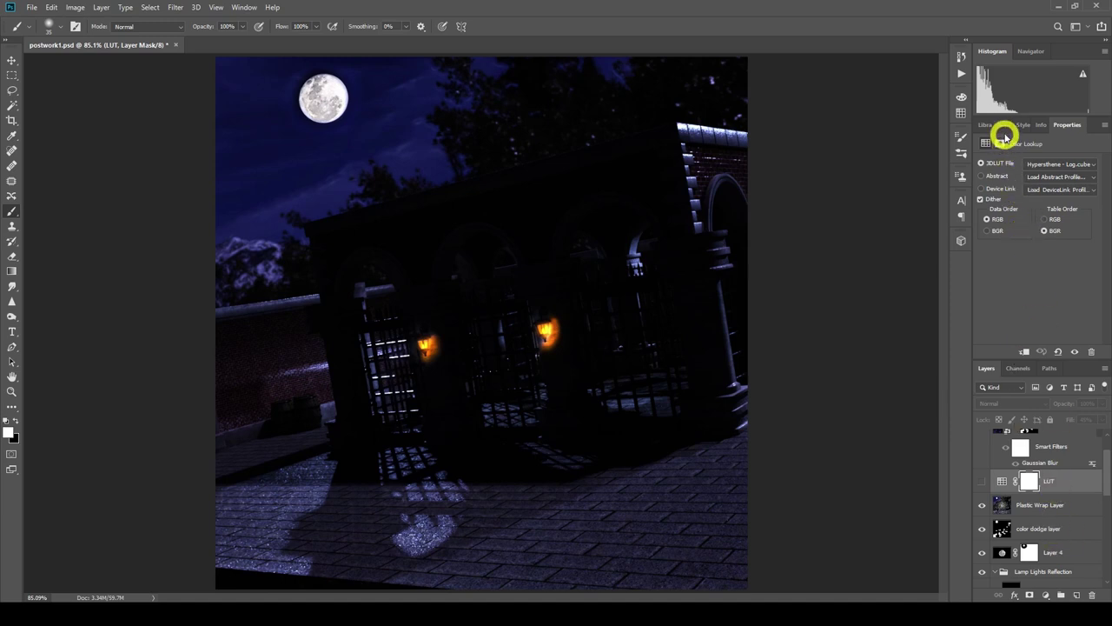
pyautogui.click(1005, 128)
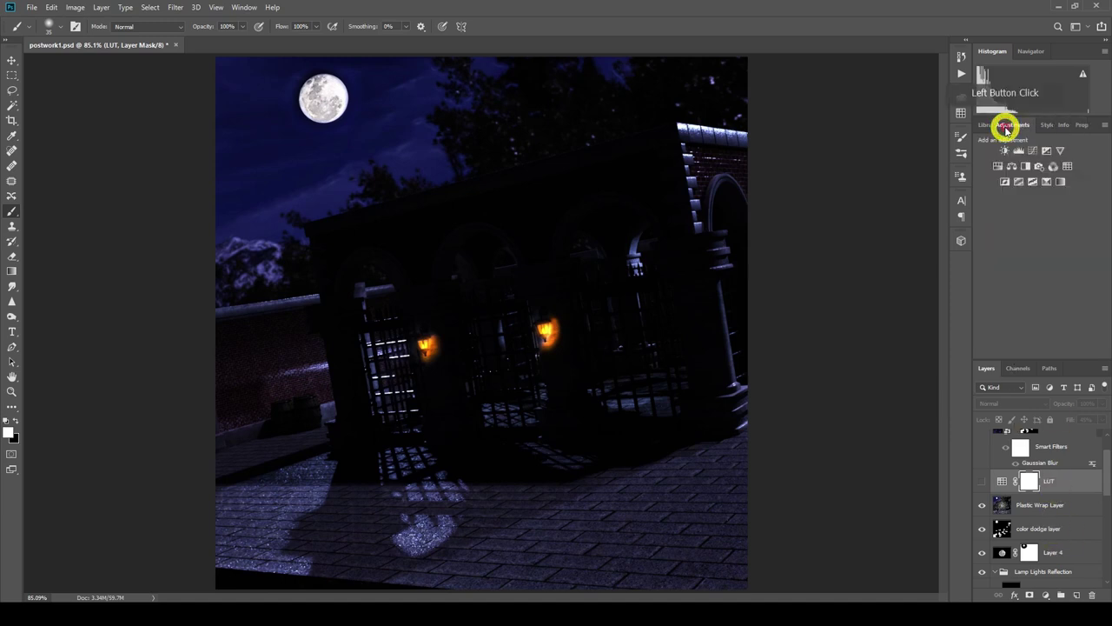
pyautogui.click(1069, 167)
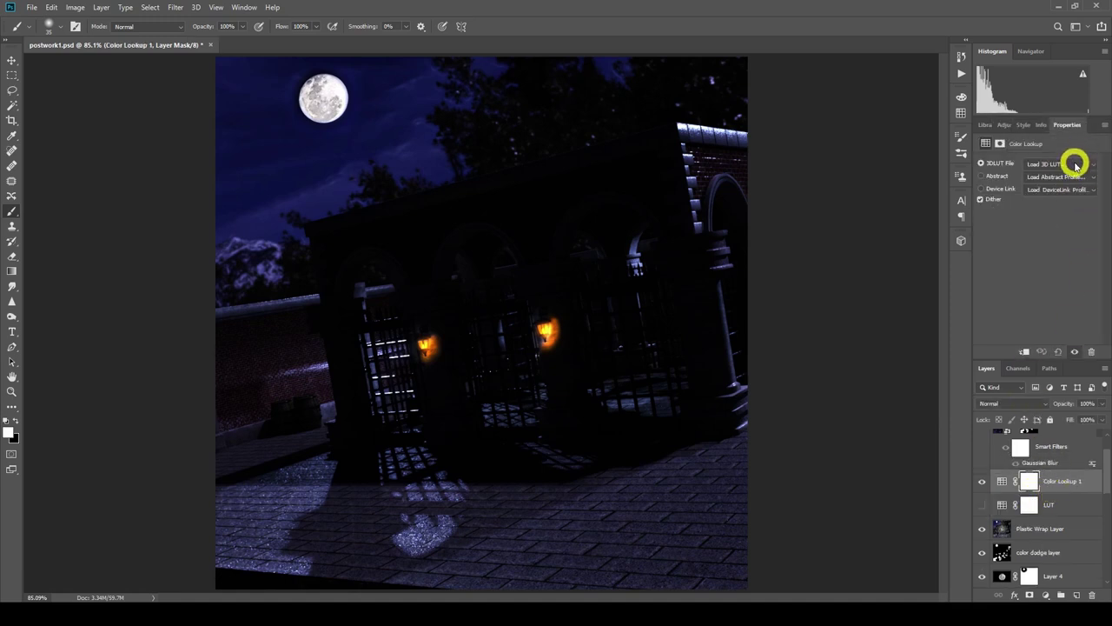
# Load 2Strip.look as the 3DLUT file of the Color Lookup 1 layer and cycle through the presets up to Bourbon 64.CUBE.
pyautogui.click(1076, 164)
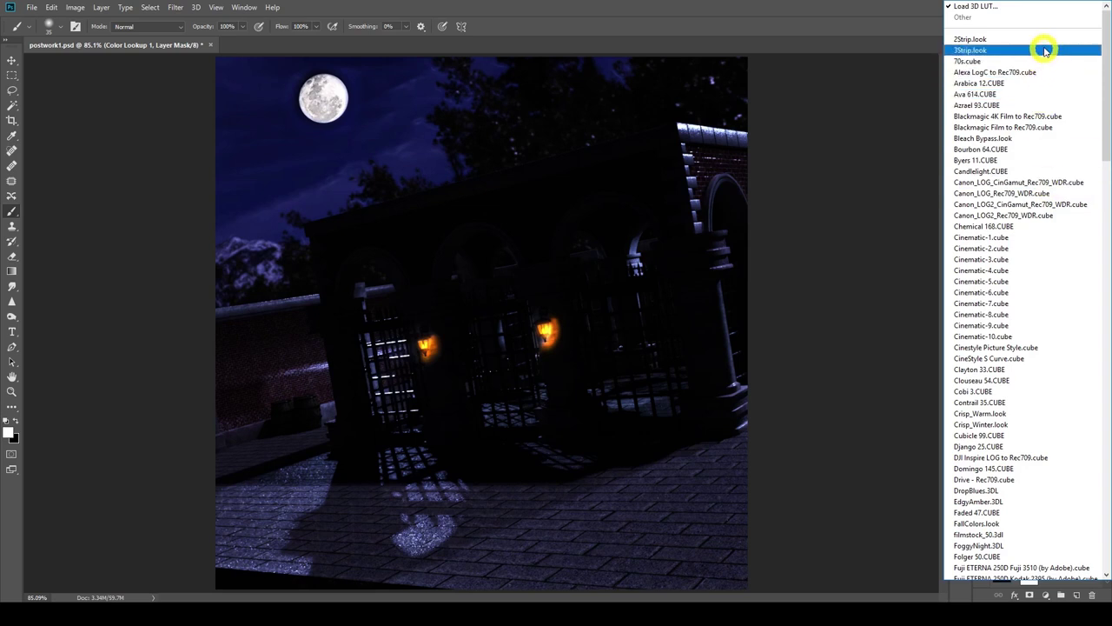
pyautogui.click(1082, 39)
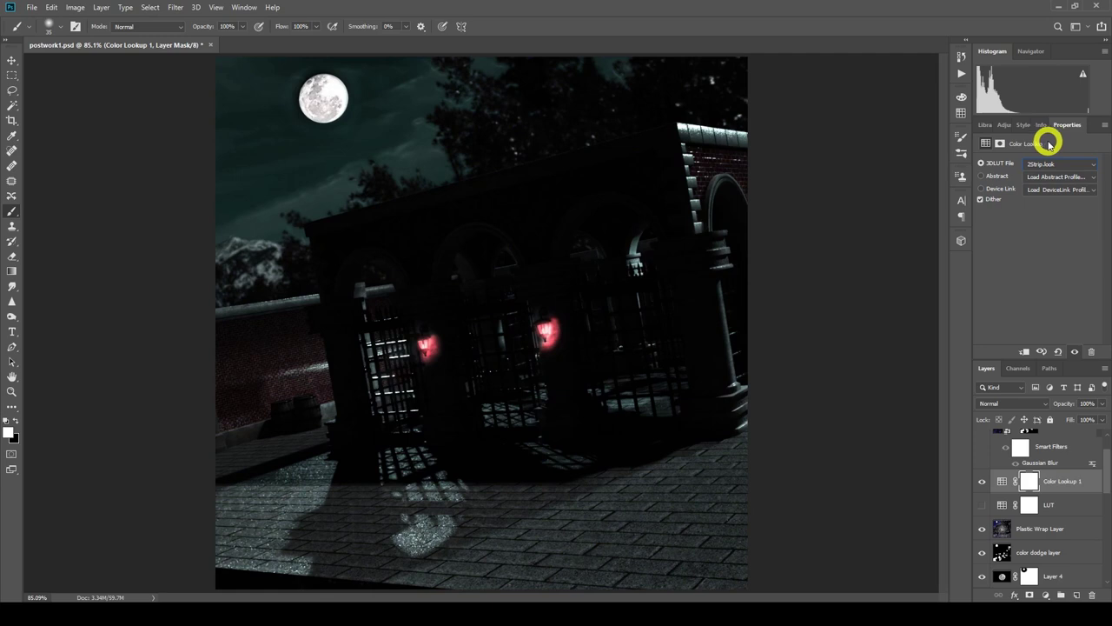
pyautogui.scroll(-1, 1041, 165)
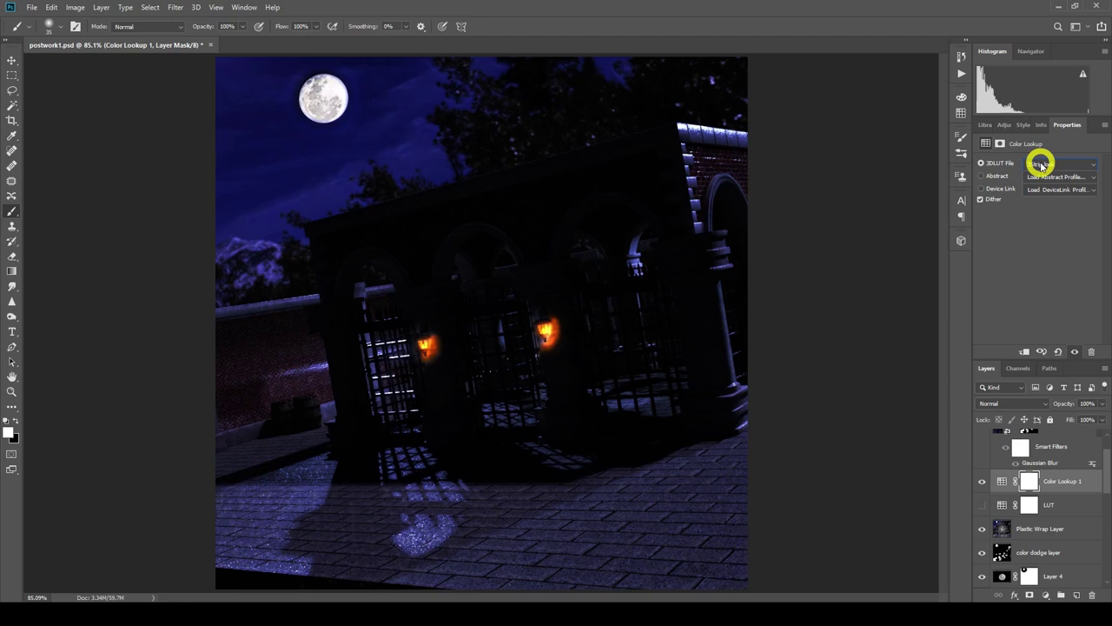
pyautogui.scroll(-1, 1049, 165)
pyautogui.scroll(-2, 1049, 166)
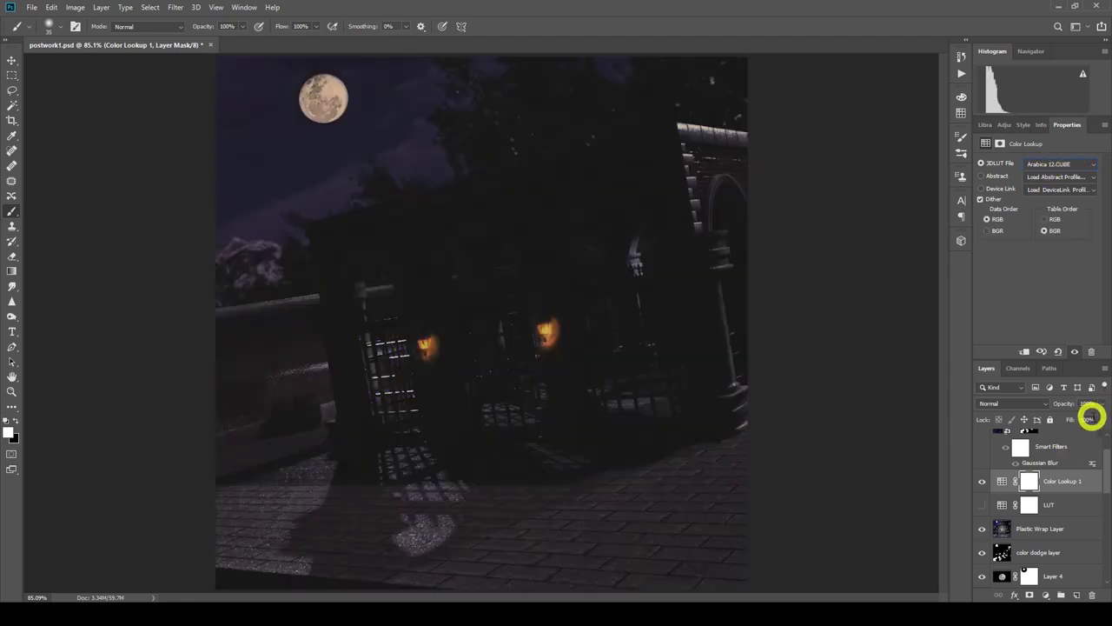
pyautogui.click(1035, 184)
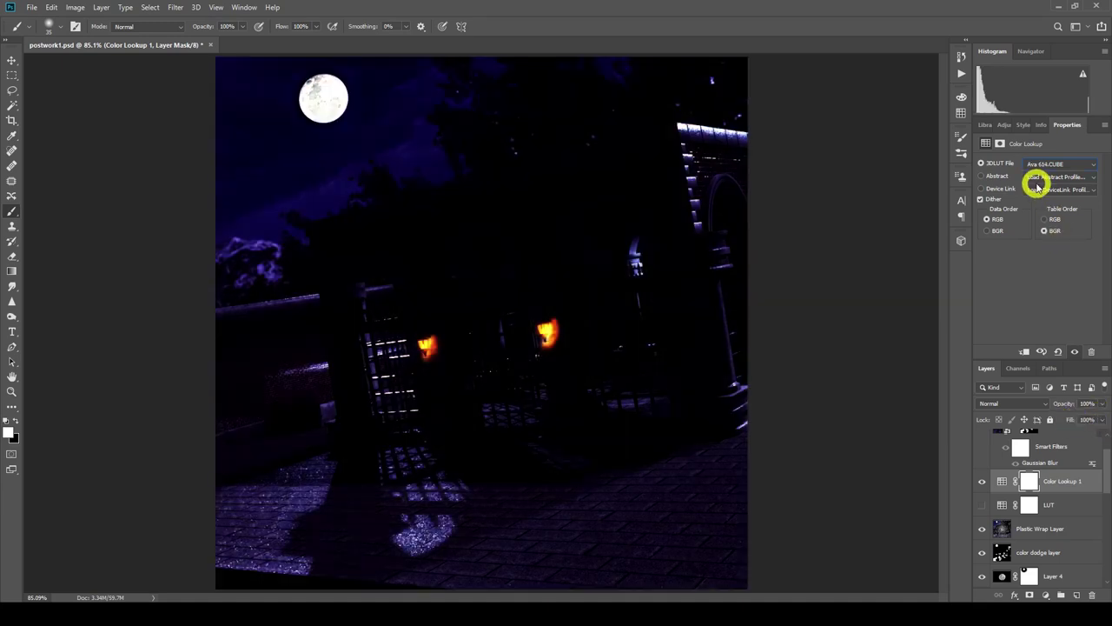
pyautogui.press('Down')
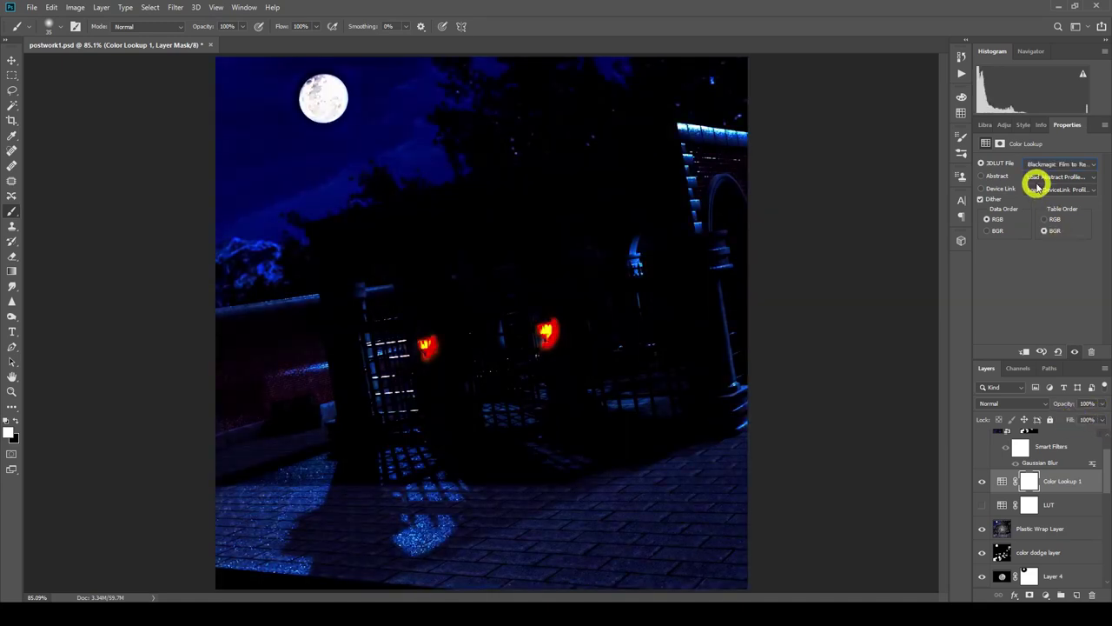
pyautogui.press('Down')
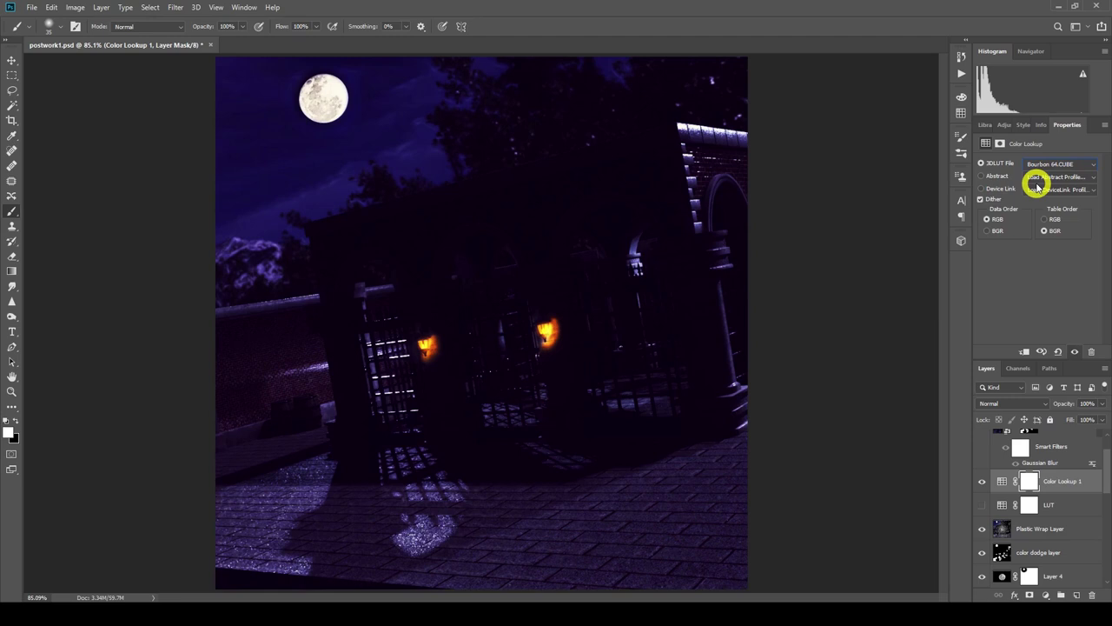
# Hide the Color Lookup 1 layer, make the LUT layer visible and compare the image with and without the LUT grade.
pyautogui.click(1062, 480)
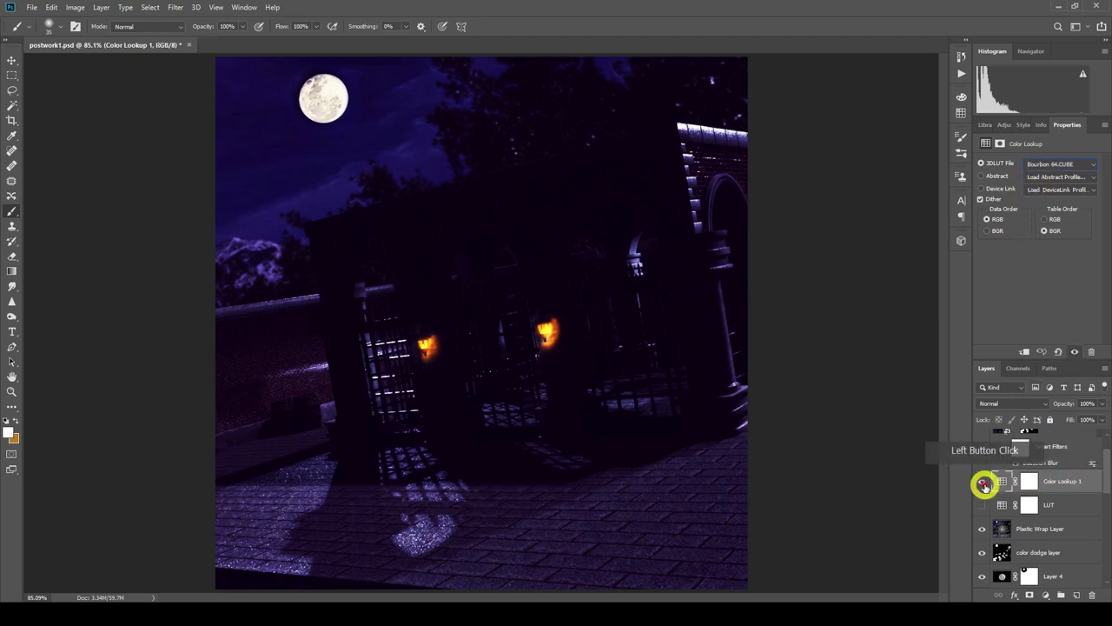
pyautogui.click(983, 484)
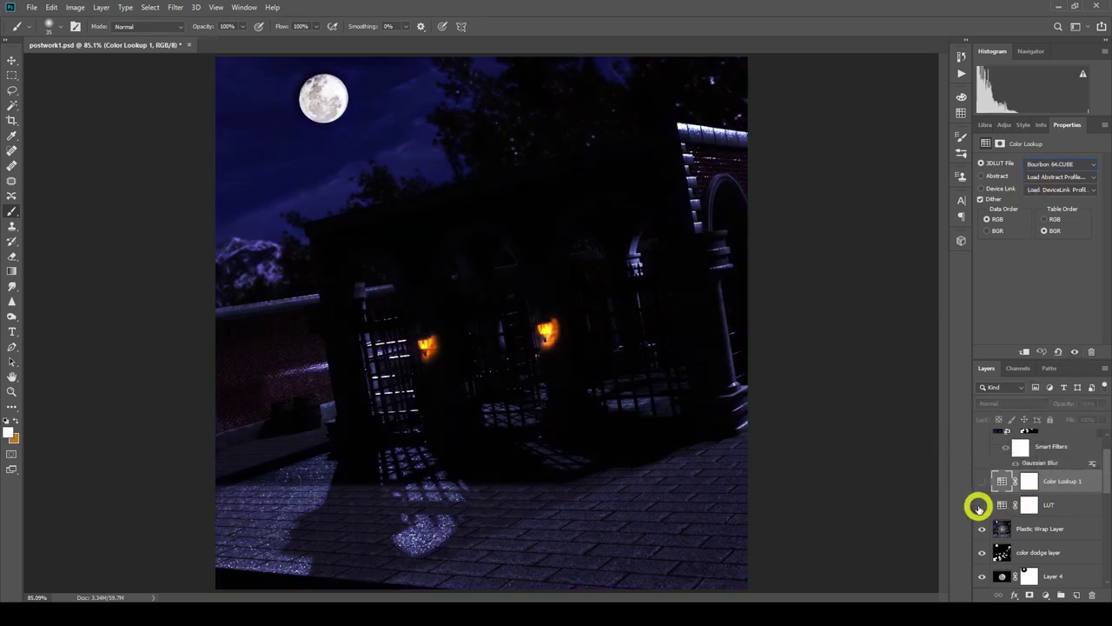
pyautogui.click(982, 505)
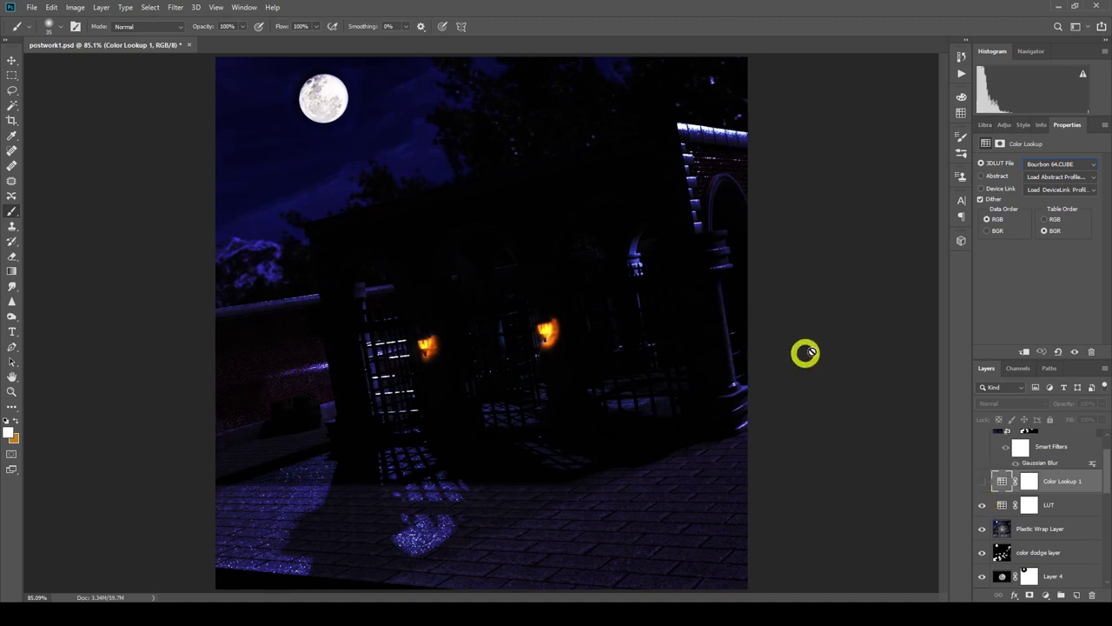
pyautogui.click(1013, 506)
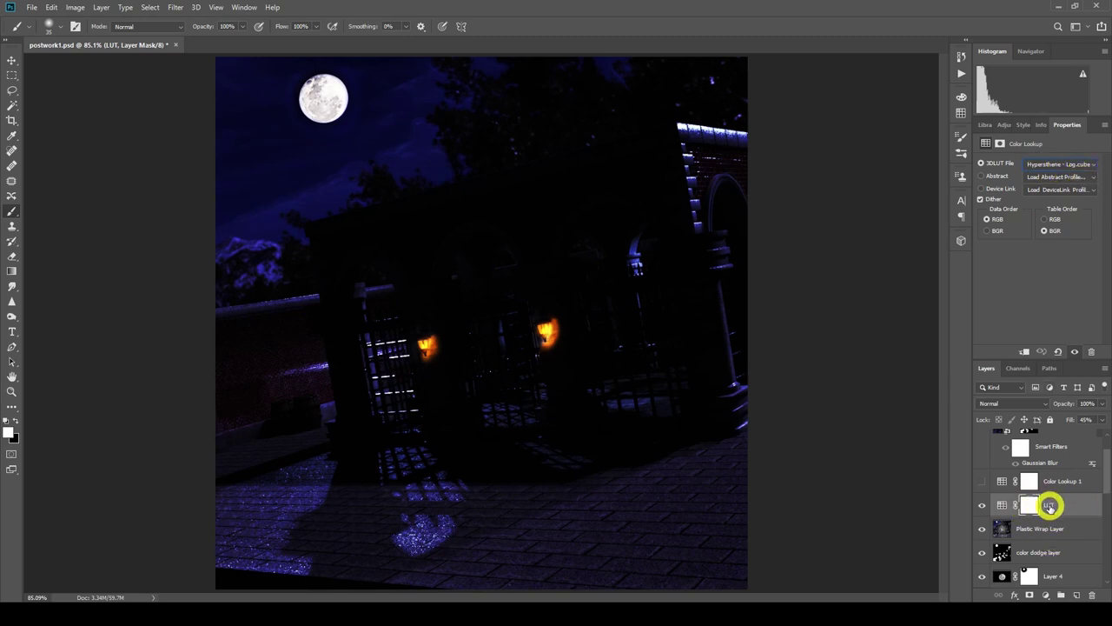
pyautogui.press('Return')
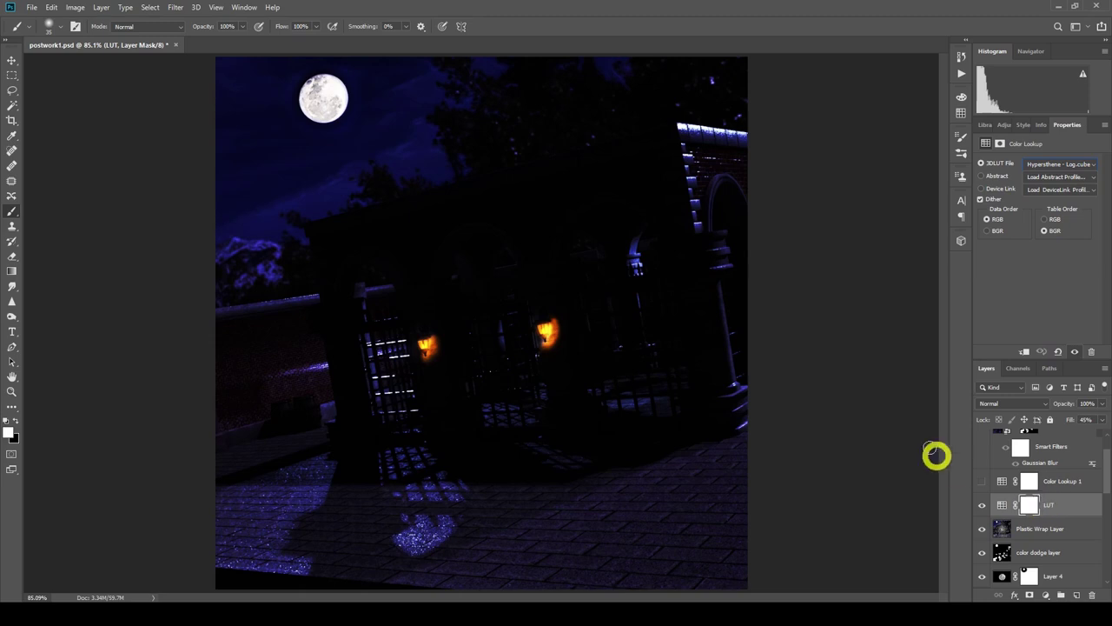
pyautogui.click(983, 506)
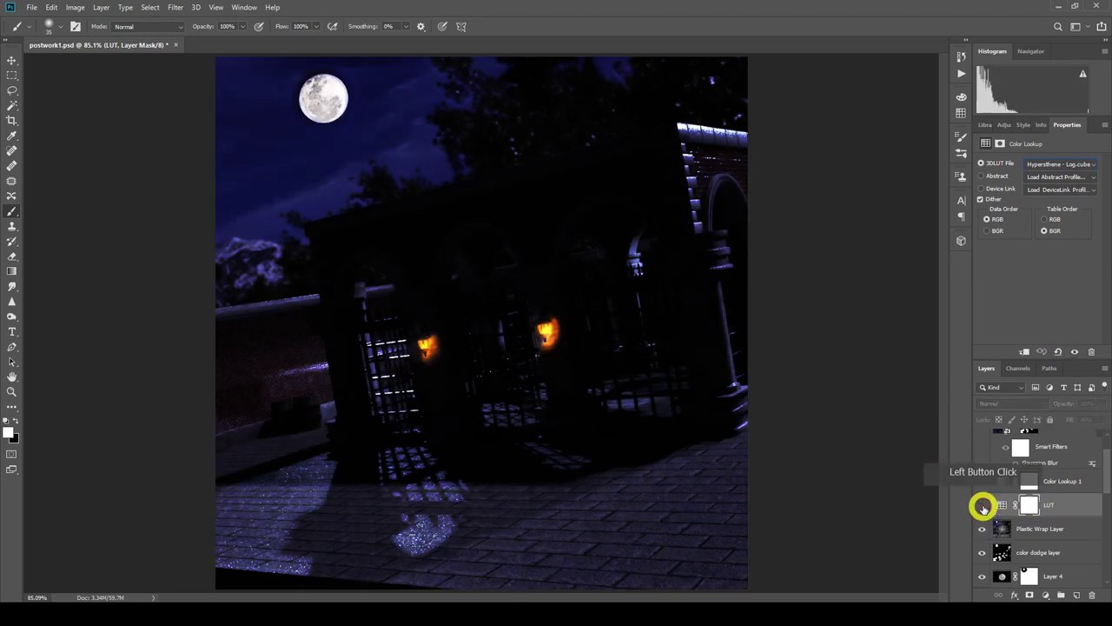
pyautogui.click(983, 506)
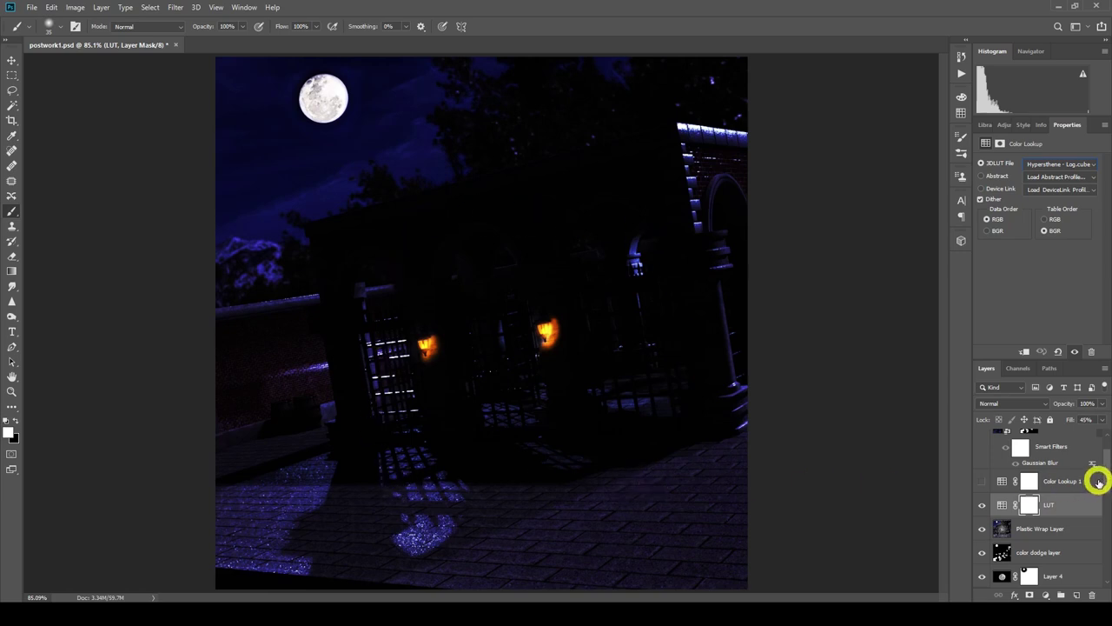
# Make Layer 5 above the Color Lookup layers visible and look through the layer stack.
pyautogui.moveTo(1105, 480); pyautogui.dragTo(1105, 463)
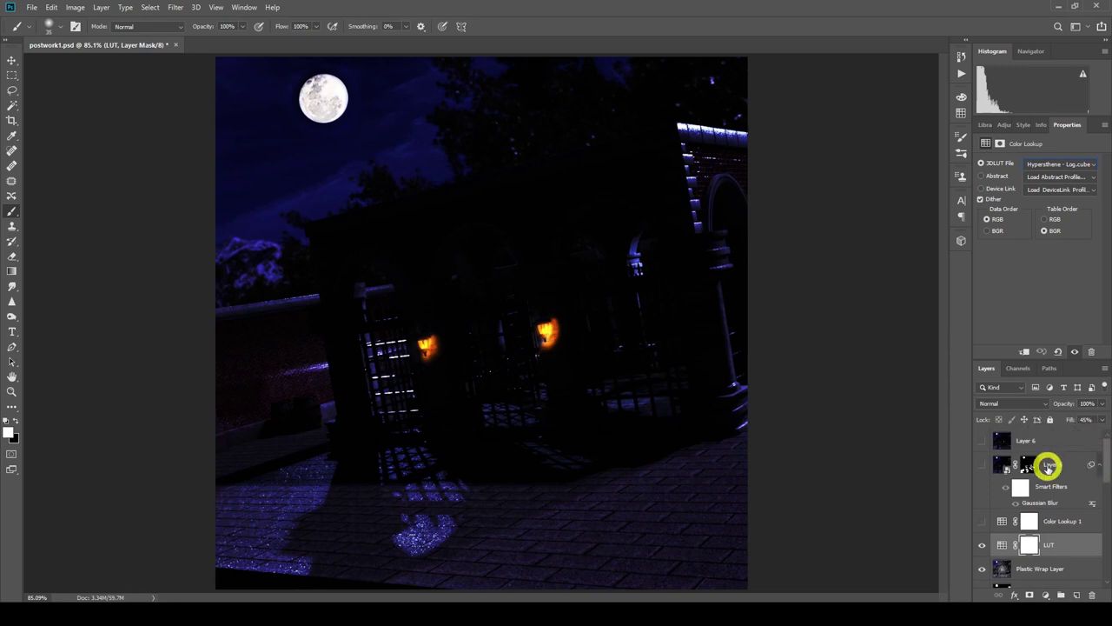
pyautogui.click(983, 466)
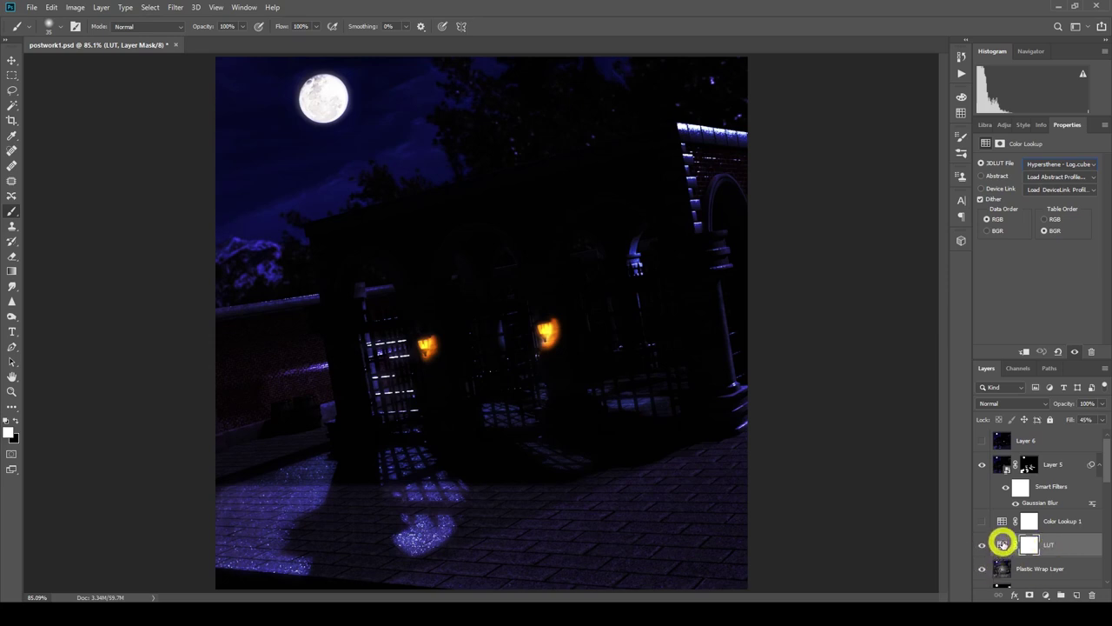
pyautogui.scroll(-5, 1001, 540)
pyautogui.scroll(5, 1003, 540)
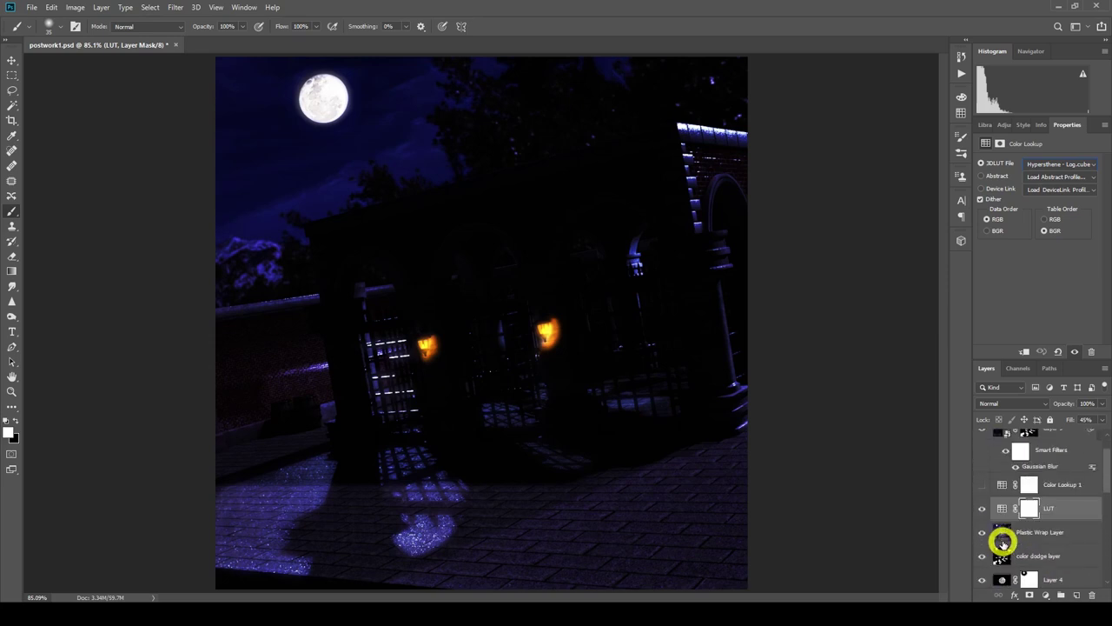
pyautogui.scroll(1, 1003, 540)
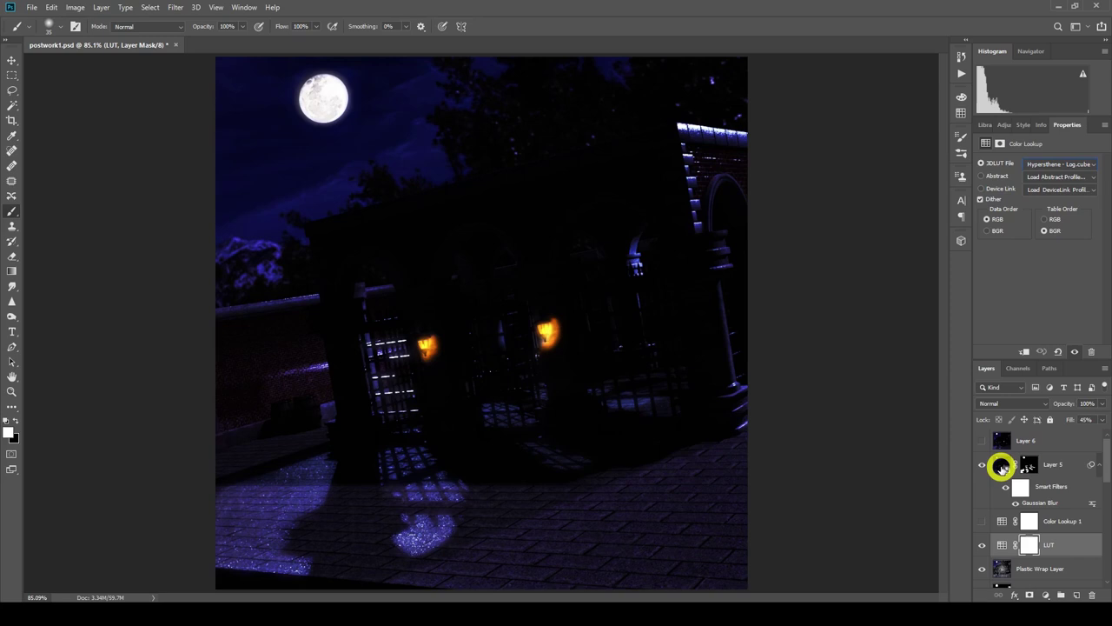
# Check the radius of Layer 5's Gaussian Blur smart filter, close its settings and select the layer's mask.
pyautogui.doubleClick(1044, 507)
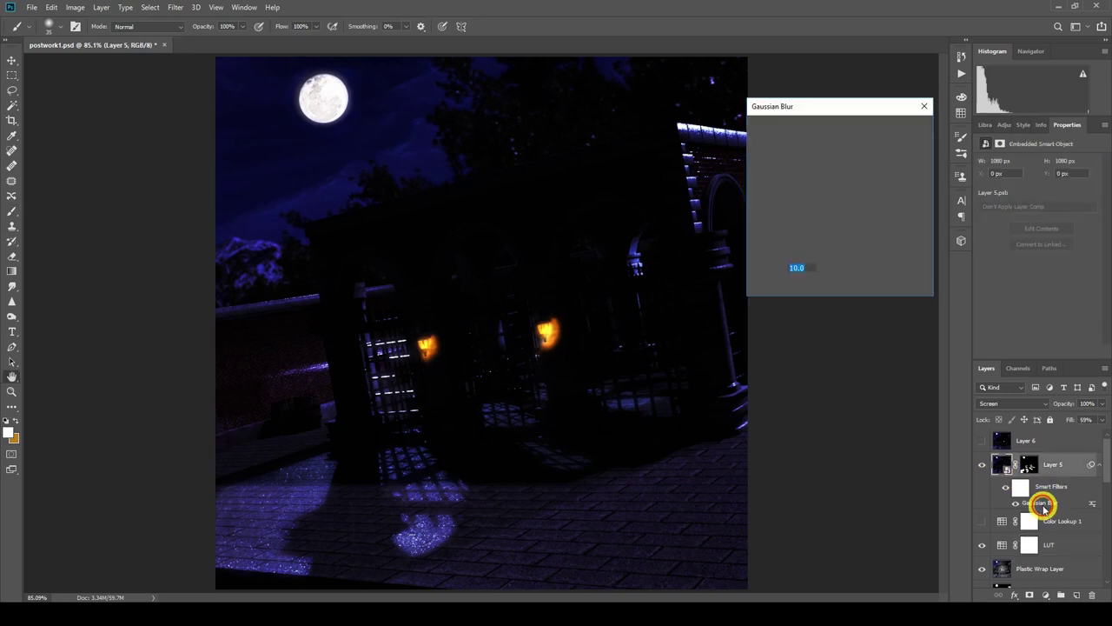
pyautogui.doubleClick(795, 268)
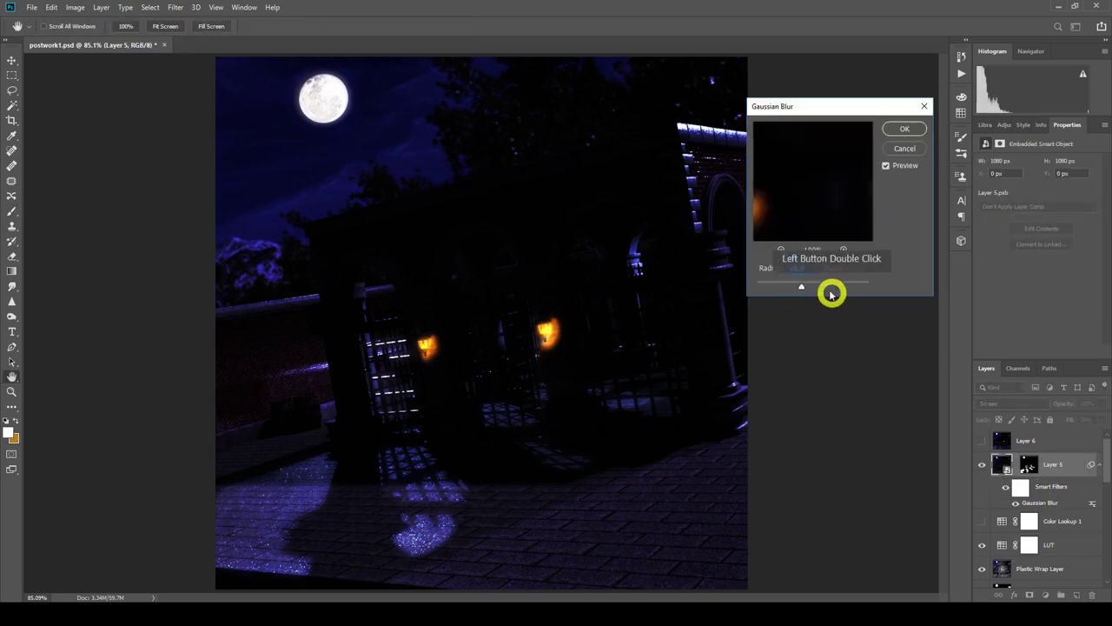
pyautogui.click(900, 130)
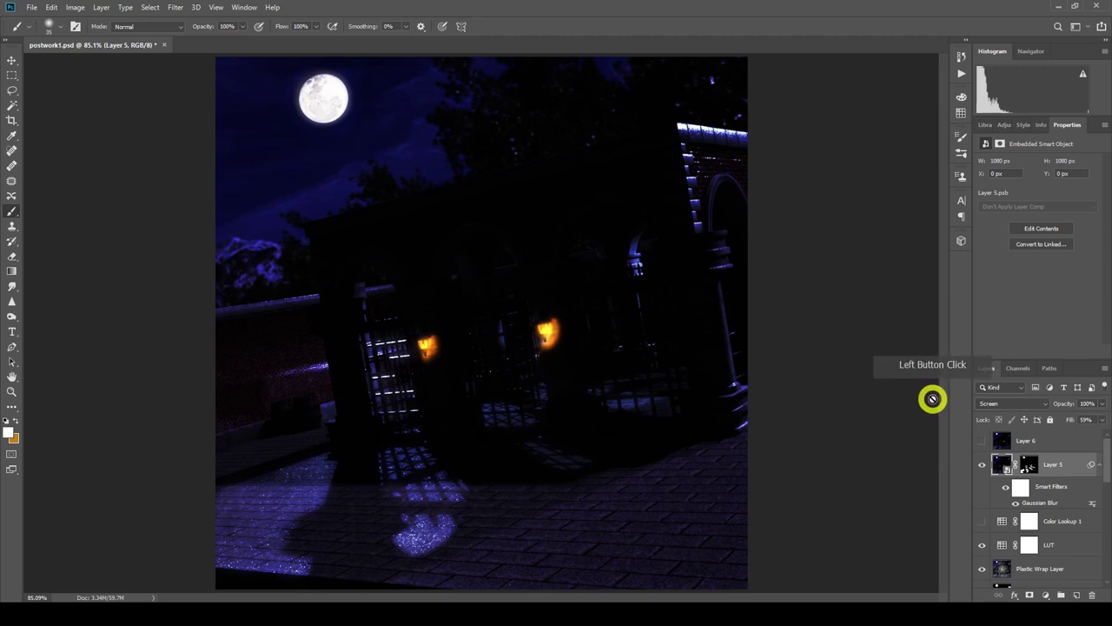
pyautogui.click(1029, 464)
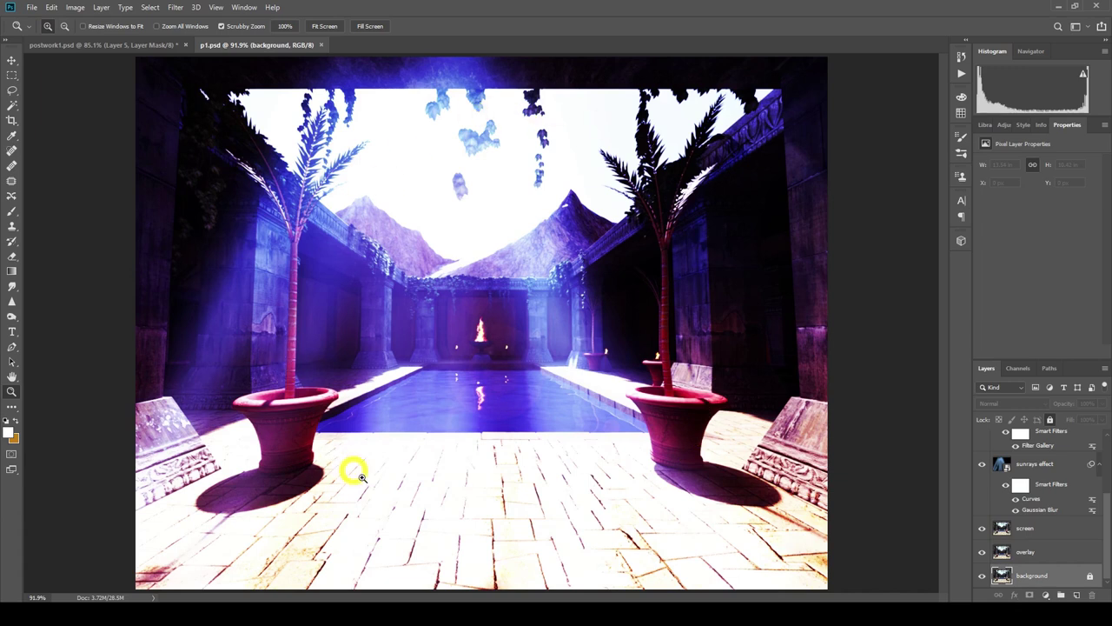
# In p1.psd, hide every layer except background, and make the overlay and screen layers visible again one at a time.
pyautogui.keyDown('alt'); pyautogui.click(982, 577); pyautogui.keyUp('alt')
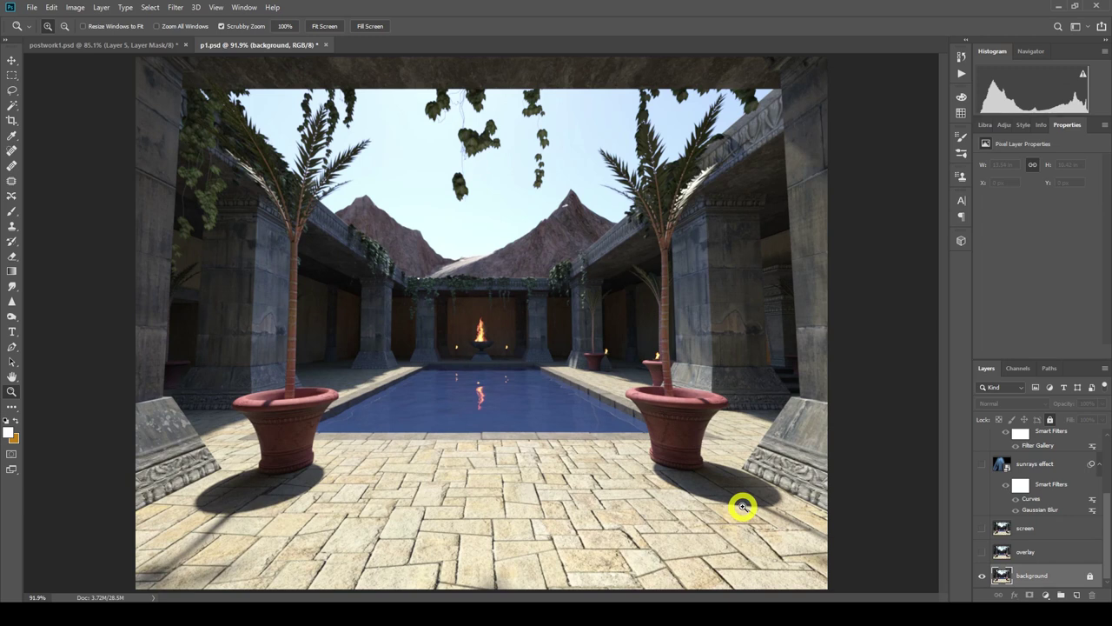
pyautogui.click(1021, 551)
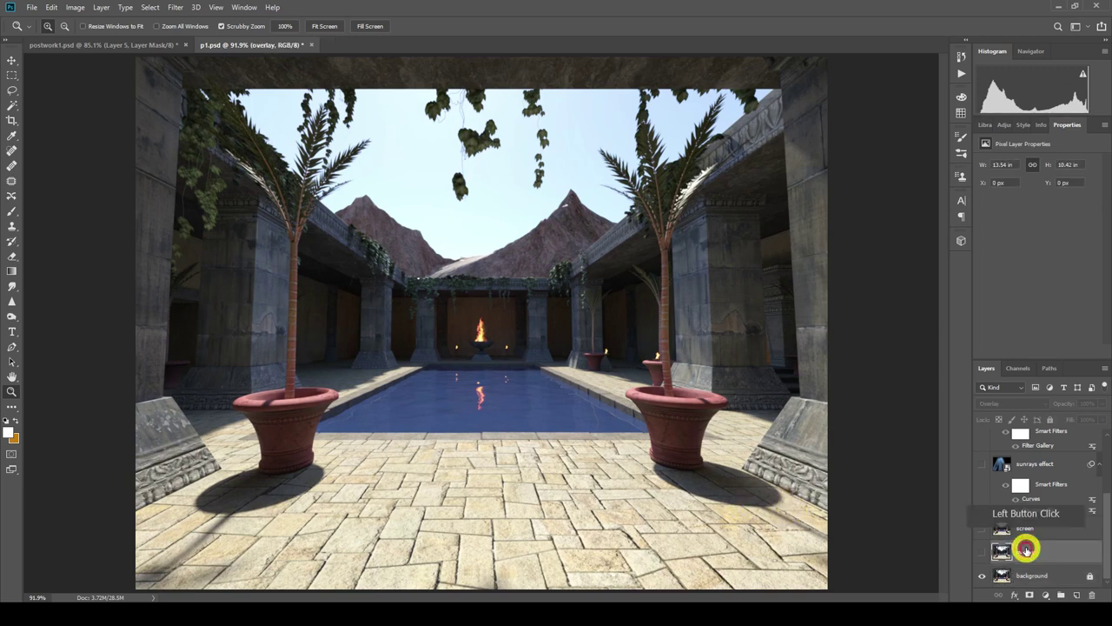
pyautogui.click(982, 553)
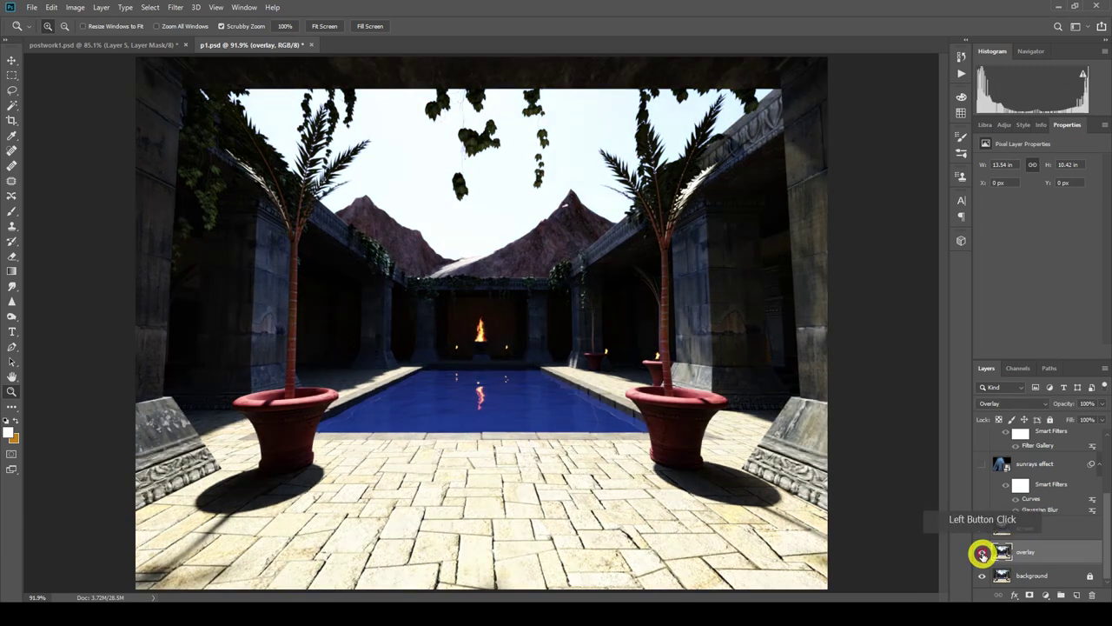
pyautogui.click(1025, 534)
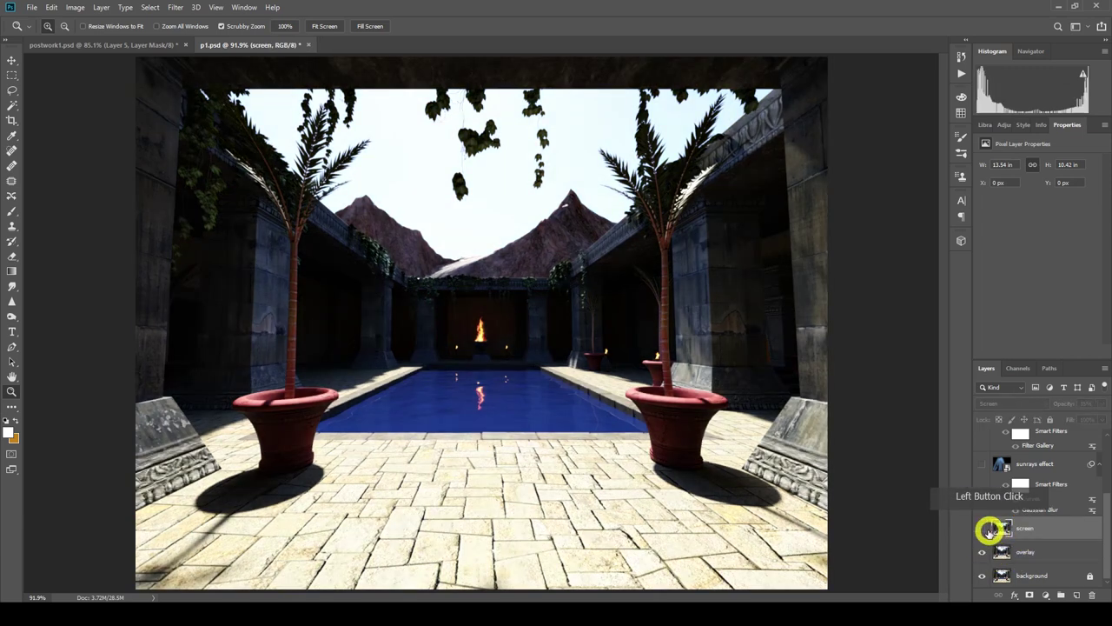
pyautogui.click(982, 529)
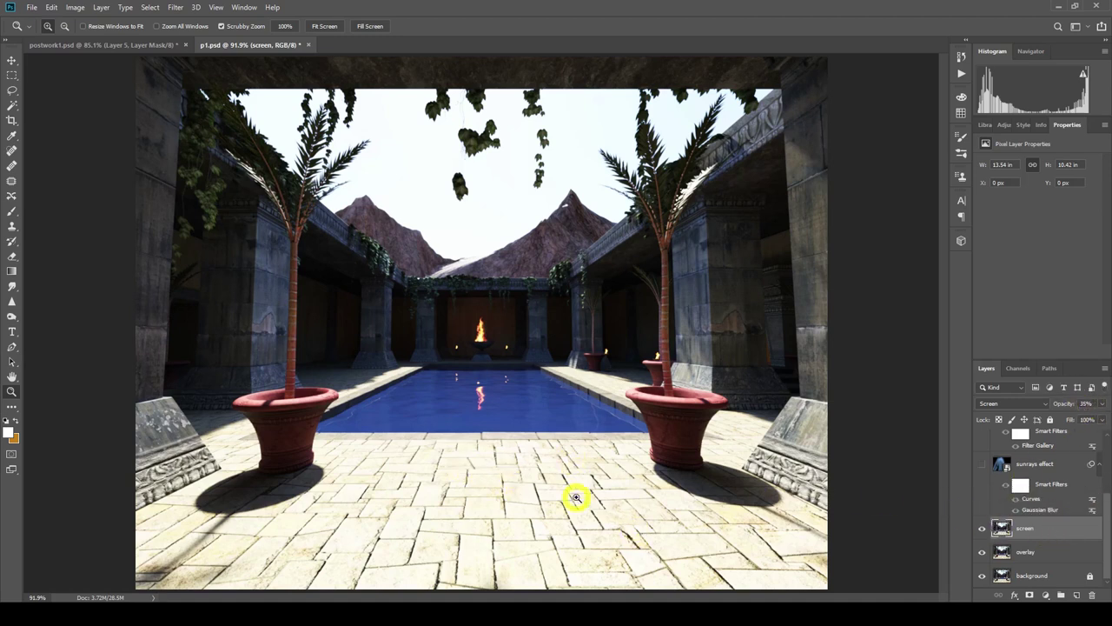
# Make the sunrays effect layer visible and check the radius of its Gaussian Blur smart filter.
pyautogui.moveTo(1104, 528); pyautogui.dragTo(1069, 510)
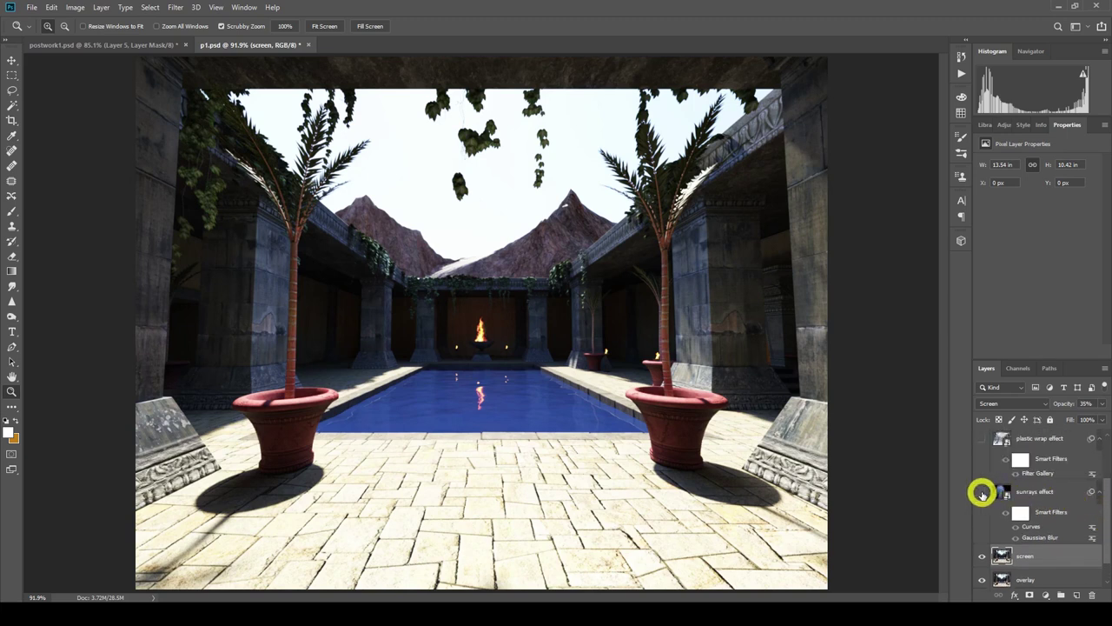
pyautogui.click(1015, 492)
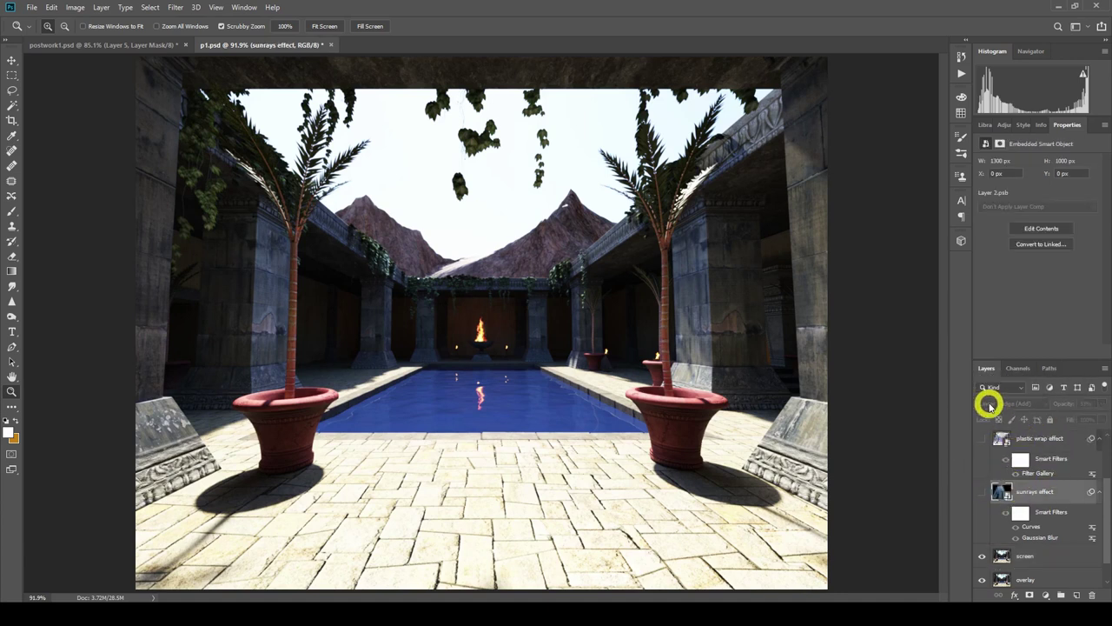
pyautogui.click(982, 491)
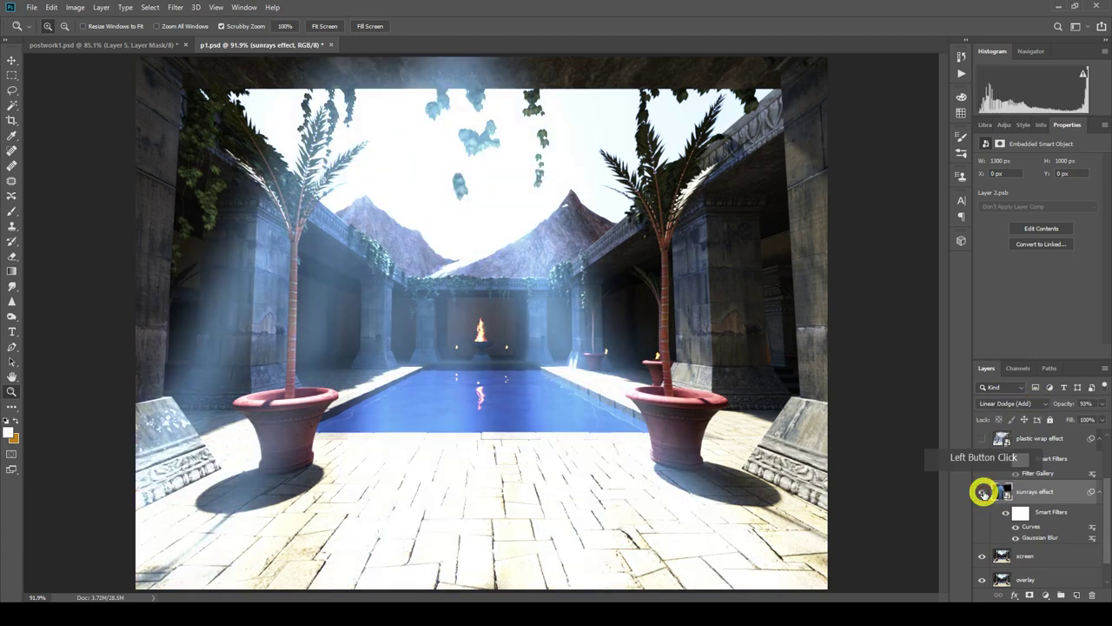
pyautogui.doubleClick(1039, 538)
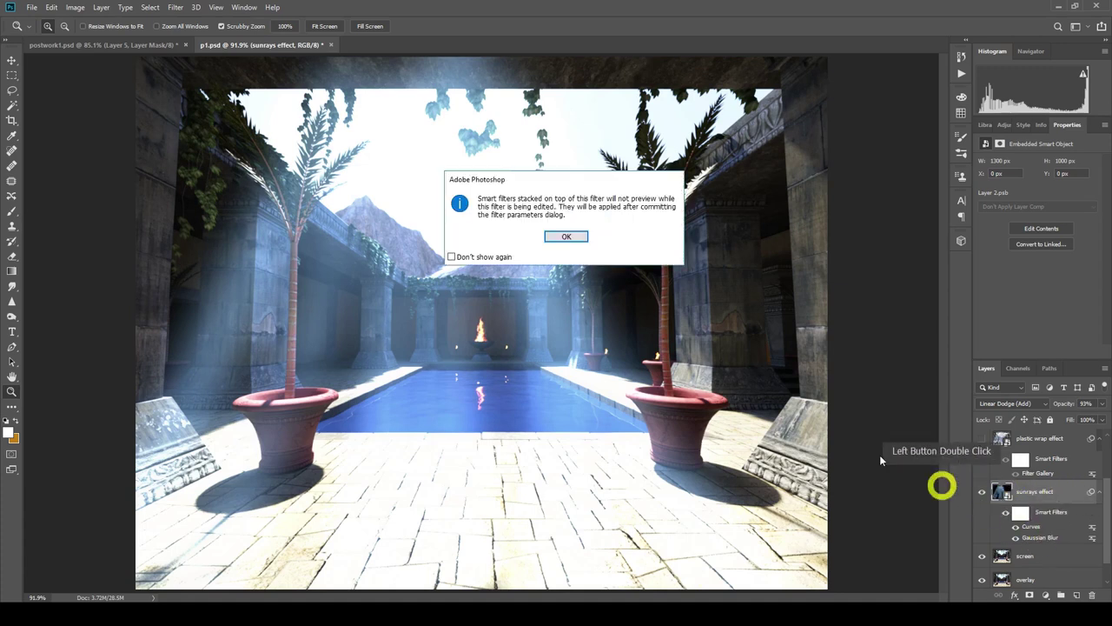
pyautogui.click(571, 235)
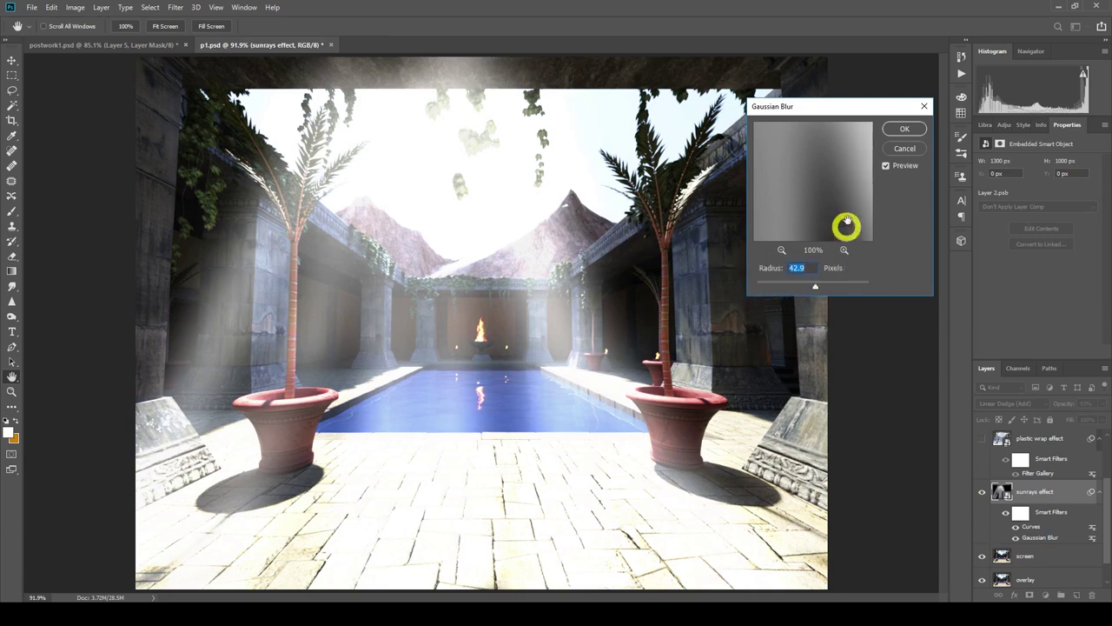
pyautogui.click(899, 133)
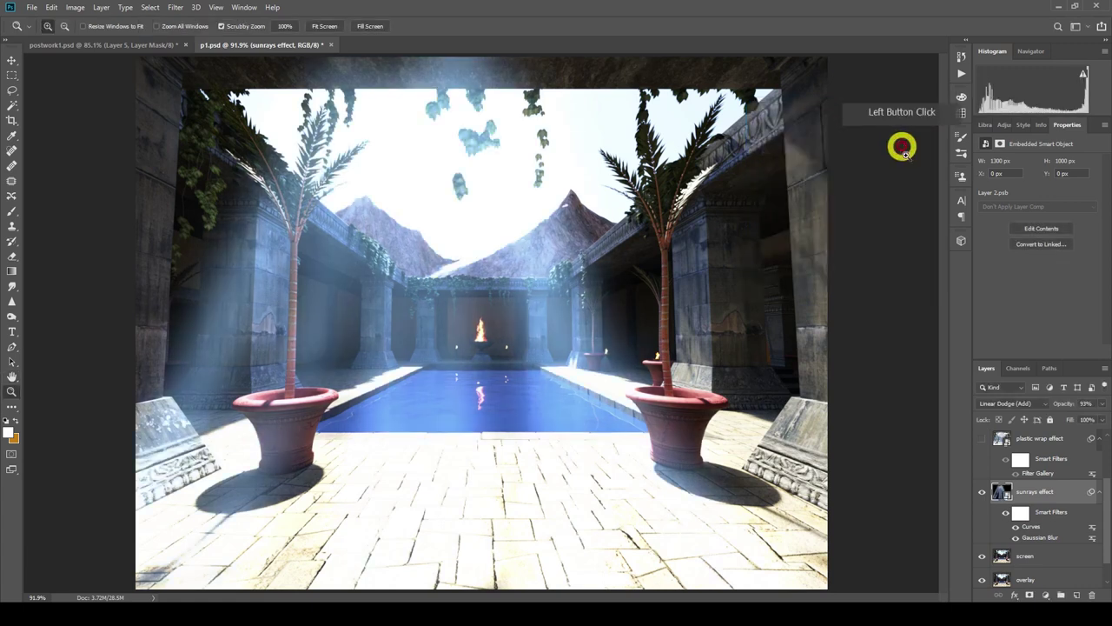
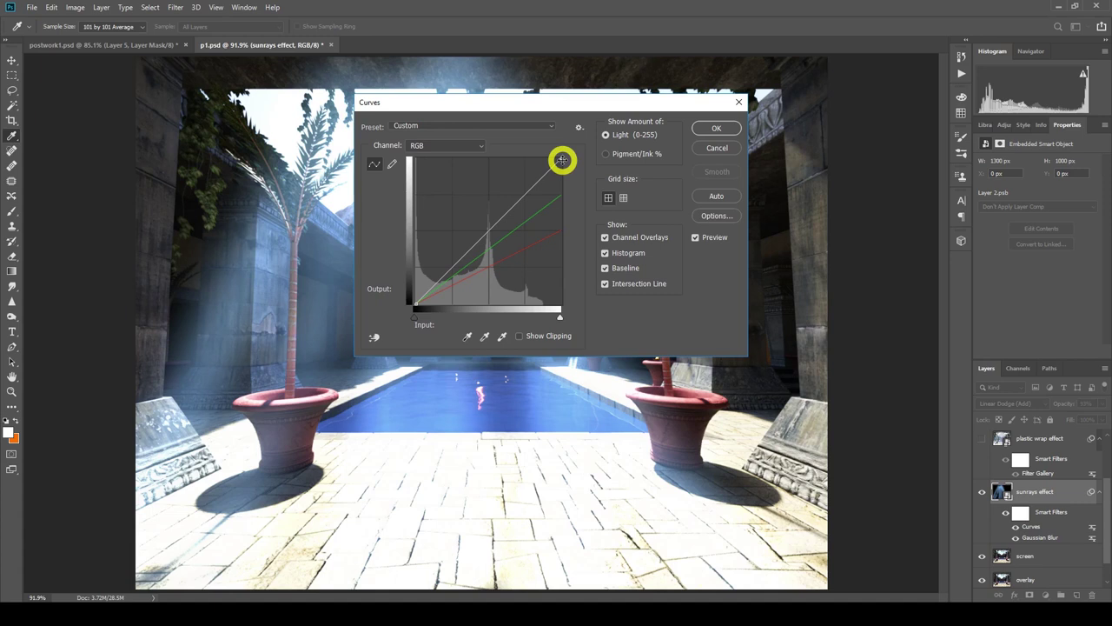
# Check the red and green channel curves in the sunrays effect layer's Curves smart filter.
pyautogui.click(426, 293)
pyautogui.click(437, 145)
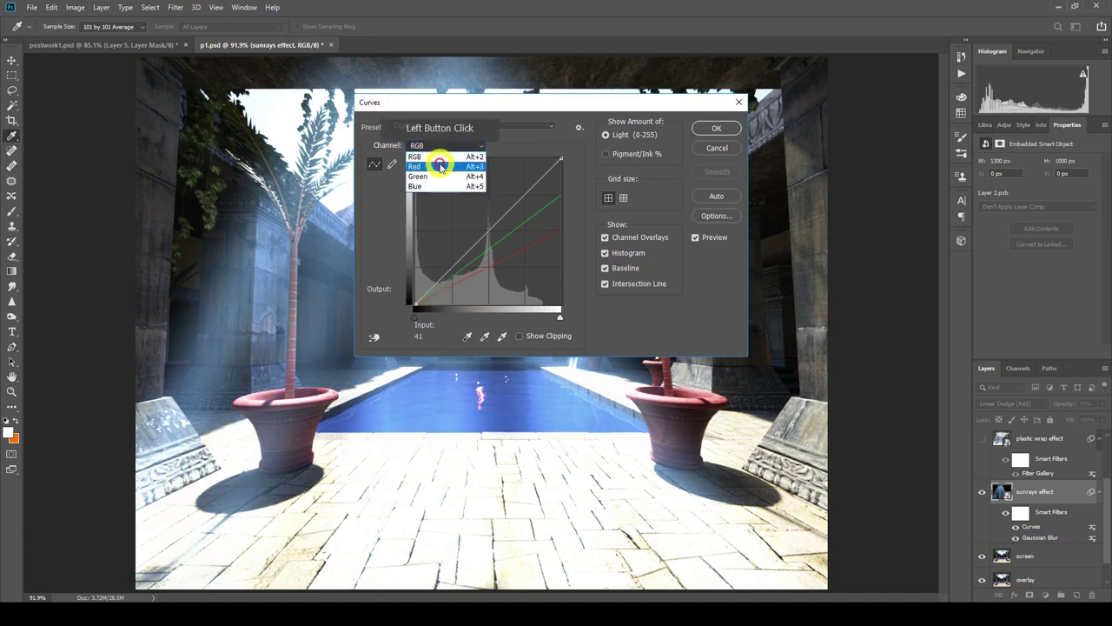
pyautogui.click(430, 165)
pyautogui.click(562, 160)
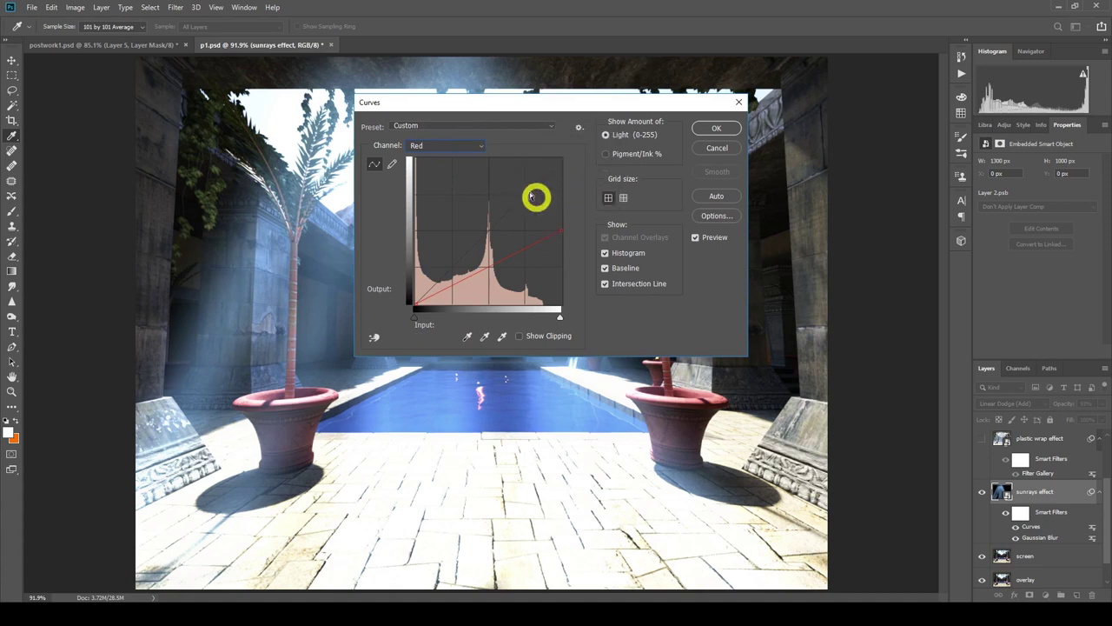
pyautogui.click(447, 145)
pyautogui.click(448, 179)
pyautogui.moveTo(546, 157); pyautogui.dragTo(561, 194)
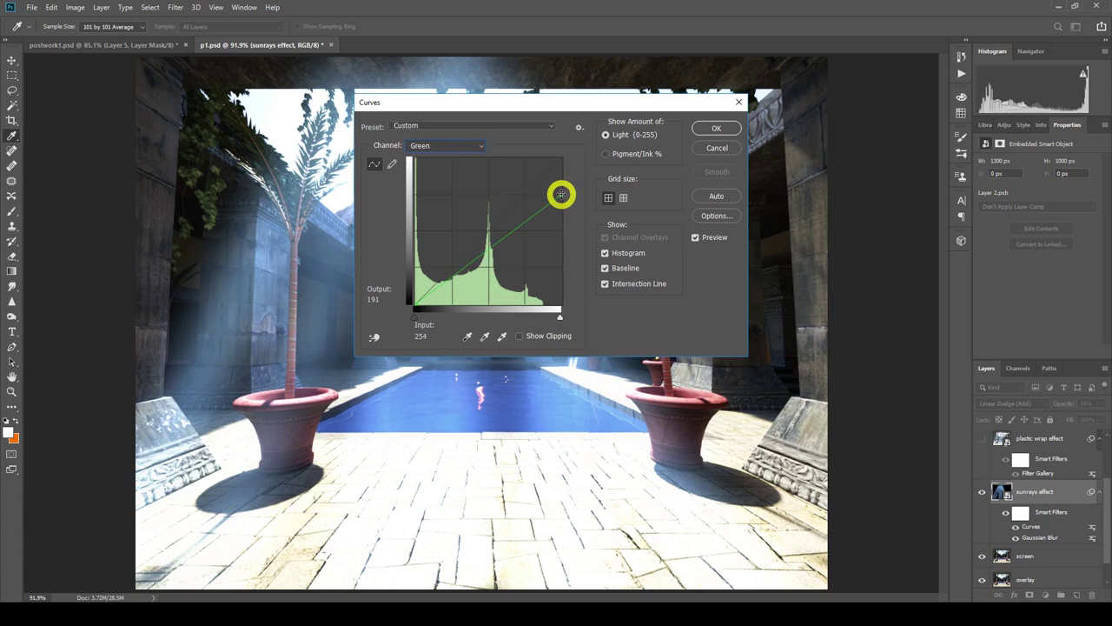
# Raise the white end of the green and red channel curves to full output in the sunrays Curves filter.
pyautogui.click(557, 193)
pyautogui.moveTo(562, 194); pyautogui.dragTo(563, 143)
pyautogui.click(469, 146)
pyautogui.click(463, 168)
# Lower the white-end output to 129 in the blue curve and 192 in the green curve, and apply the Curves filter.
pyautogui.click(464, 146)
pyautogui.click(463, 187)
pyautogui.click(559, 154)
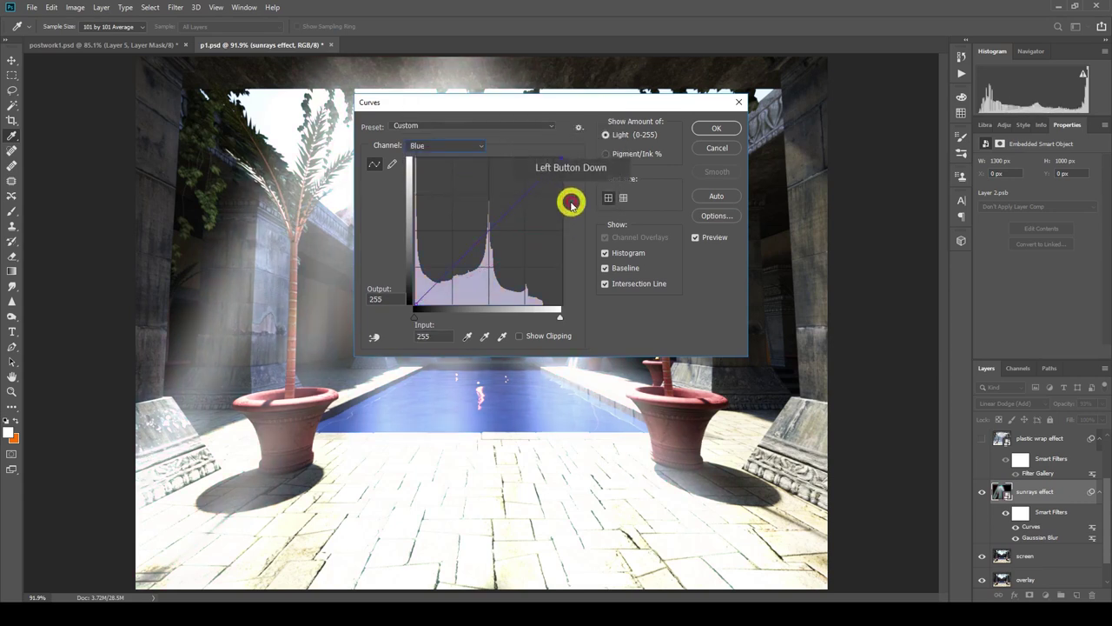
pyautogui.moveTo(564, 162); pyautogui.dragTo(573, 230)
pyautogui.click(451, 145)
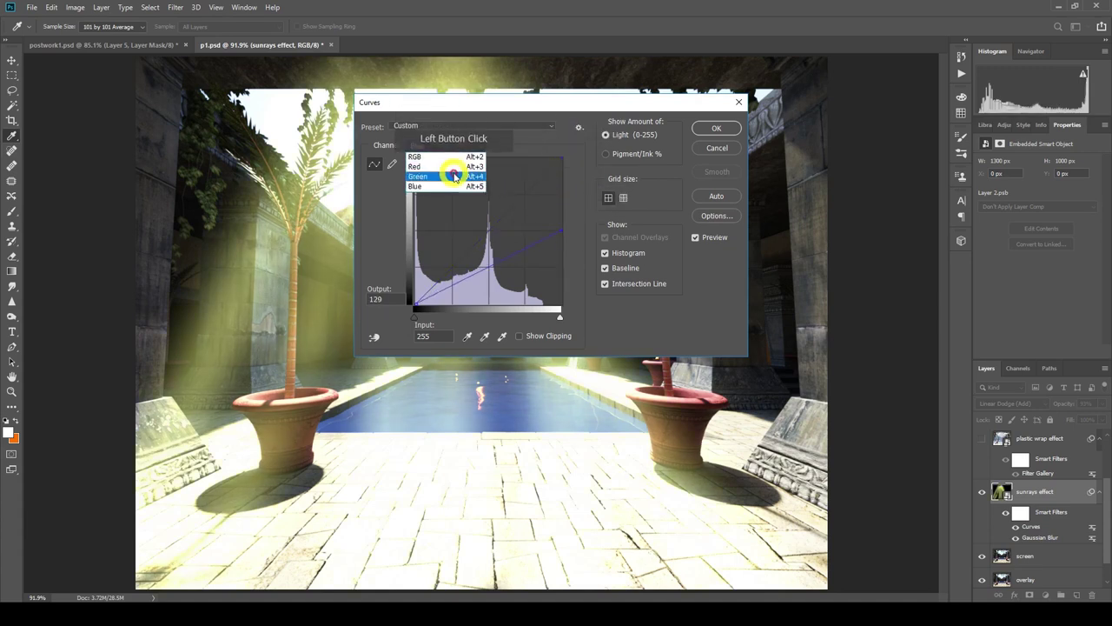
pyautogui.click(453, 177)
pyautogui.moveTo(560, 159); pyautogui.dragTo(570, 195)
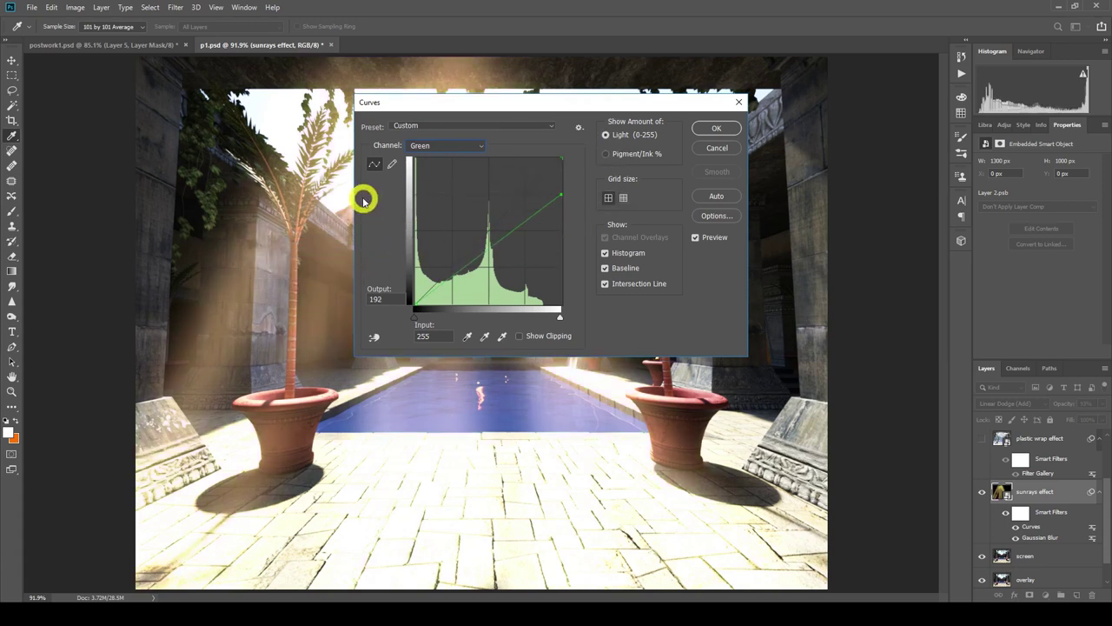
pyautogui.click(716, 128)
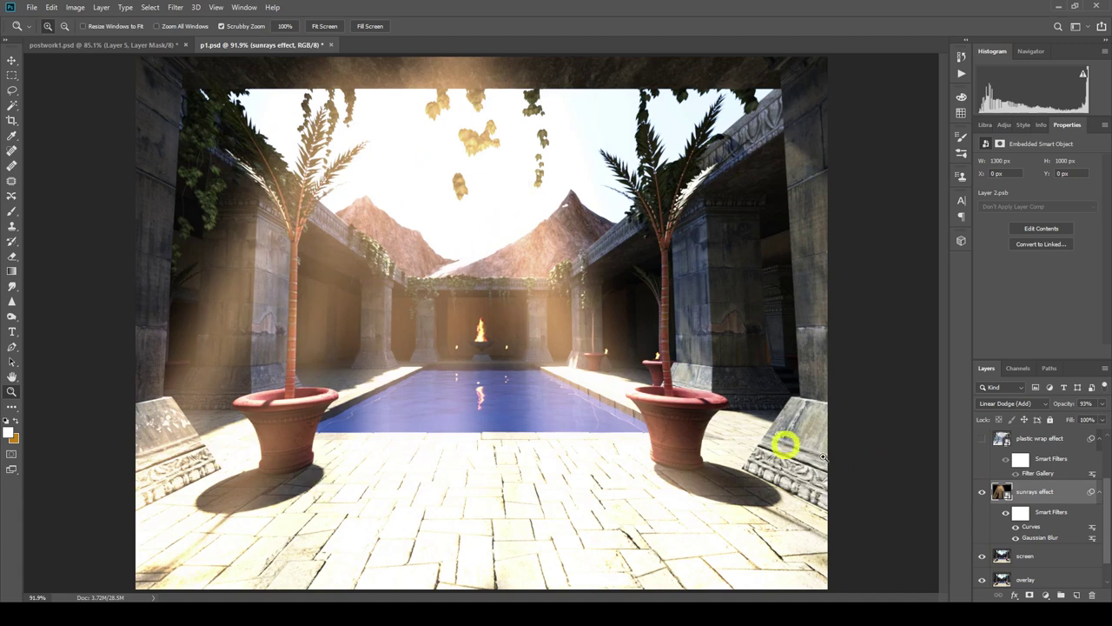
# Select the plastic wrap effect layer and look through the visible layers beneath it.
pyautogui.scroll(2, 1106, 520)
pyautogui.click(1027, 480)
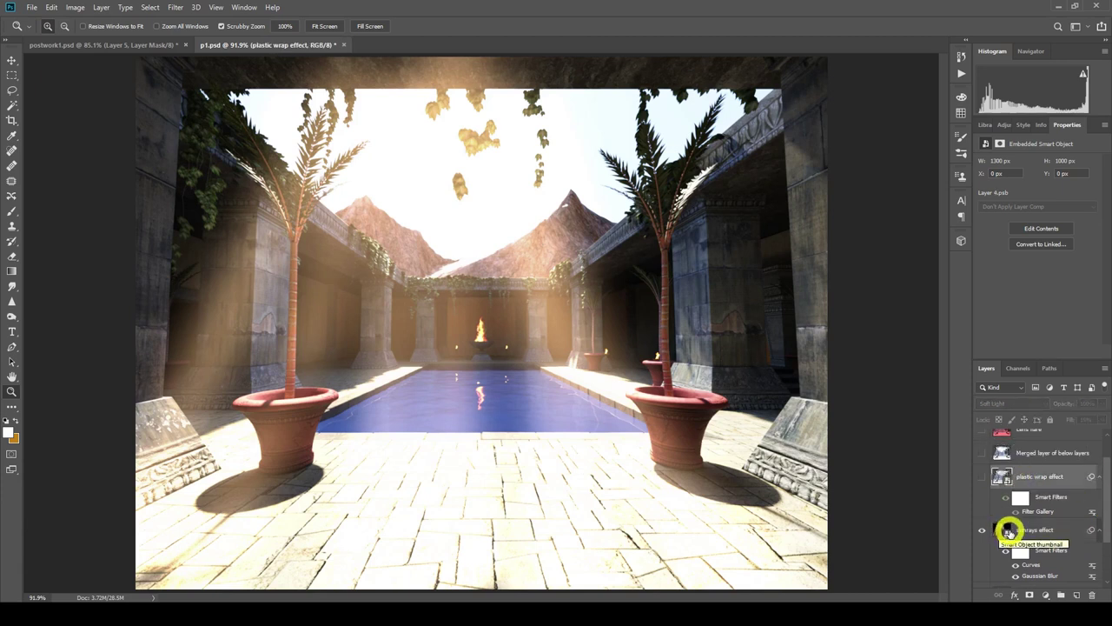
pyautogui.scroll(-2, 1005, 526)
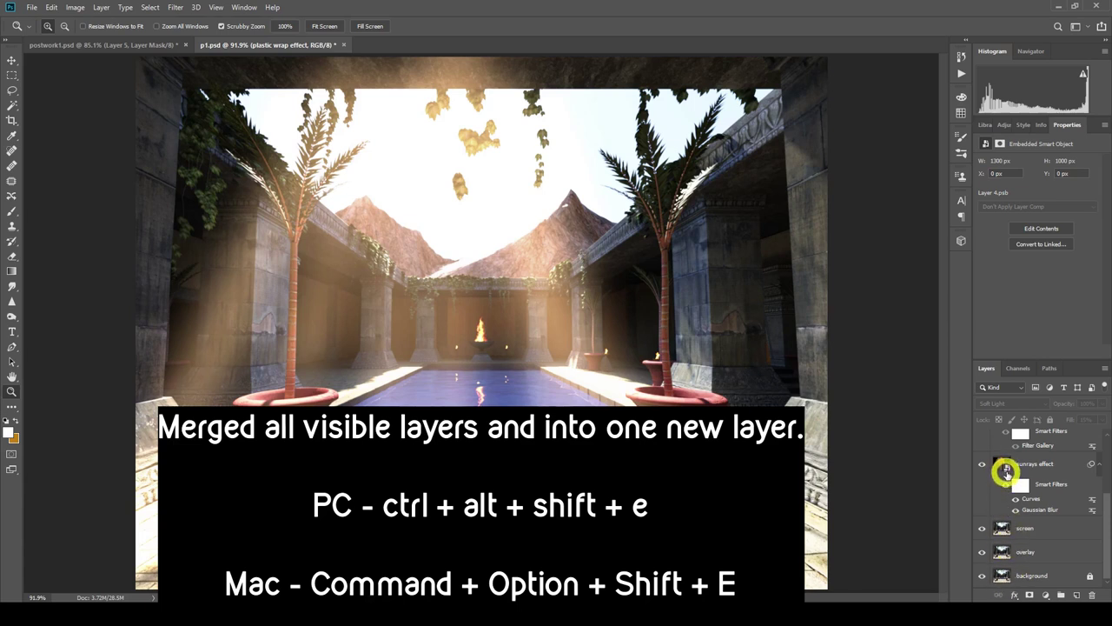
pyautogui.moveTo(1105, 520); pyautogui.dragTo(1020, 492)
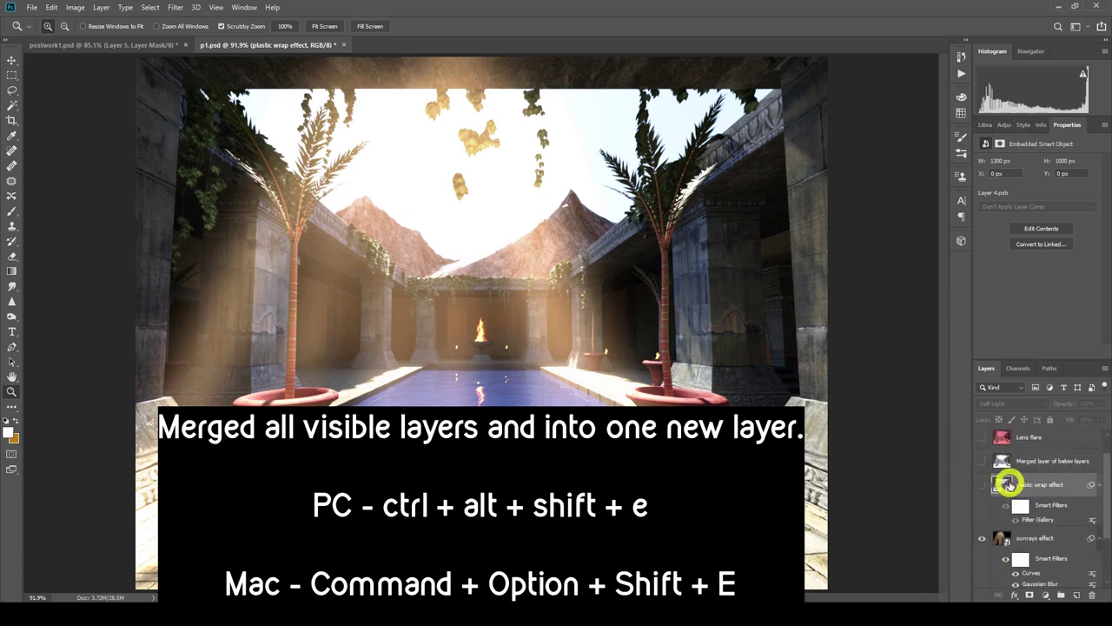
pyautogui.scroll(-1, 999, 534)
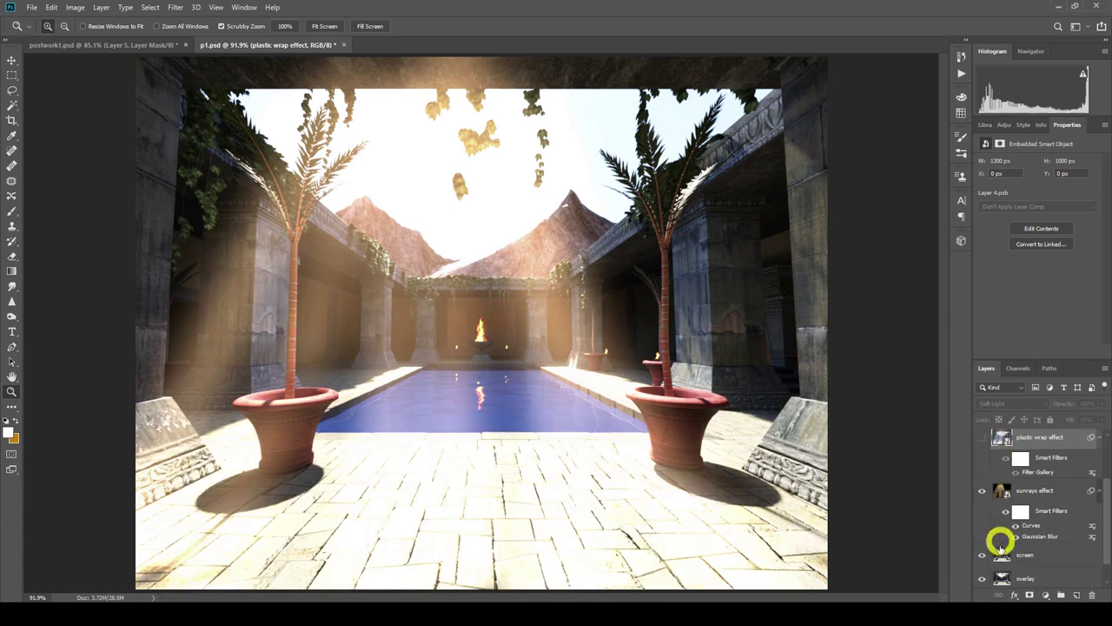
pyautogui.moveTo(1105, 504); pyautogui.dragTo(1055, 484)
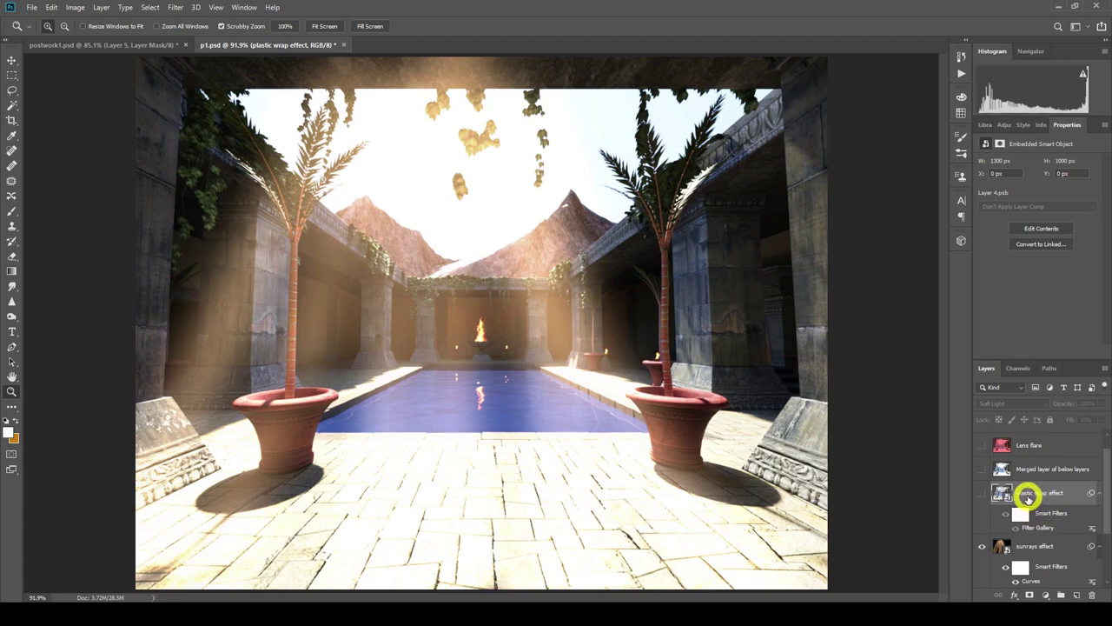
# Make the plastic wrap effect layer visible, try its fill at 30%, and set the fill to 14%.
pyautogui.click(982, 493)
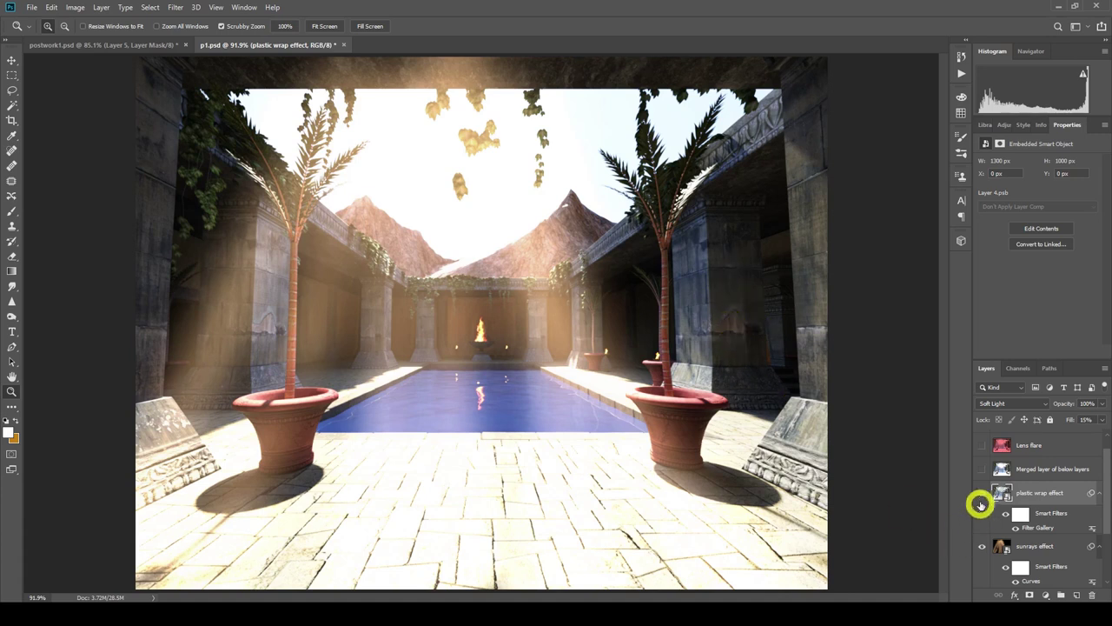
pyautogui.click(981, 493)
pyautogui.click(981, 494)
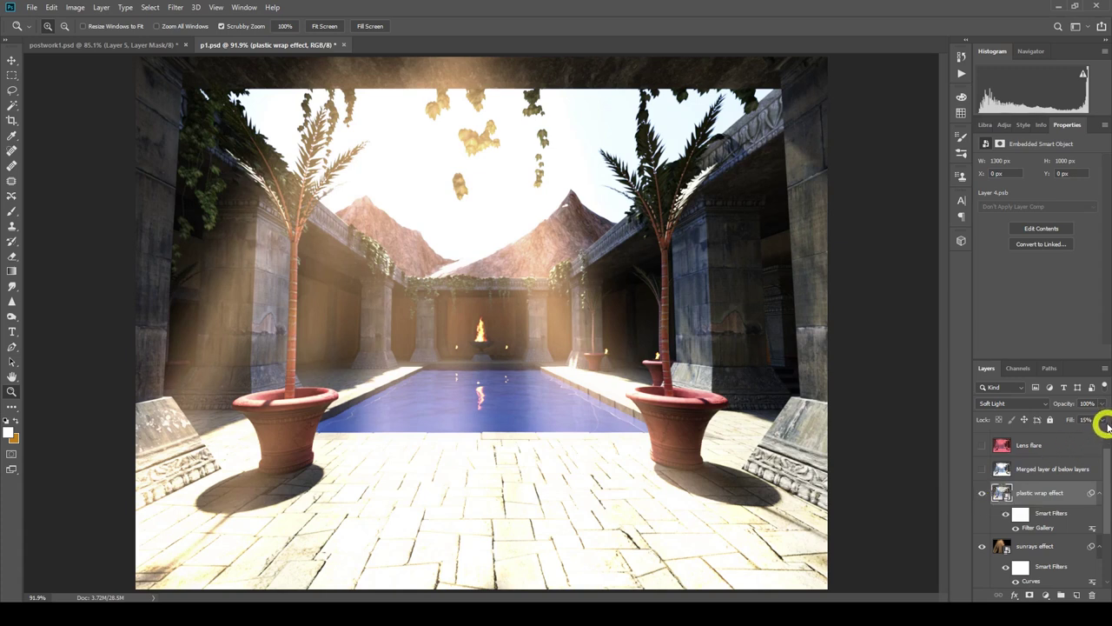
pyautogui.moveTo(1059, 433); pyautogui.dragTo(1067, 435)
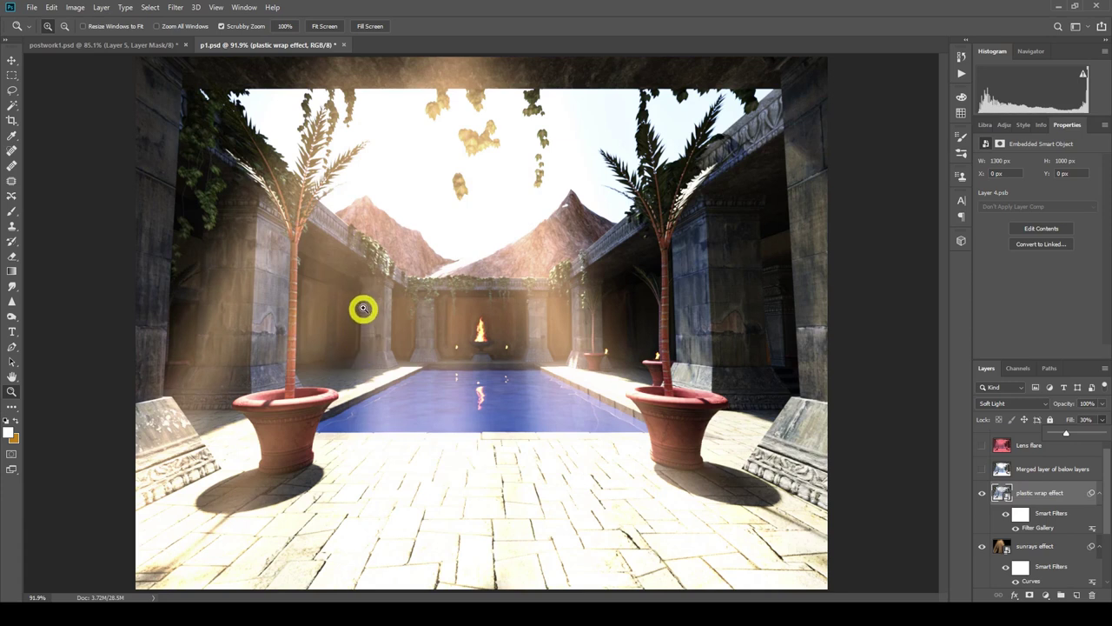
pyautogui.moveTo(1102, 420); pyautogui.dragTo(1059, 434)
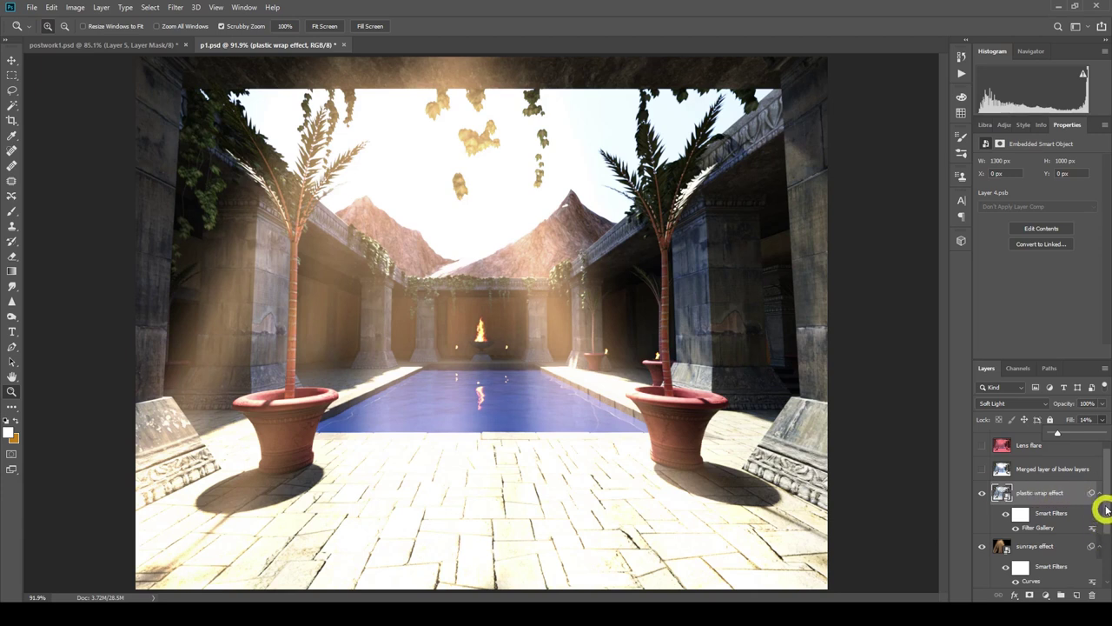
# Select the Merged layer of below layers and make it visible.
pyautogui.click(1043, 469)
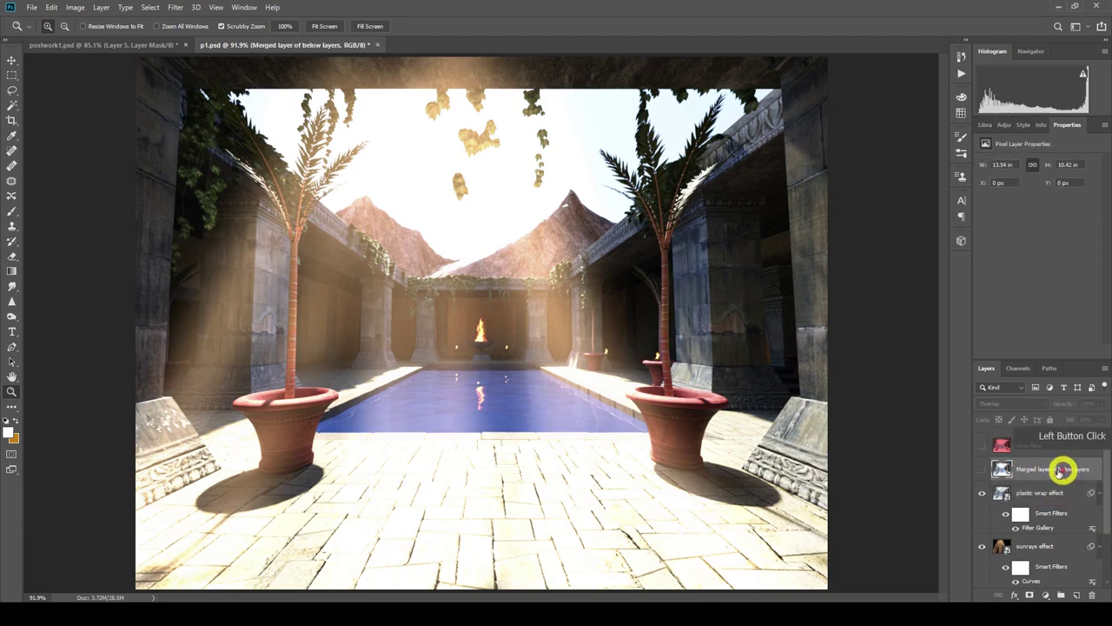
pyautogui.click(983, 470)
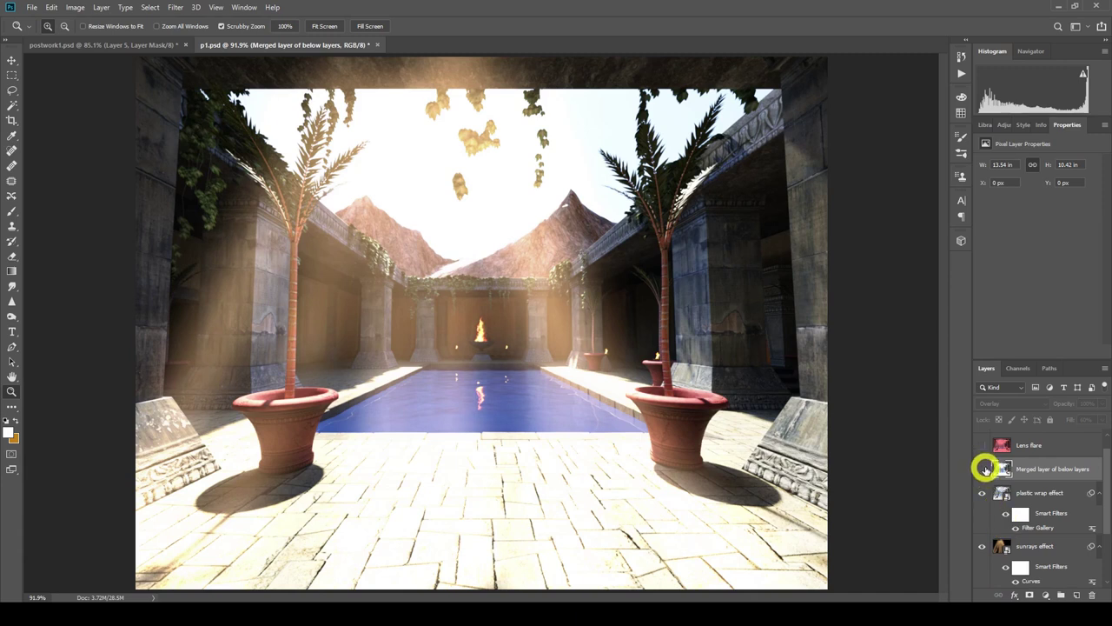
pyautogui.click(985, 469)
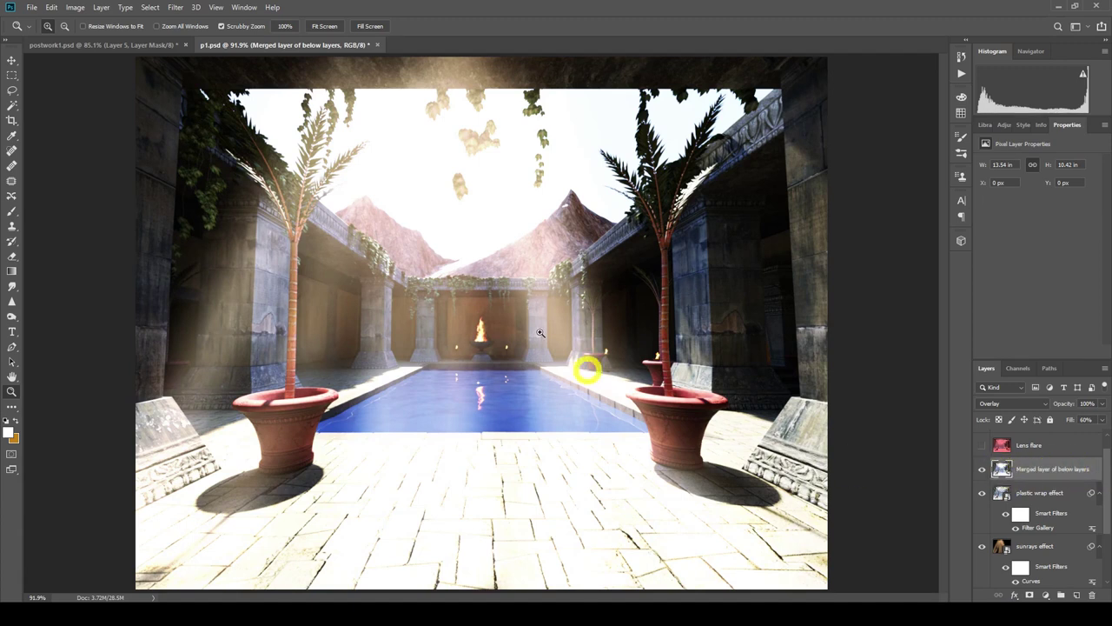
# Render a 105mm Prime lens flare at 100% brightness near the centre of the Merged layer of below layers.
pyautogui.click(173, 7)
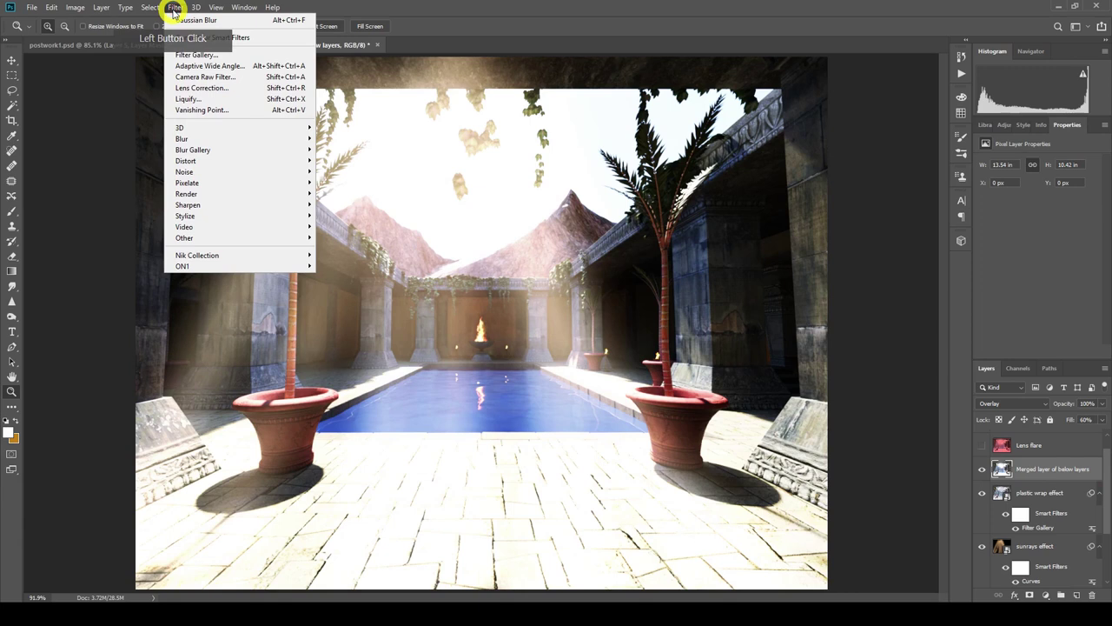
pyautogui.moveTo(247, 196)
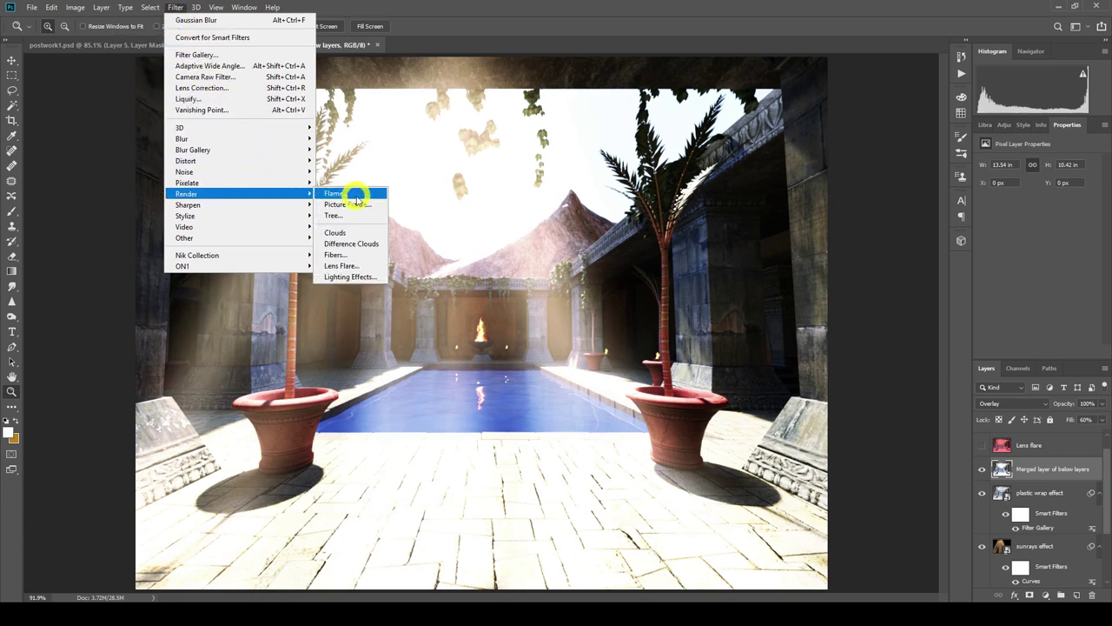
pyautogui.click(354, 265)
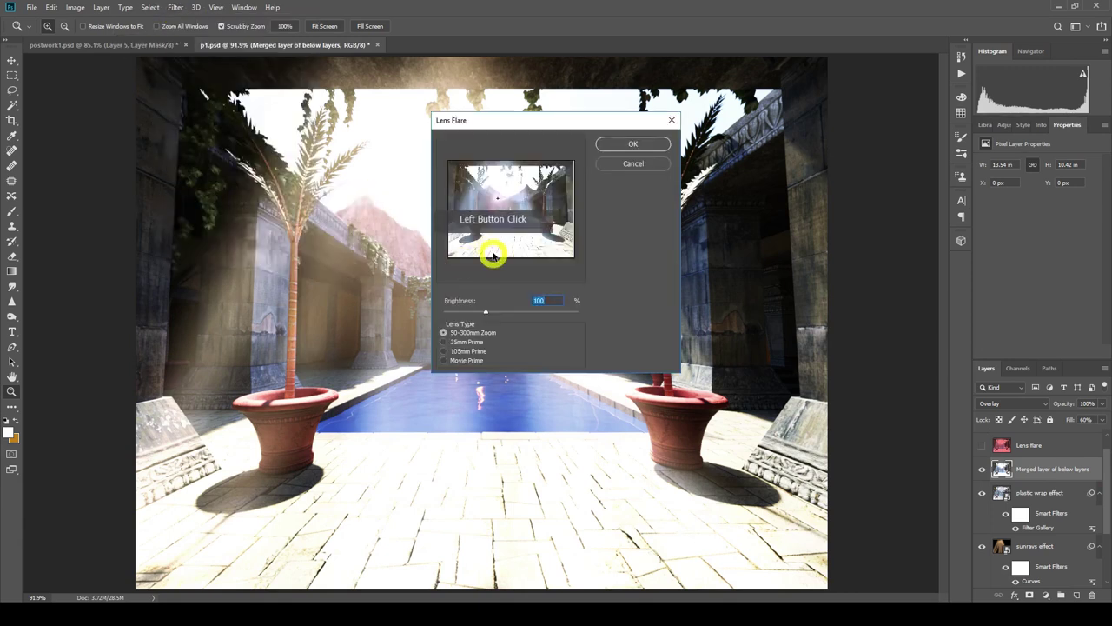
pyautogui.moveTo(497, 199); pyautogui.dragTo(459, 351)
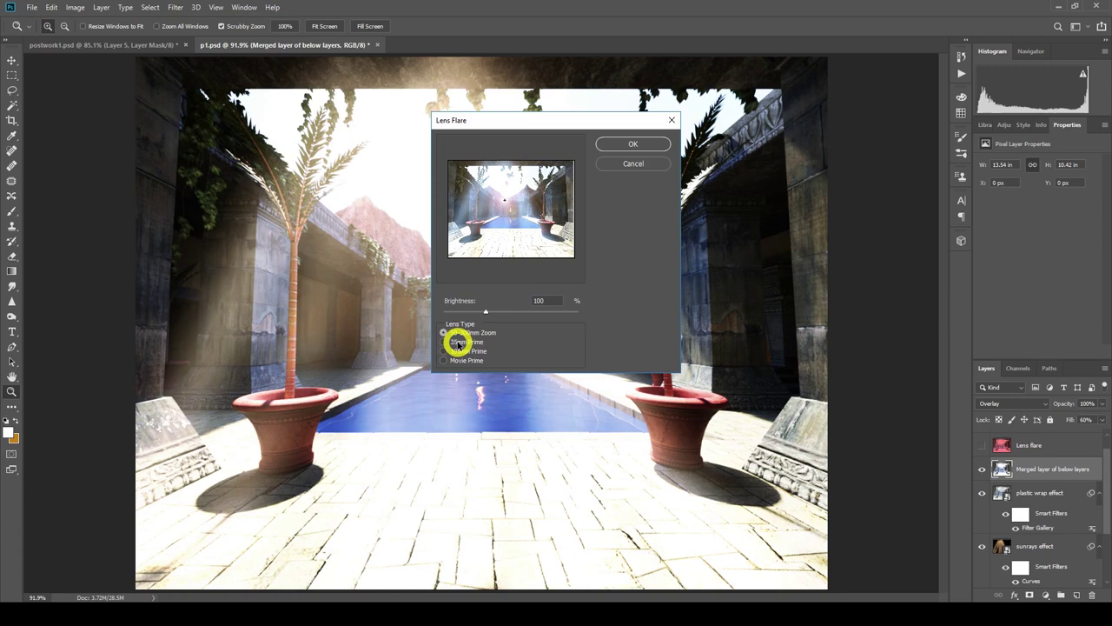
pyautogui.click(453, 343)
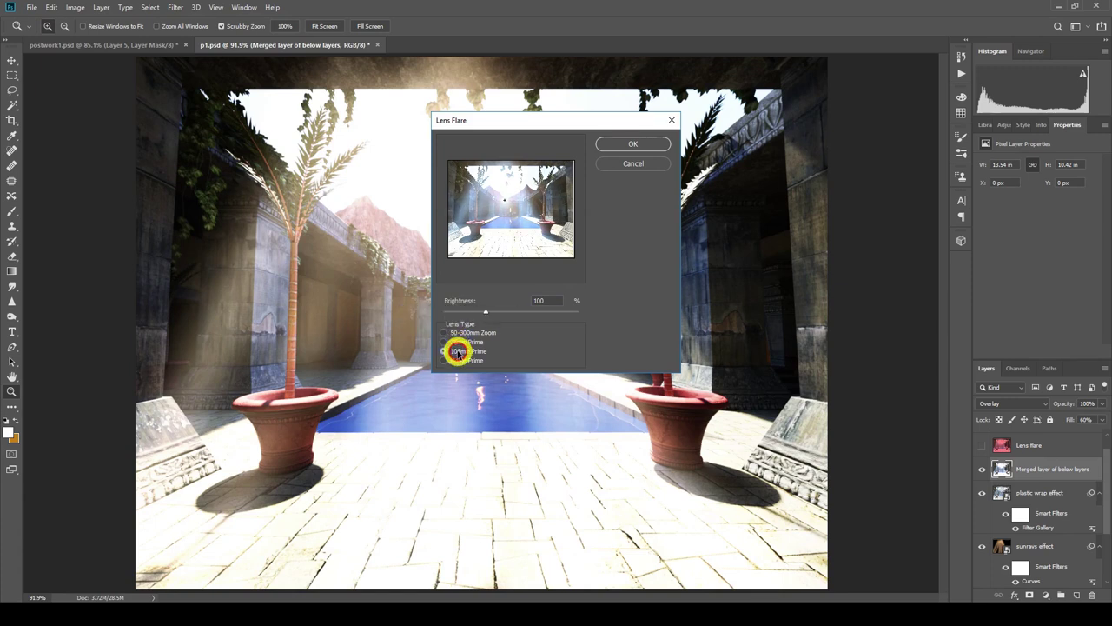
pyautogui.click(458, 351)
pyautogui.click(460, 359)
pyautogui.click(458, 351)
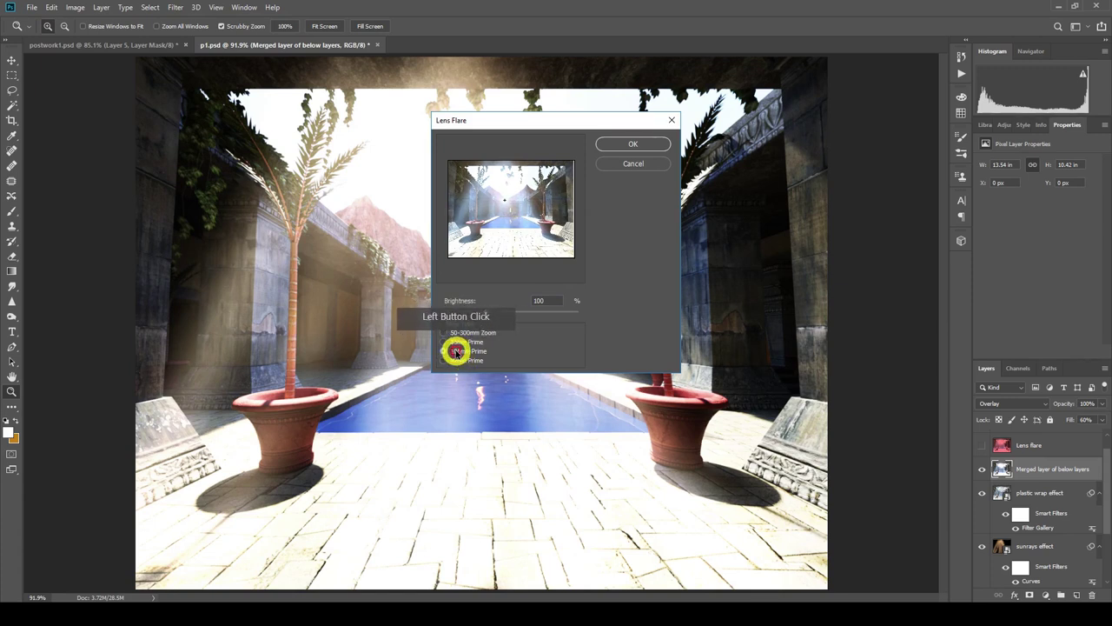
pyautogui.click(504, 202)
pyautogui.moveTo(504, 202); pyautogui.dragTo(502, 207)
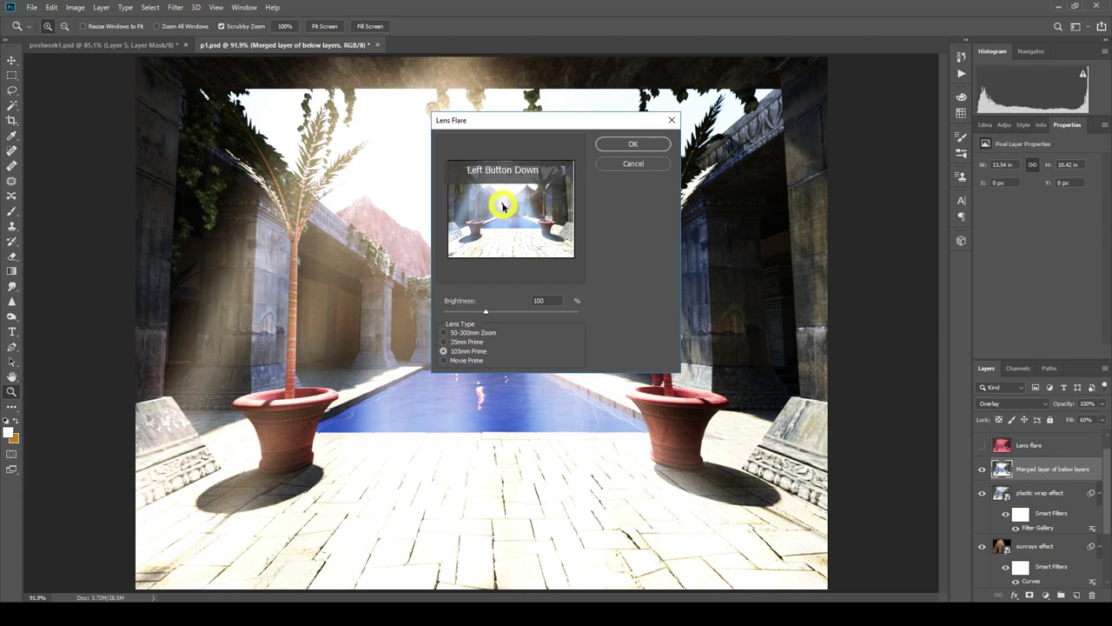
pyautogui.click(643, 144)
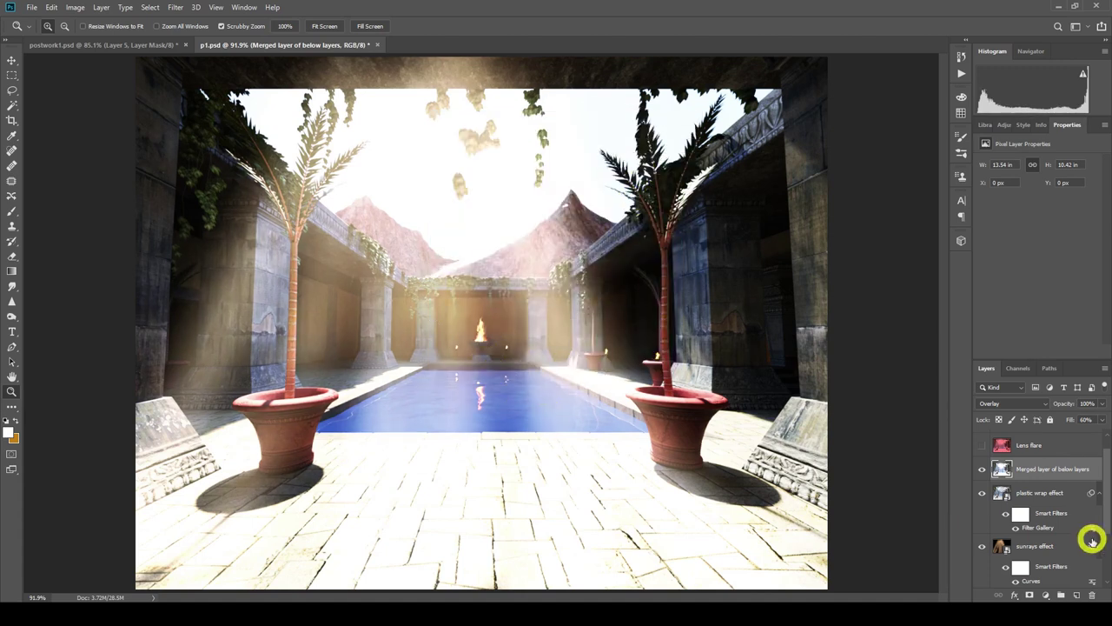
# Select the Lens flare layer above the merged layer and make it visible.
pyautogui.click(1004, 444)
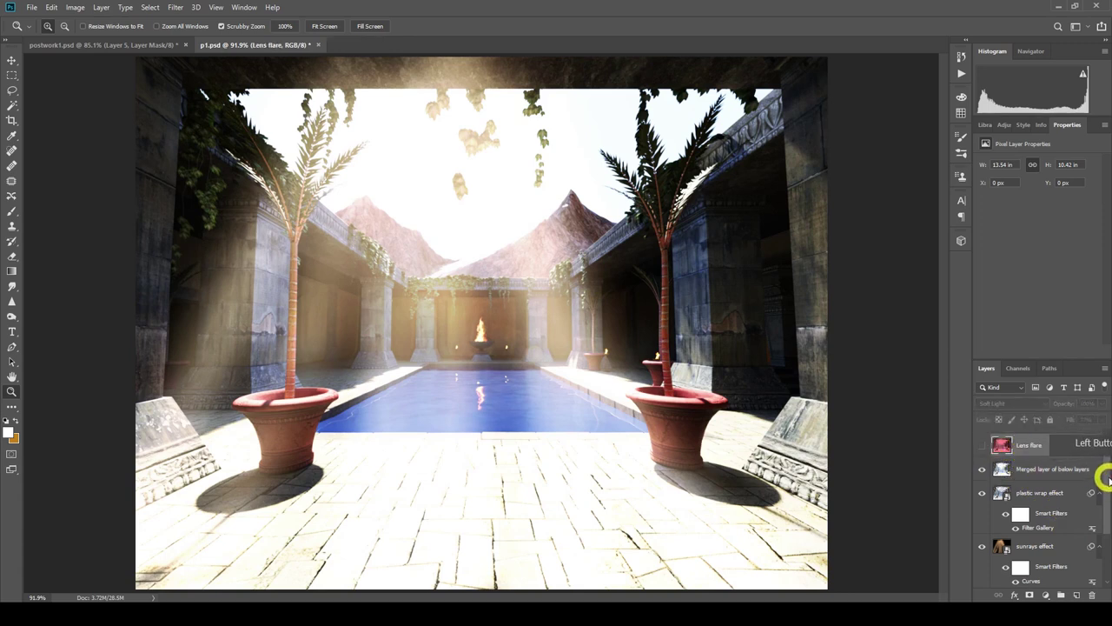
pyautogui.scroll(1, 1105, 477)
pyautogui.click(1041, 464)
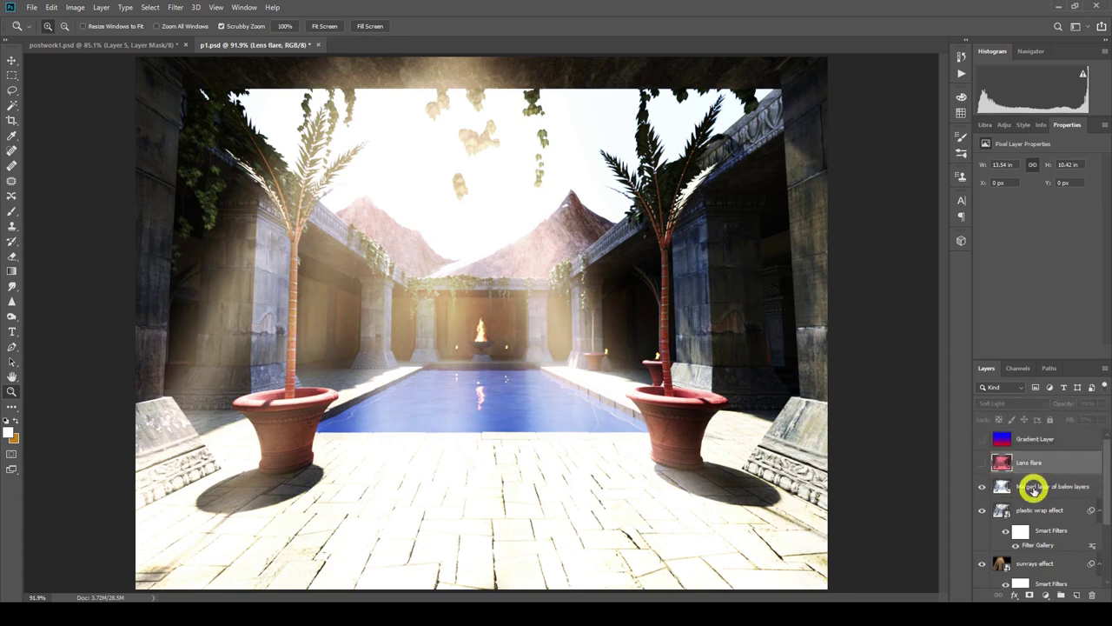
pyautogui.click(1032, 487)
pyautogui.click(1028, 463)
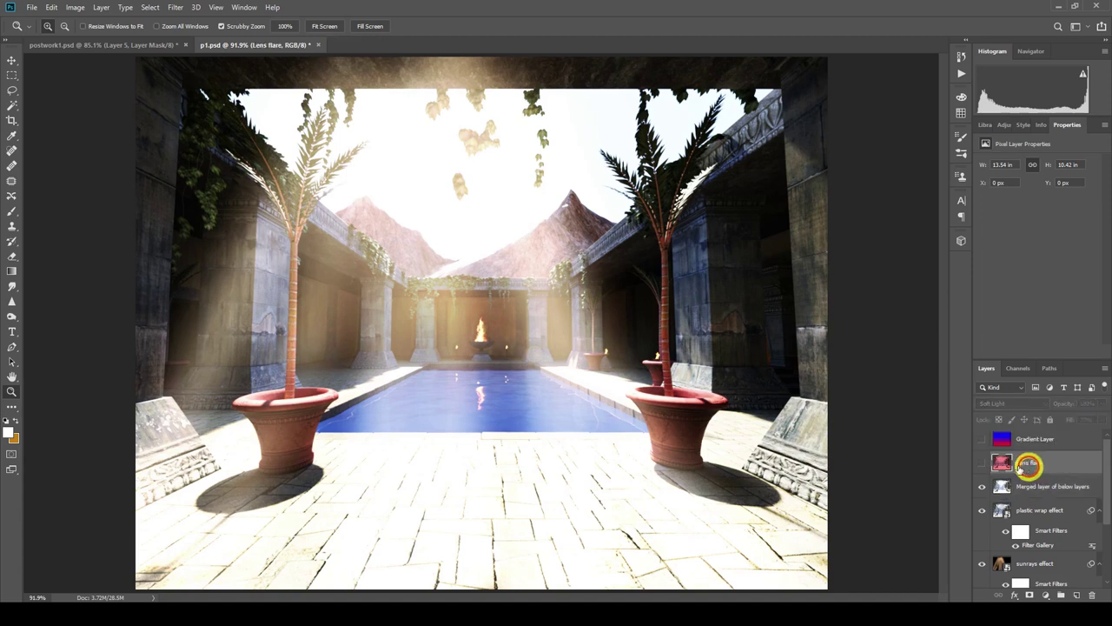
pyautogui.click(981, 467)
pyautogui.click(980, 467)
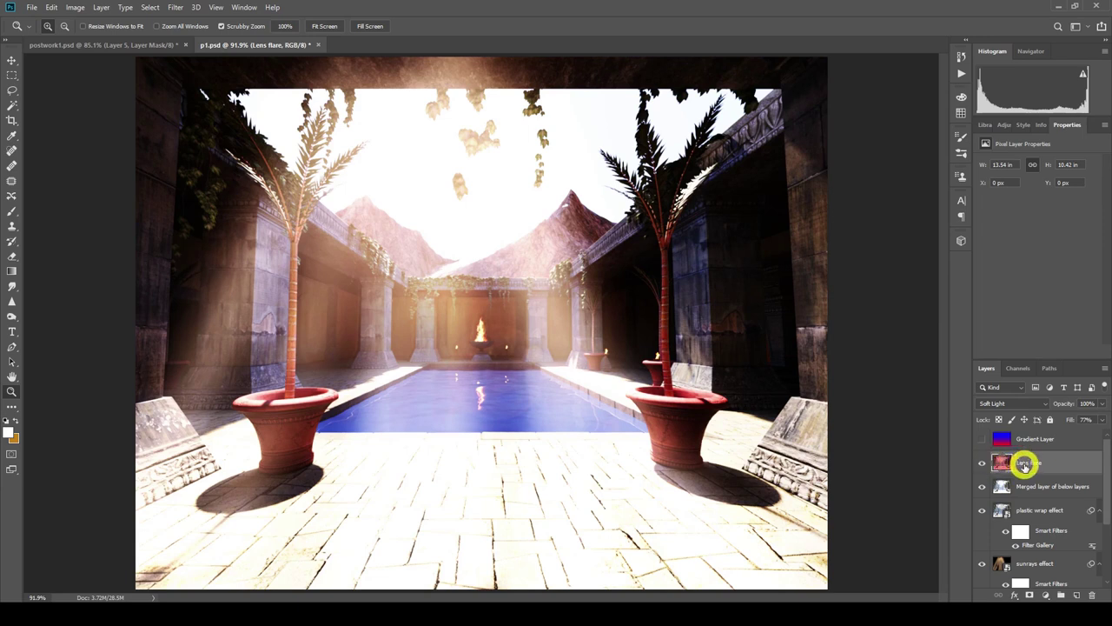
# Inspect the Curves adjustment on the Lens flare layer, leaving the curve at its default.
pyautogui.click(76, 8)
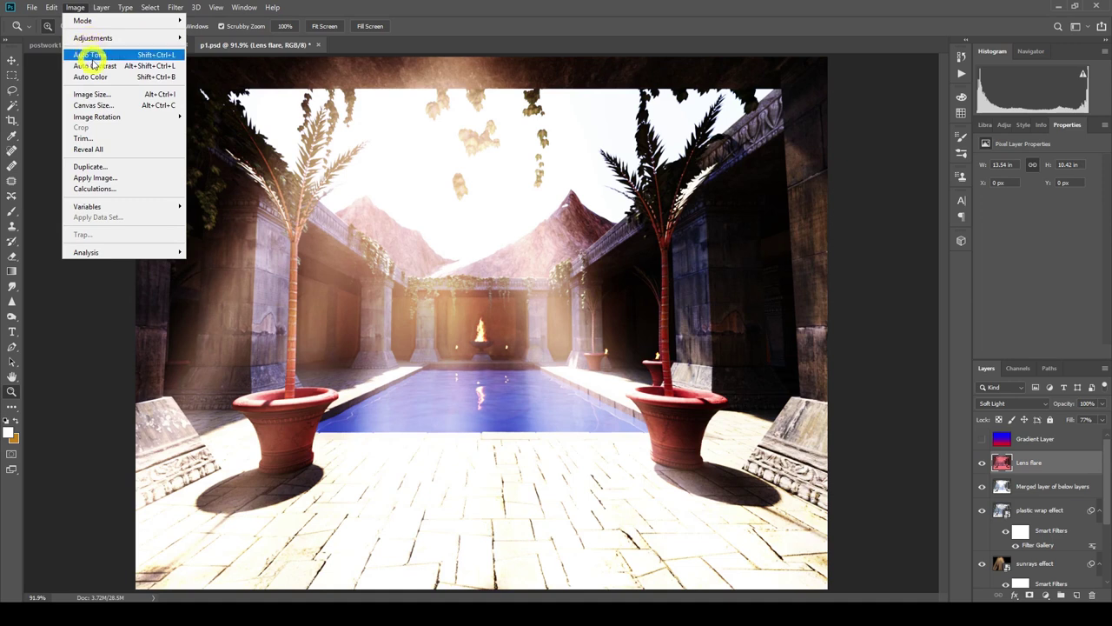
pyautogui.click(101, 7)
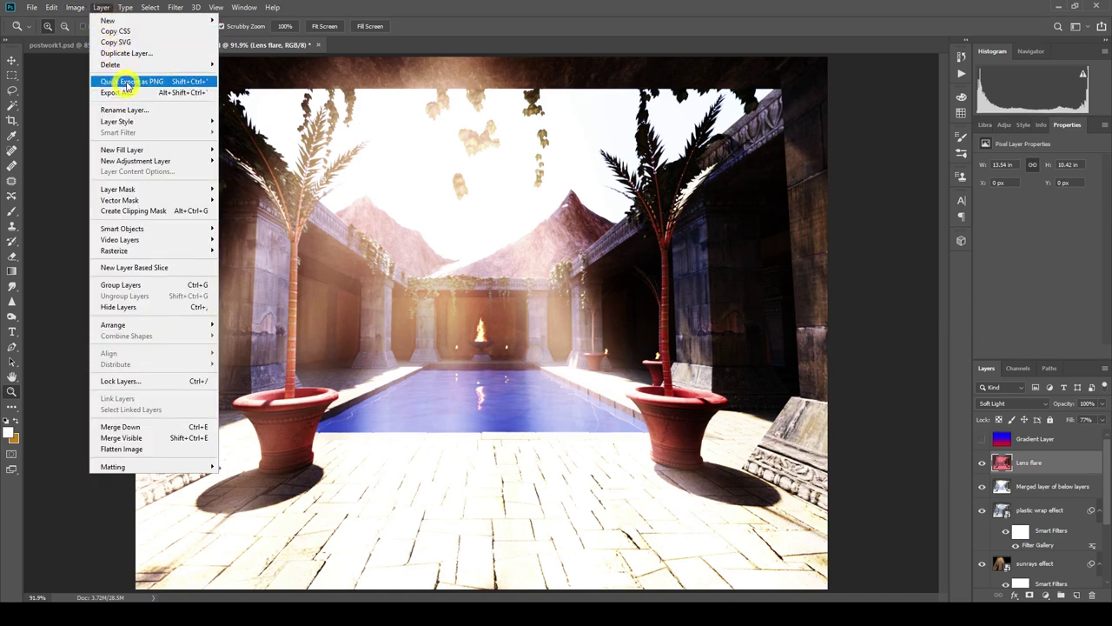
pyautogui.moveTo(82, 12)
pyautogui.moveTo(142, 35)
pyautogui.click(248, 71)
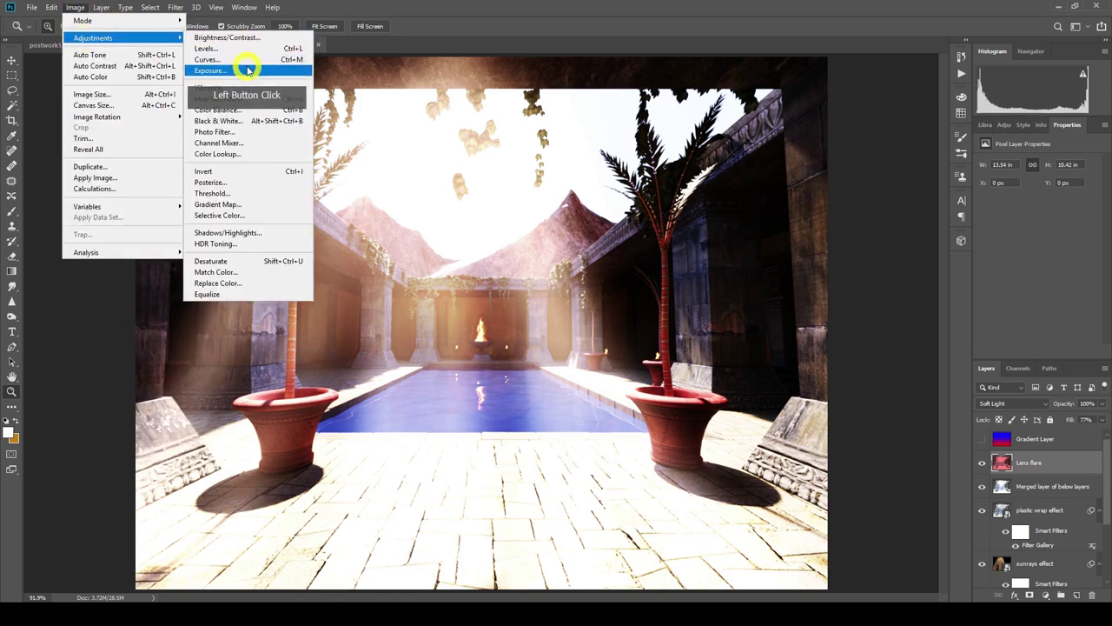
pyautogui.click(620, 253)
pyautogui.click(464, 157)
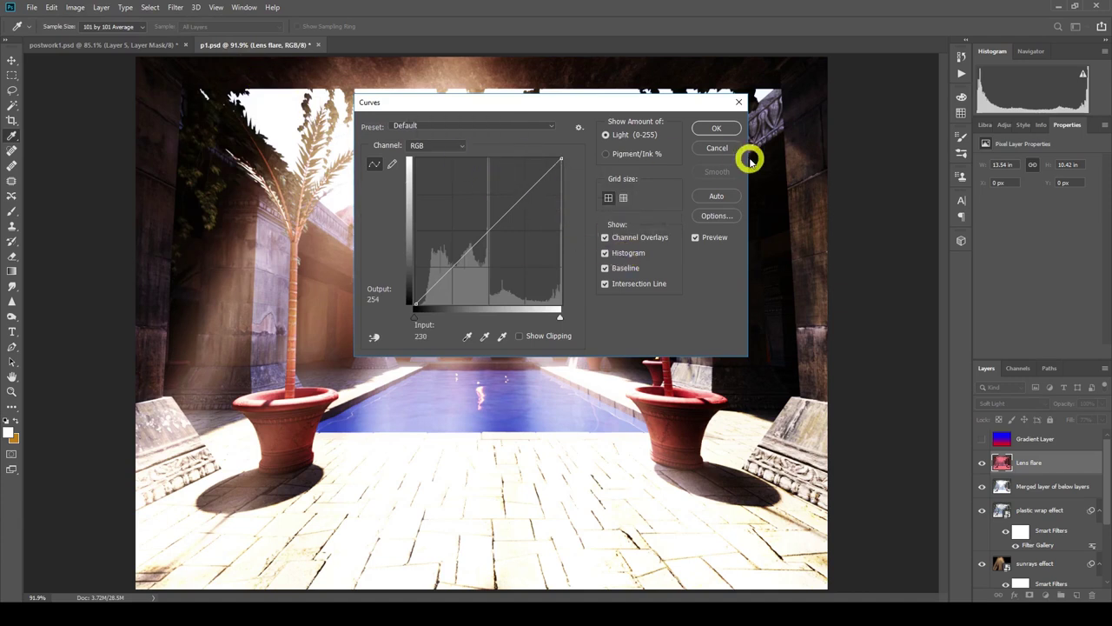
pyautogui.click(716, 129)
pyautogui.press('z')
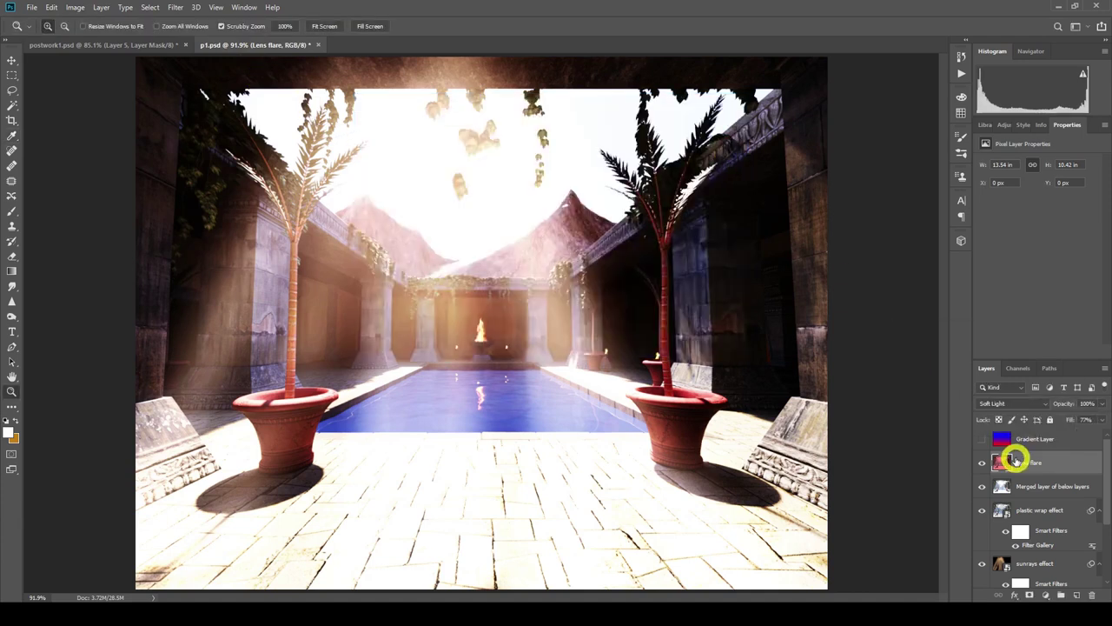
# Select the Gradient Layer above the lens flare and make it visible.
pyautogui.scroll(-1, 1015, 495)
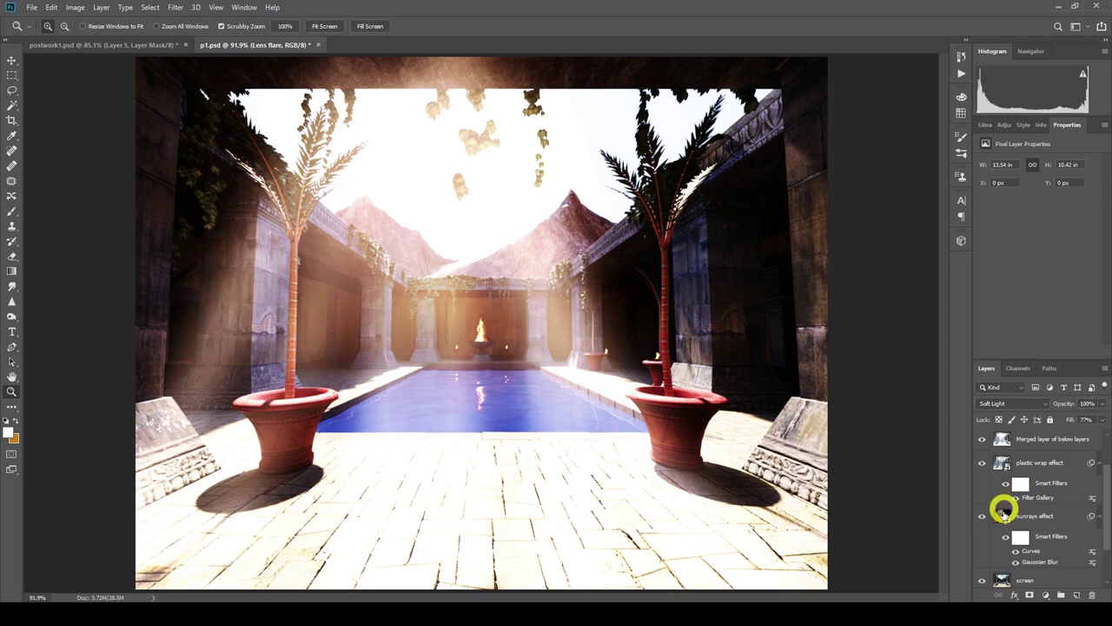
pyautogui.scroll(1, 1017, 496)
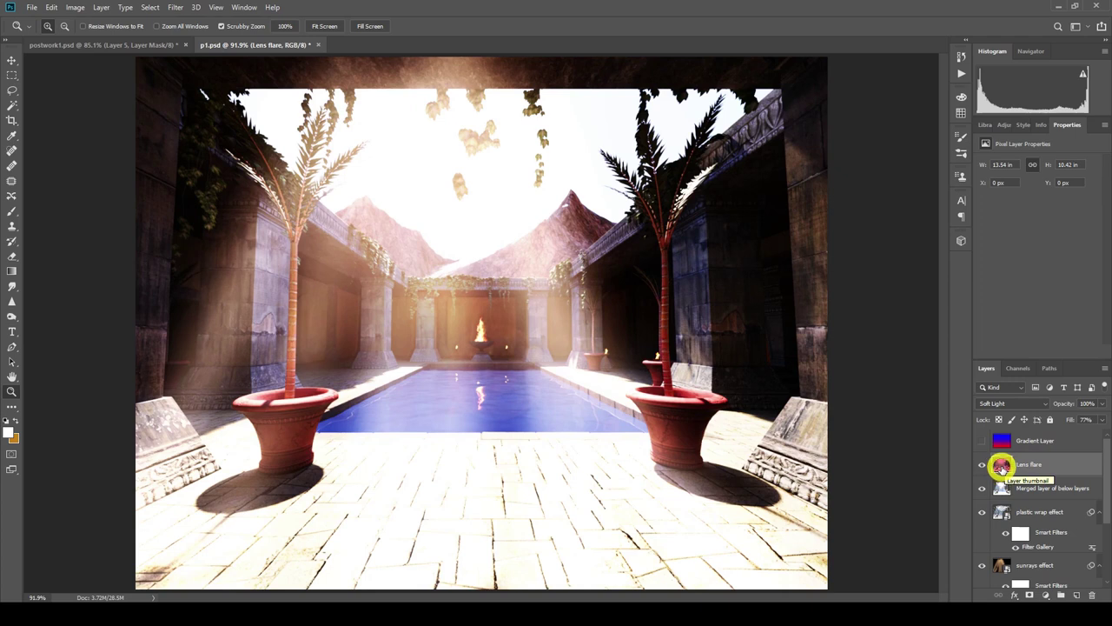
pyautogui.moveTo(1105, 469); pyautogui.dragTo(1036, 444)
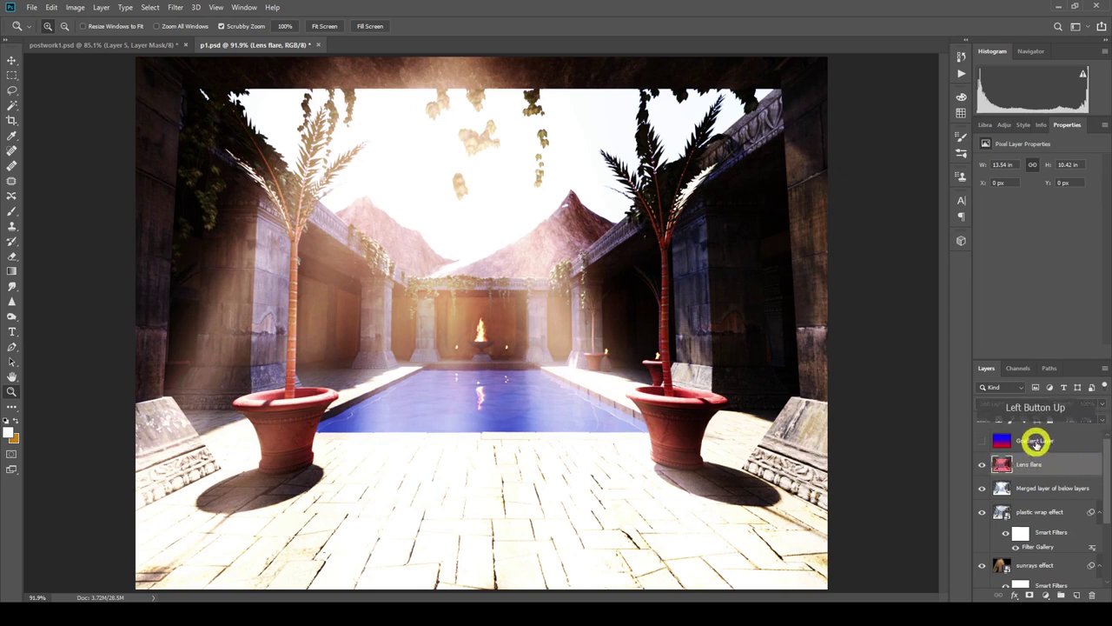
pyautogui.click(1035, 443)
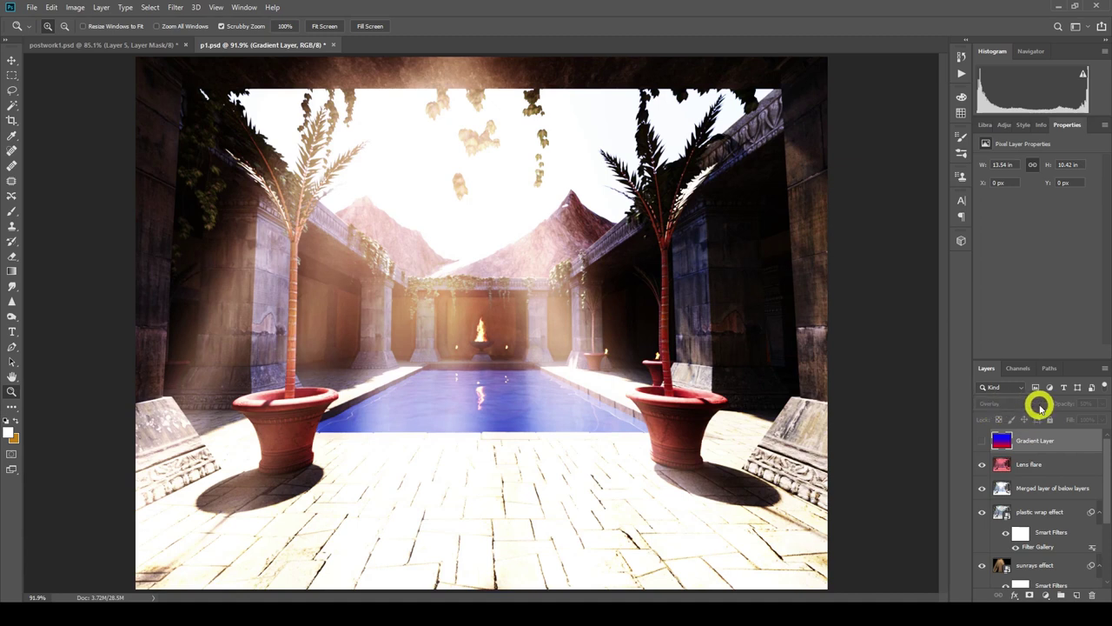
pyautogui.click(981, 445)
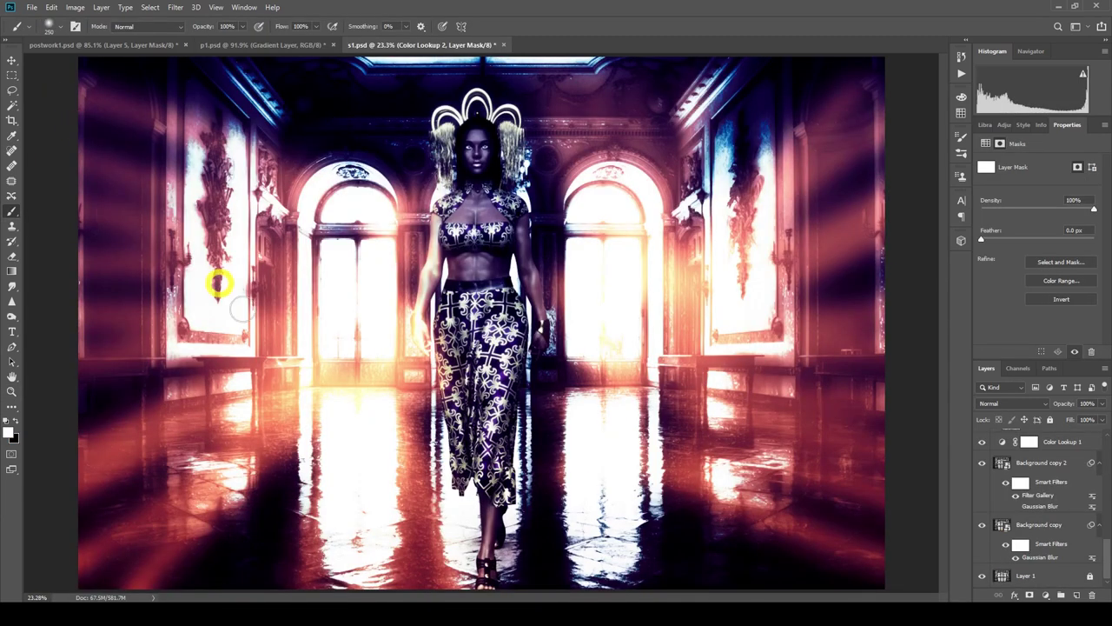
pyautogui.click(193, 151)
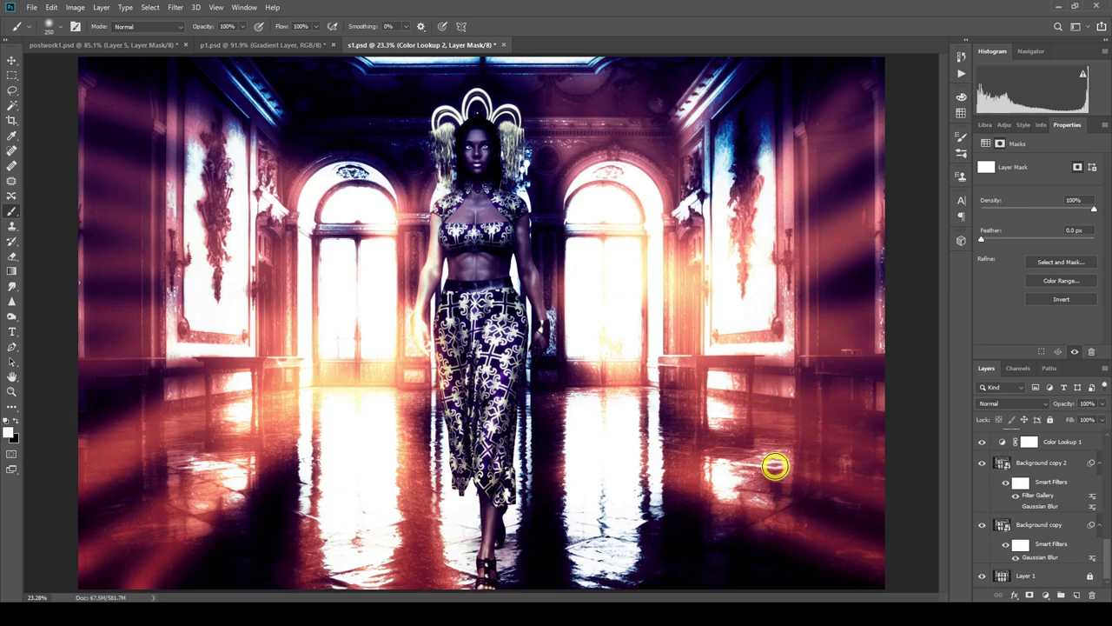
pyautogui.click(775, 466)
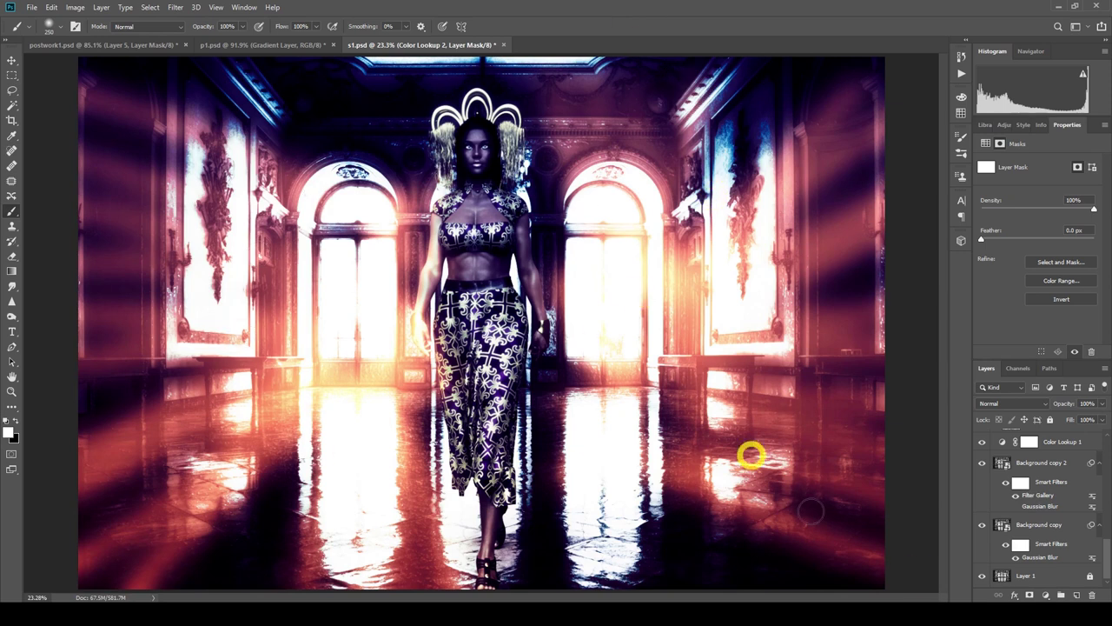
# Hide every layer of s1.psd except Layer 1, and make the Background copy layer visible.
pyautogui.keyDown('alt'); pyautogui.click(981, 575); pyautogui.keyUp('alt')
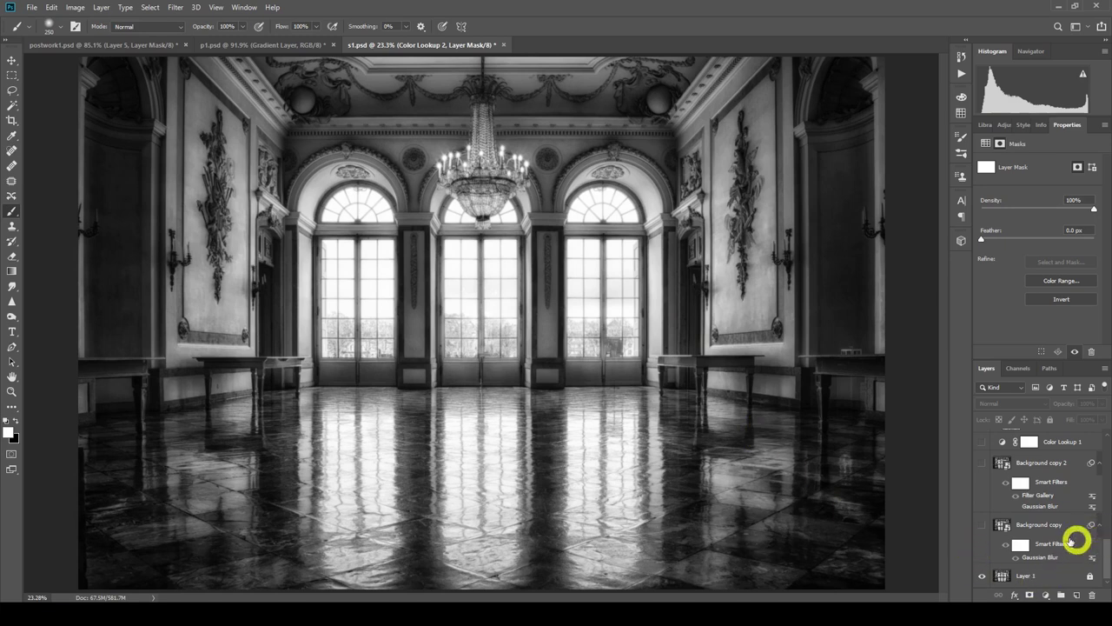
pyautogui.click(981, 524)
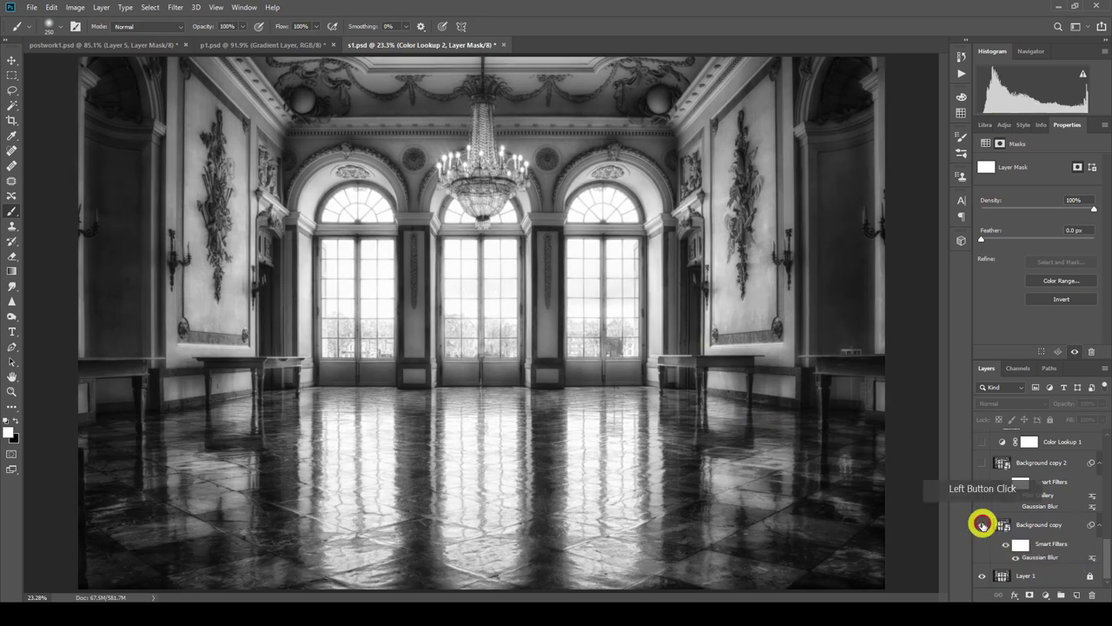
# Review the radius of the Gaussian Blur smart filter on Background copy and keep it as it is.
pyautogui.doubleClick(1012, 557)
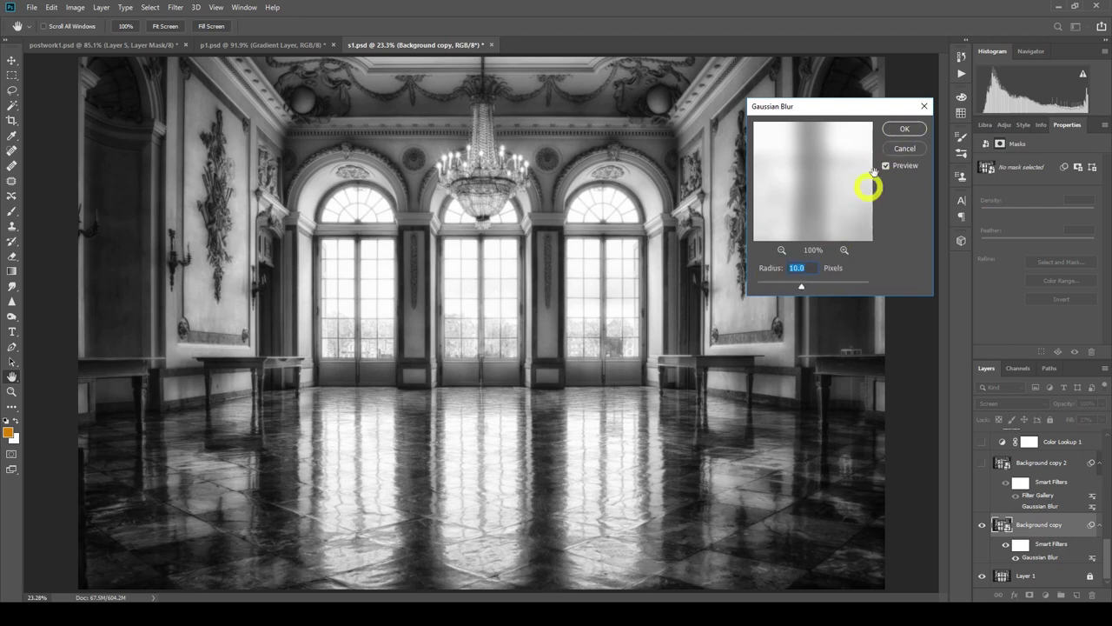
pyautogui.click(904, 128)
pyautogui.press('b')
pyautogui.click(561, 189)
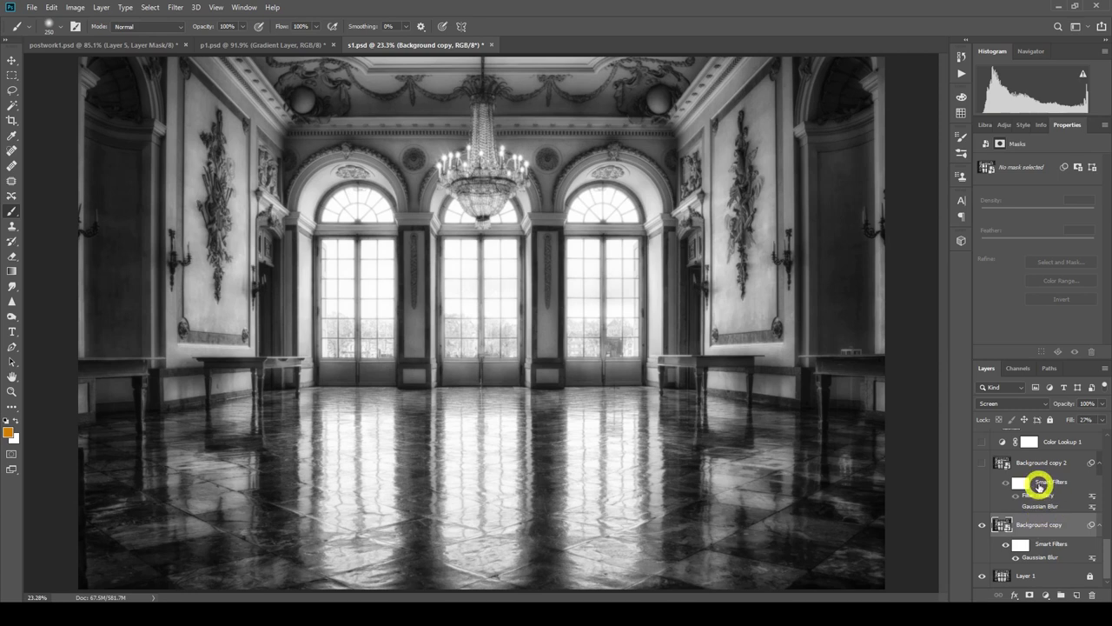
# Make Background copy 2 visible and review the Dry Brush and Plastic Wrap effects in its Filter Gallery smart filter.
pyautogui.click(982, 462)
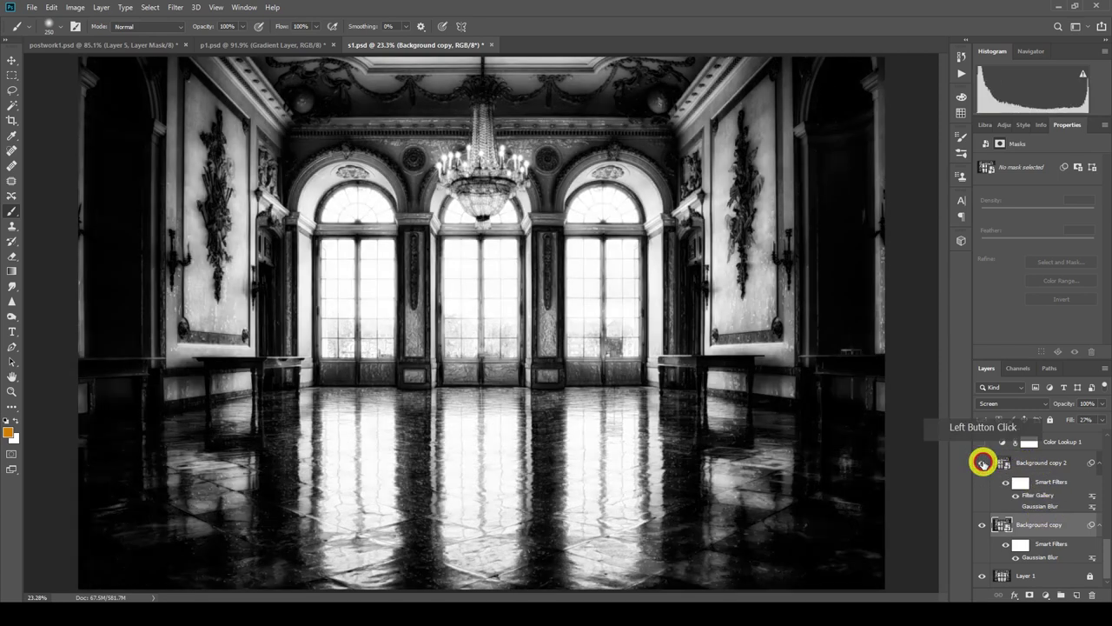
pyautogui.doubleClick(1039, 495)
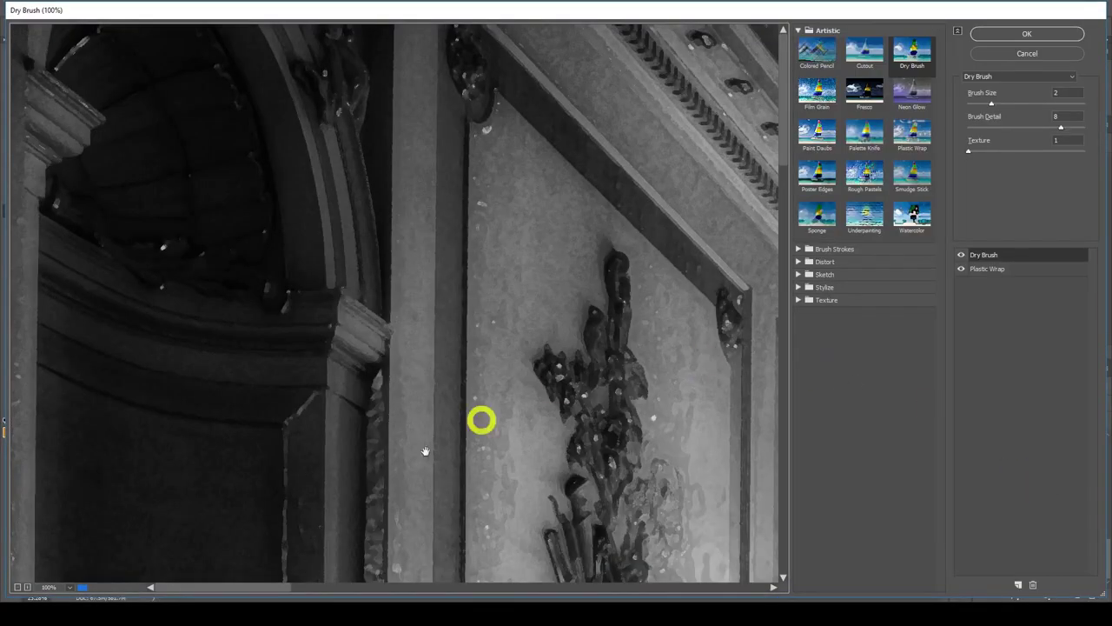
pyautogui.click(17, 586)
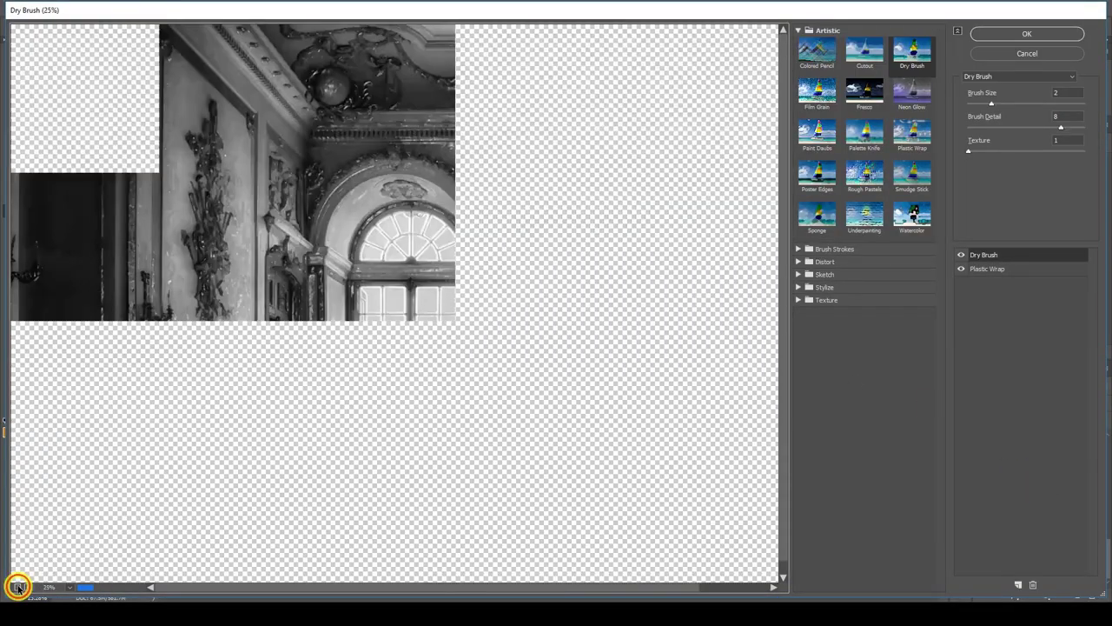
pyautogui.click(17, 587)
pyautogui.click(27, 587)
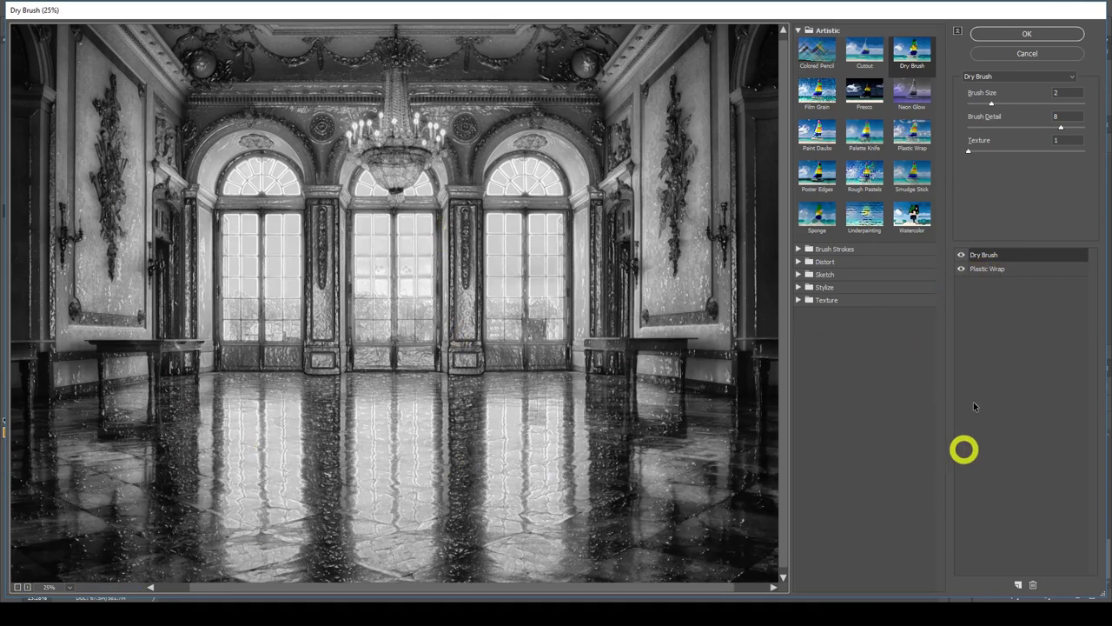
pyautogui.click(1027, 33)
pyautogui.click(999, 496)
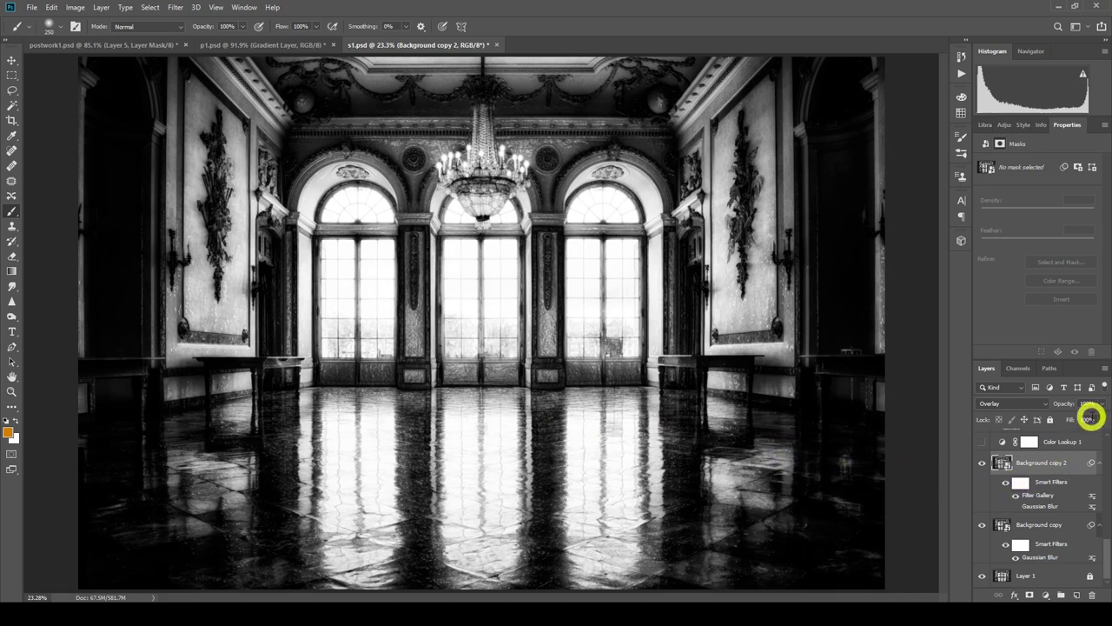
# Make the Color Lookup 1 adjustment layer visible and select it to show its 3DLUT settings.
pyautogui.moveTo(1103, 536); pyautogui.dragTo(1067, 517)
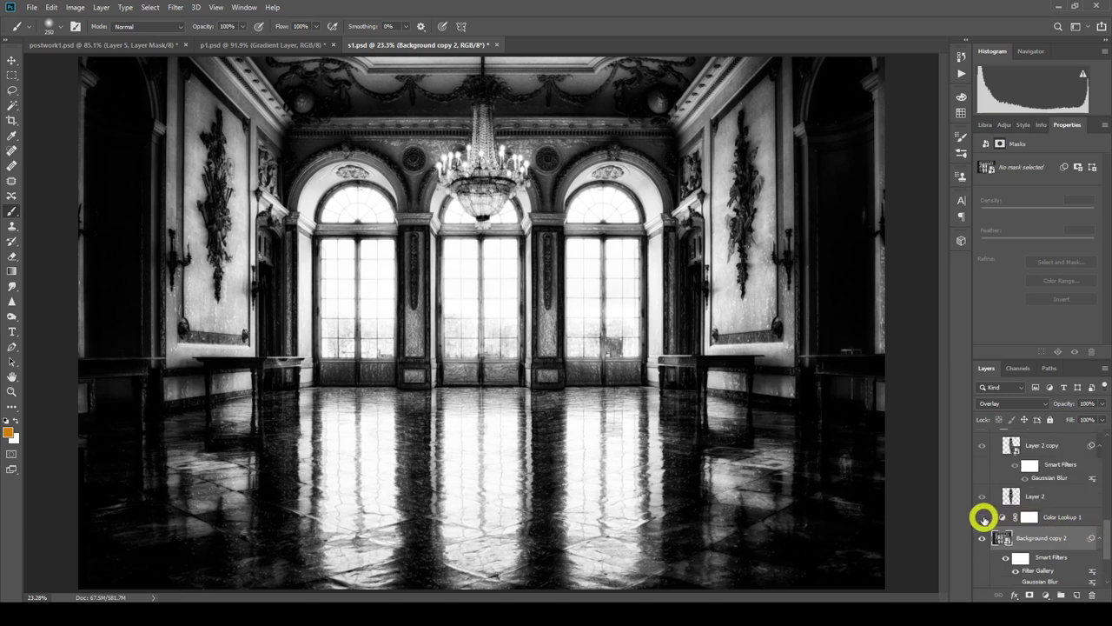
pyautogui.click(984, 518)
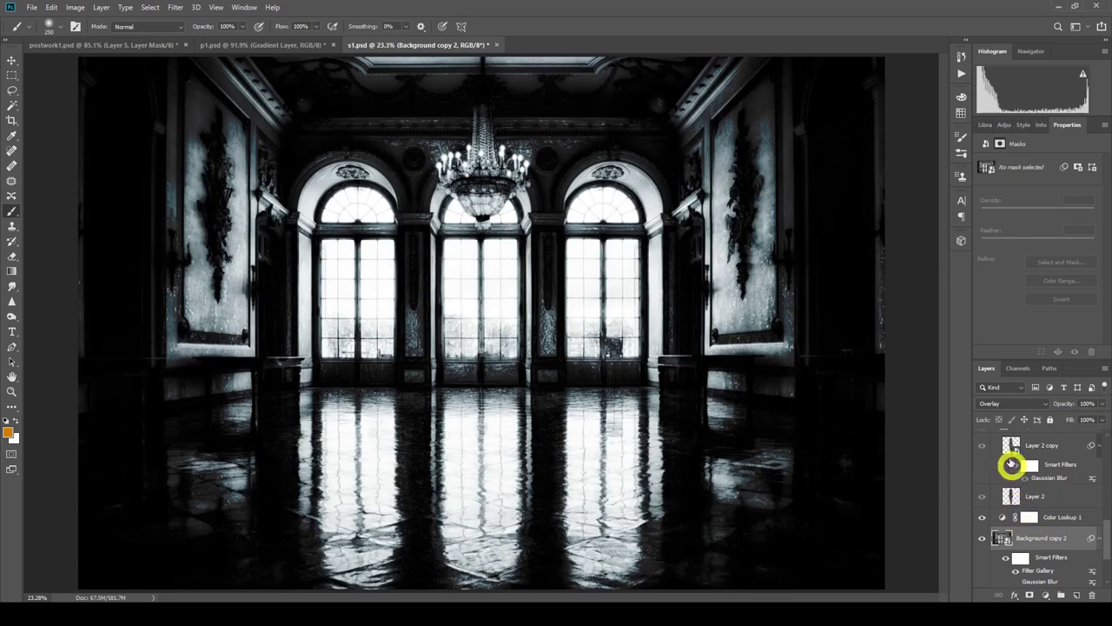
pyautogui.click(1045, 518)
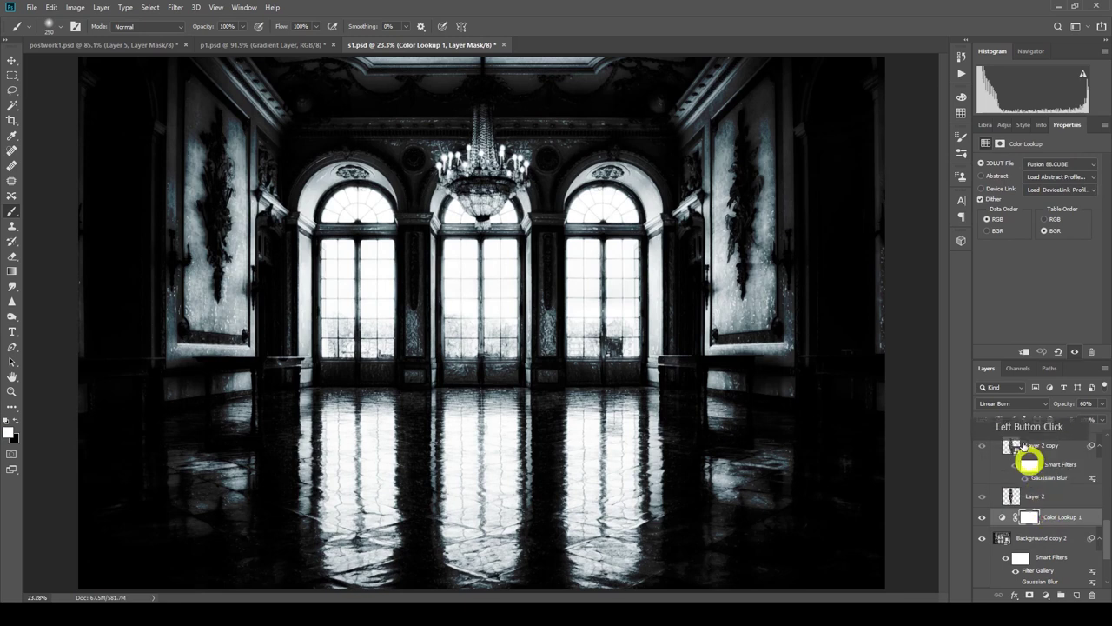
pyautogui.click(1004, 518)
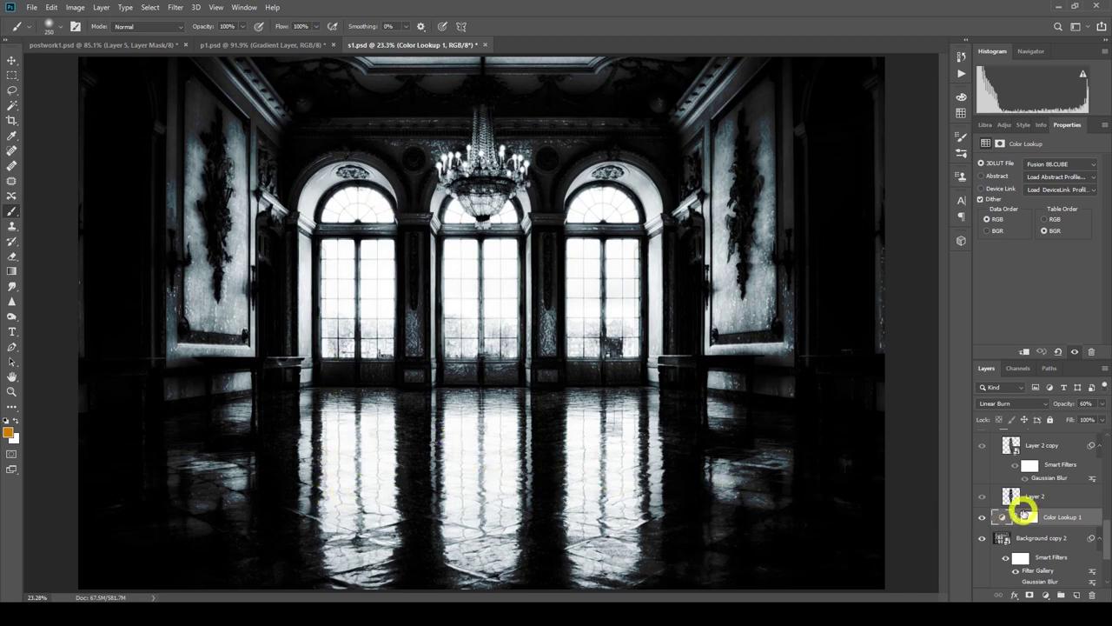
# Preview the walking figure by making Layer 2 in Group 1 visible, and hide the group again.
pyautogui.moveTo(1106, 542); pyautogui.dragTo(1085, 519)
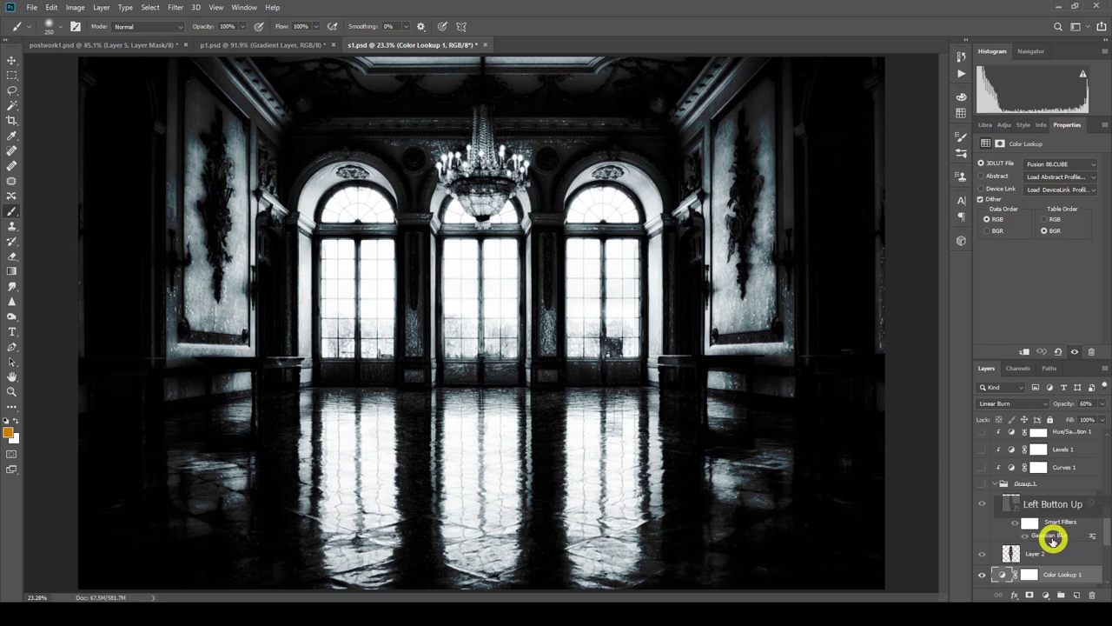
pyautogui.click(982, 552)
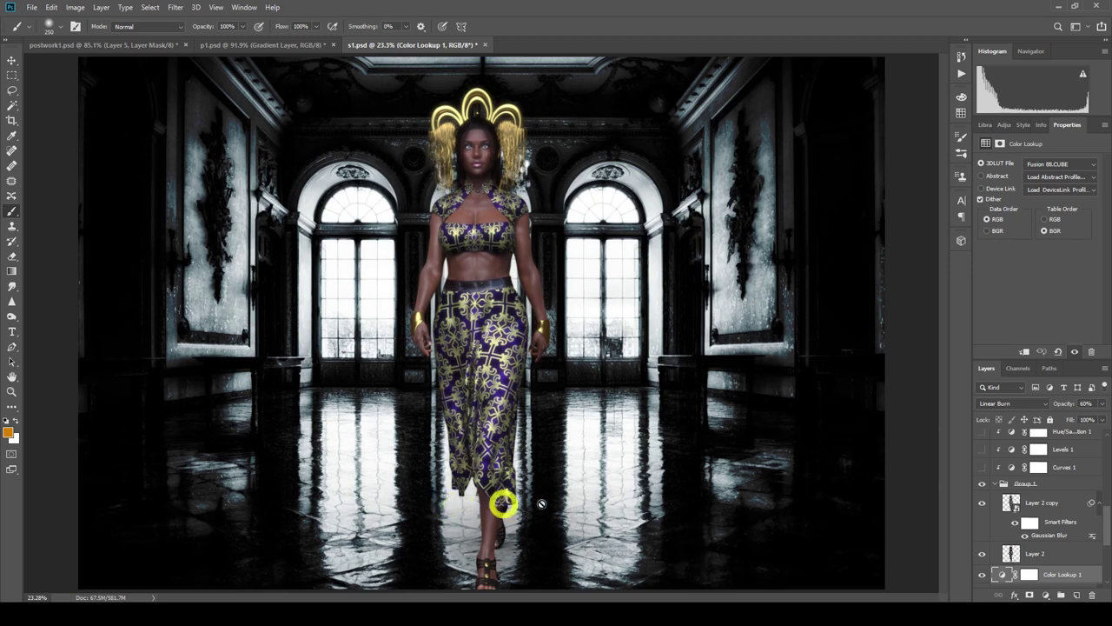
pyautogui.click(981, 483)
# Select Layer 4, the light ray smart object, and make it visible.
pyautogui.moveTo(1102, 522); pyautogui.dragTo(1100, 490)
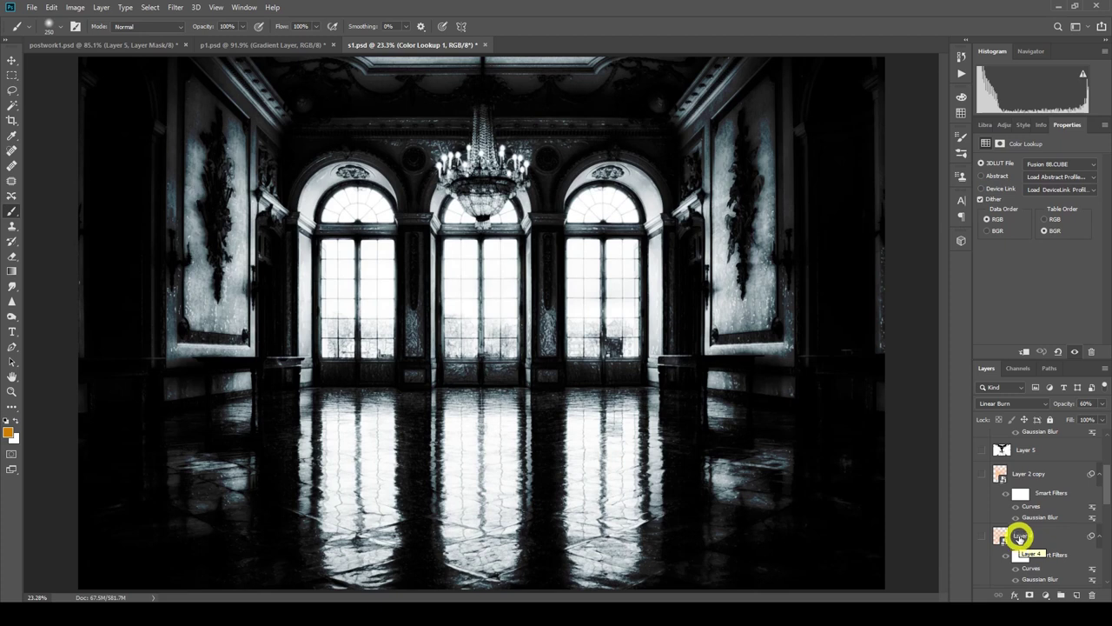
pyautogui.click(1019, 536)
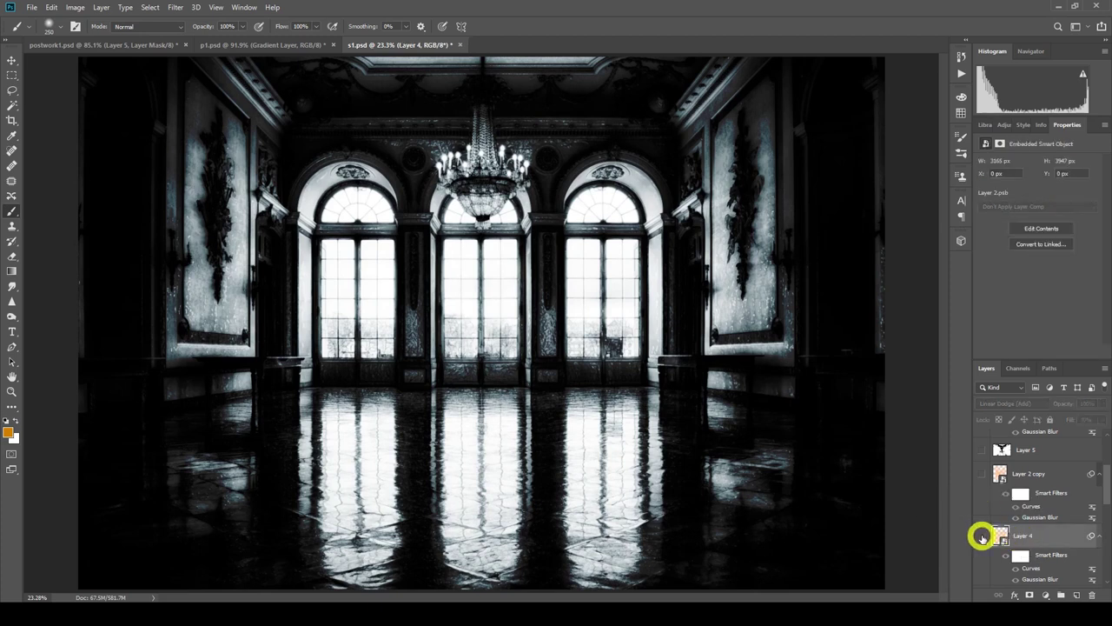
pyautogui.click(981, 536)
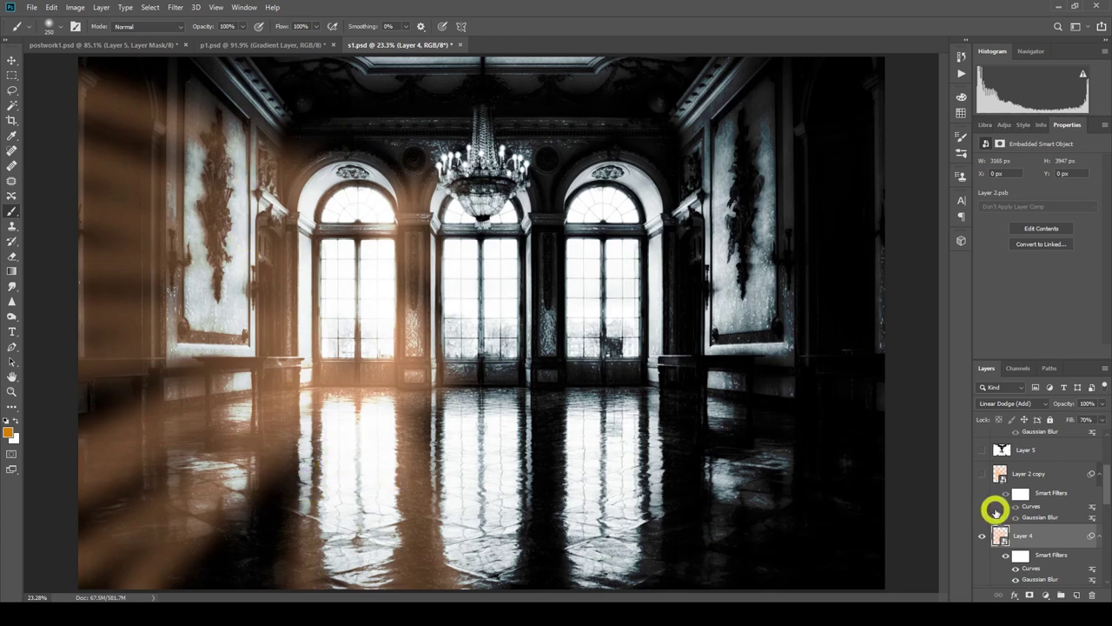
# Review the Gaussian Blur and Curves smart filter settings on Layer 4 without changing them.
pyautogui.doubleClick(1034, 579)
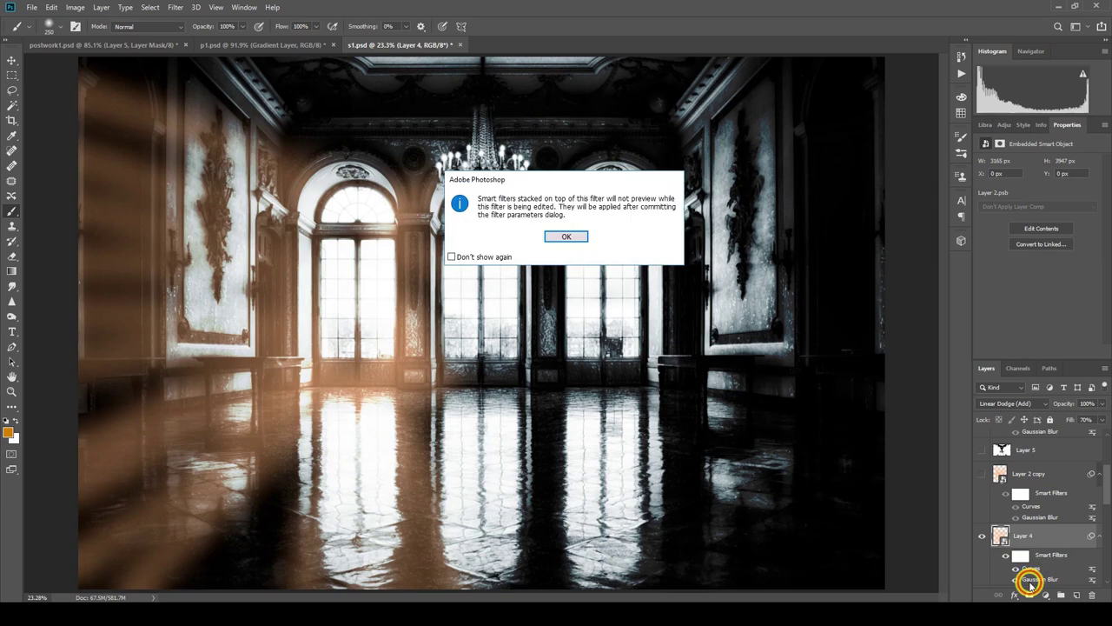
pyautogui.click(566, 238)
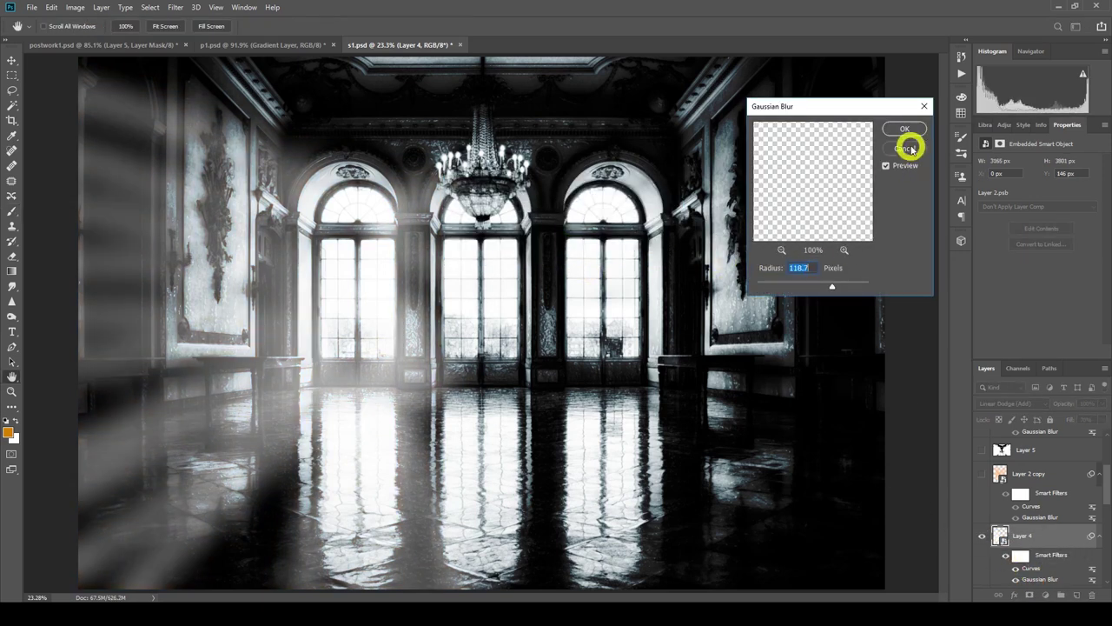
pyautogui.click(908, 149)
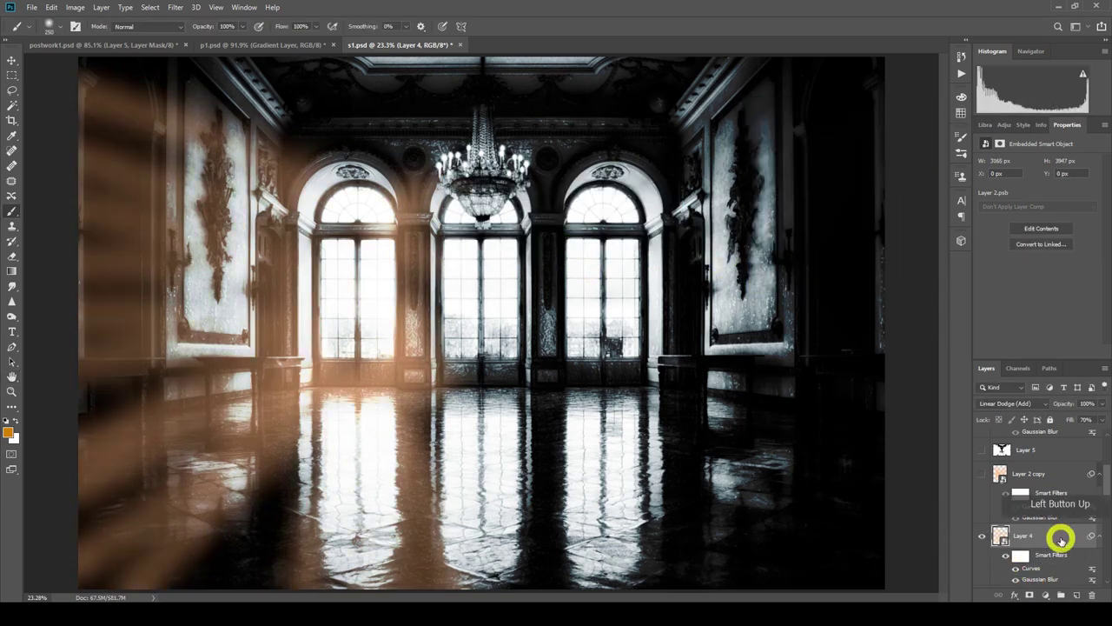
pyautogui.doubleClick(1028, 569)
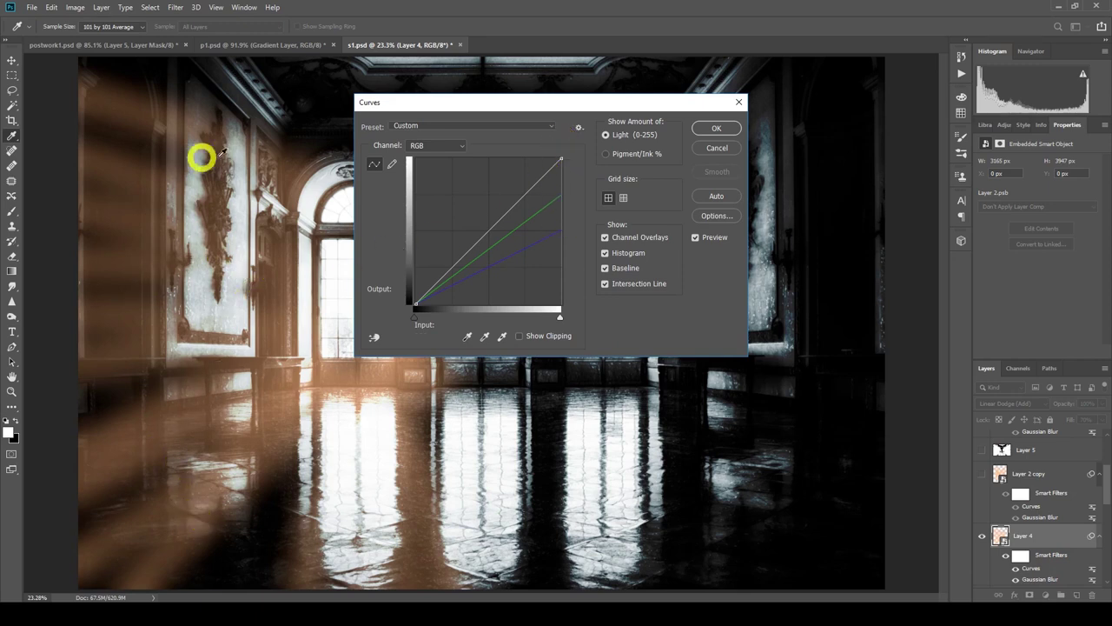
pyautogui.click(727, 148)
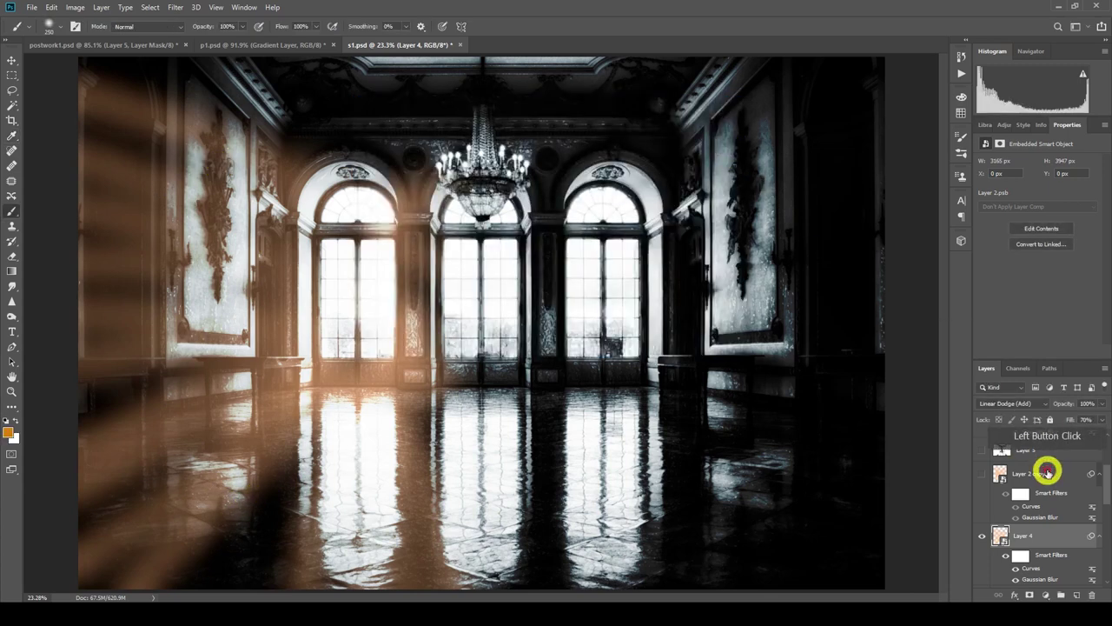
# Select Layer 2 copy, the second light ray smart object, and make it visible above Layer 4.
pyautogui.click(1021, 475)
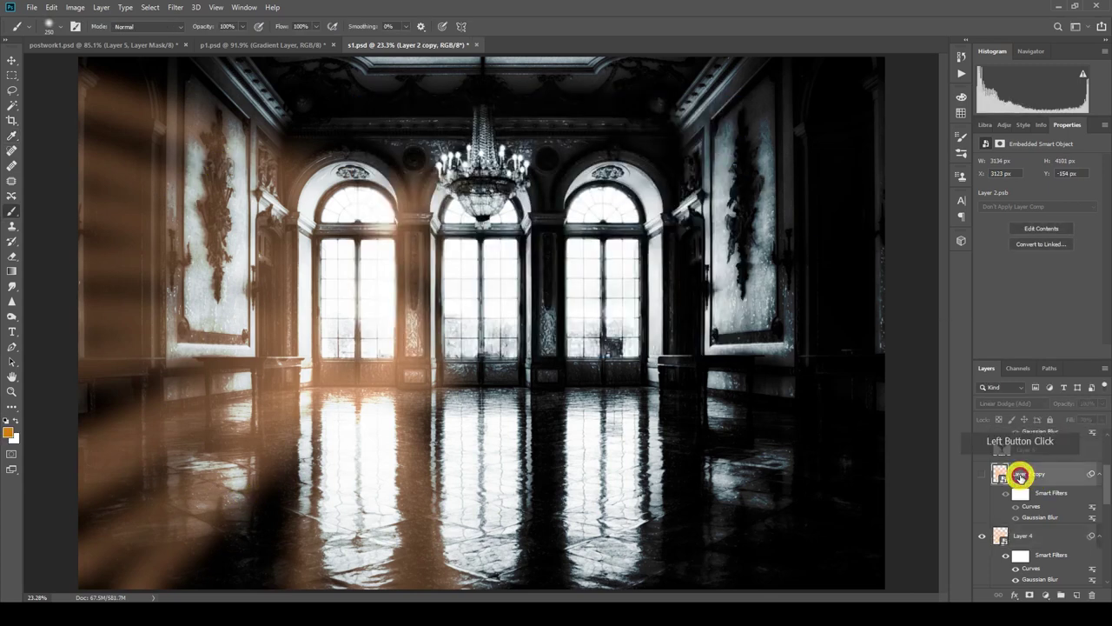
pyautogui.click(1019, 538)
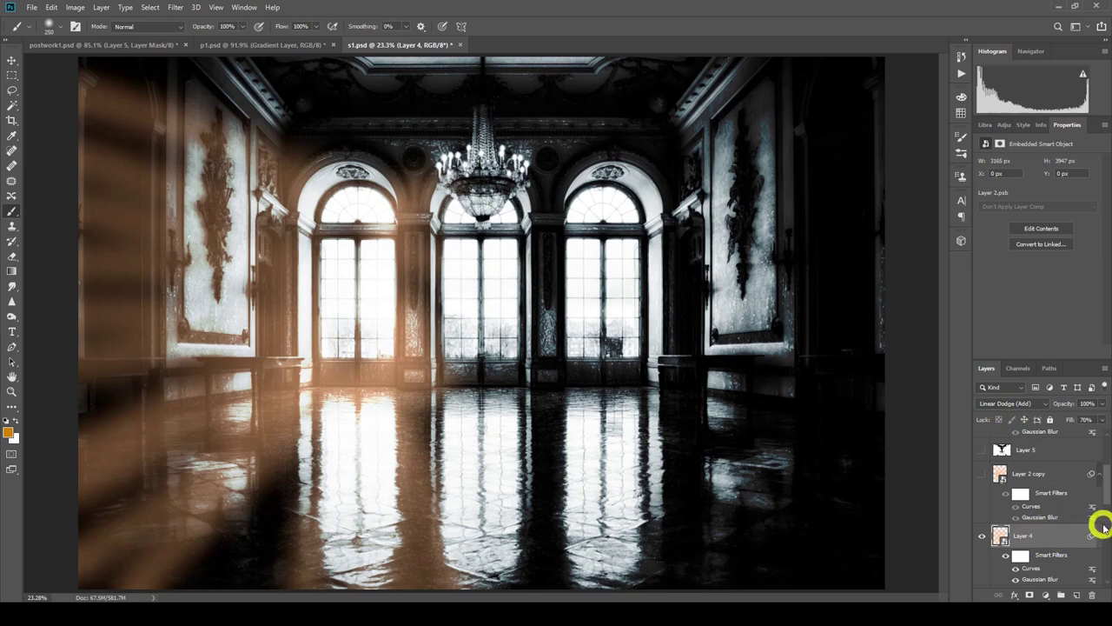
pyautogui.moveTo(1107, 492); pyautogui.dragTo(1101, 484)
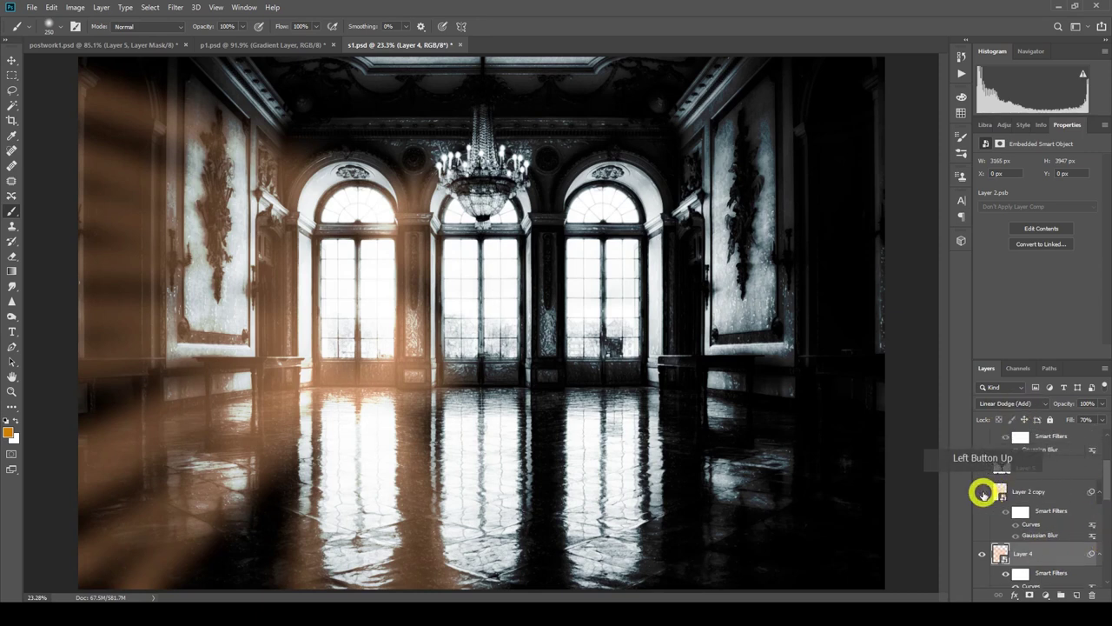
pyautogui.click(1012, 493)
pyautogui.click(982, 492)
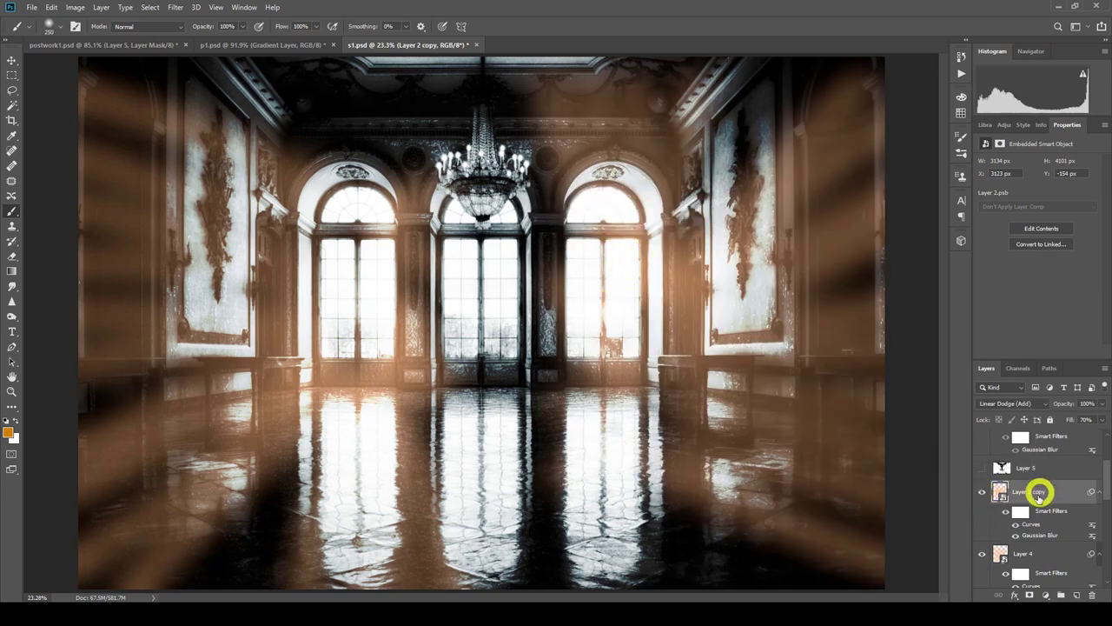
pyautogui.moveTo(1022, 552); pyautogui.dragTo(1029, 476)
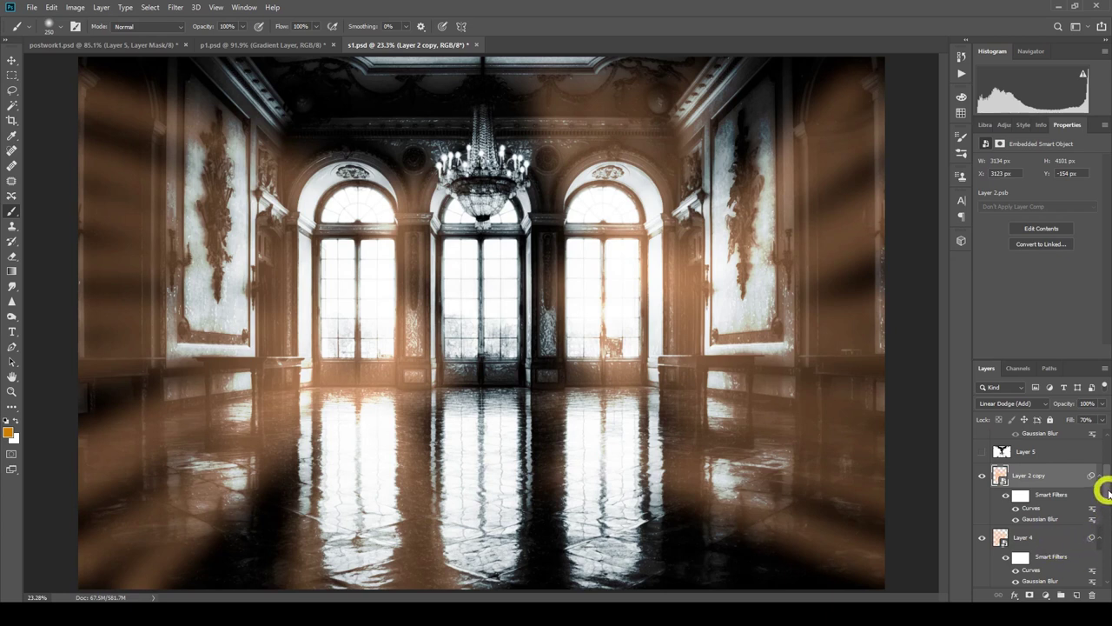
# Select Layer 5, the Color Dodge layer above the light rays, and make it visible.
pyautogui.scroll(2, 1105, 492)
pyautogui.click(1023, 505)
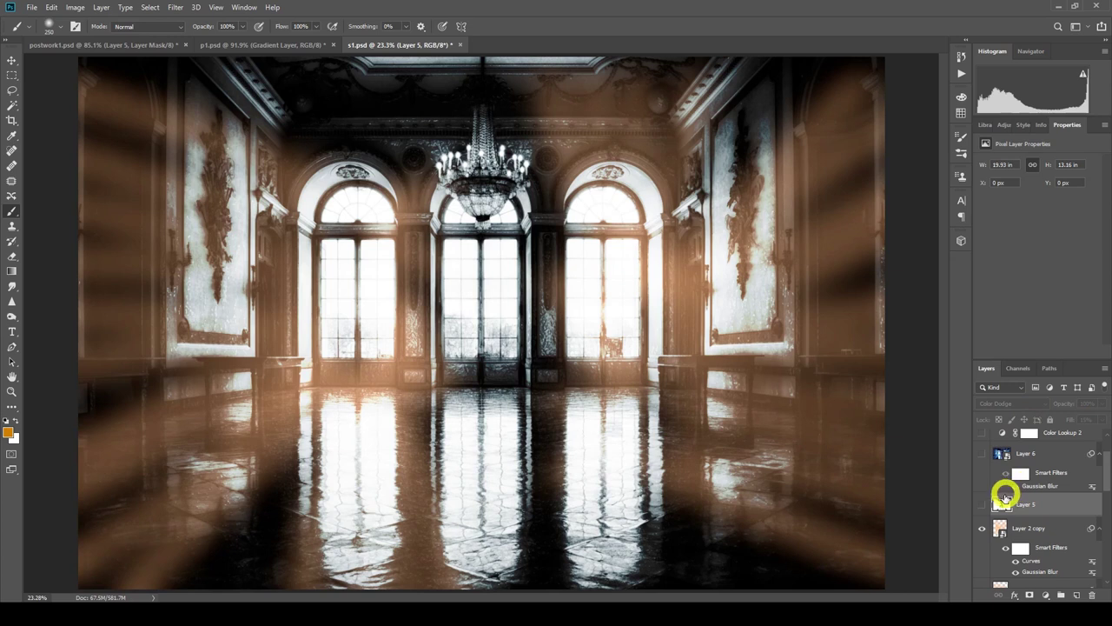
pyautogui.click(981, 504)
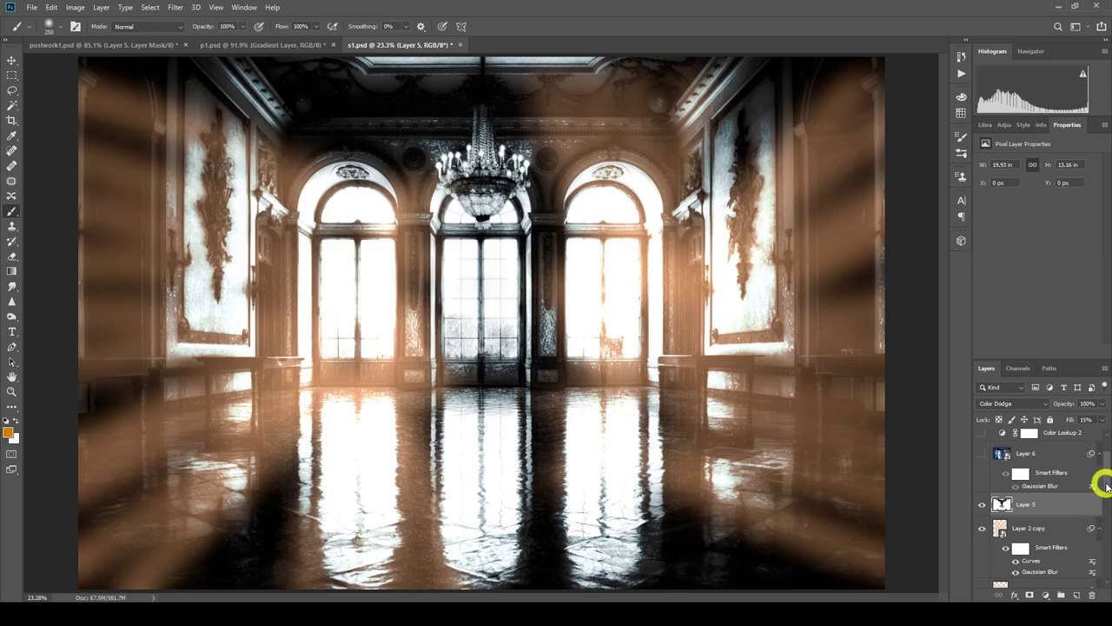
pyautogui.click(983, 503)
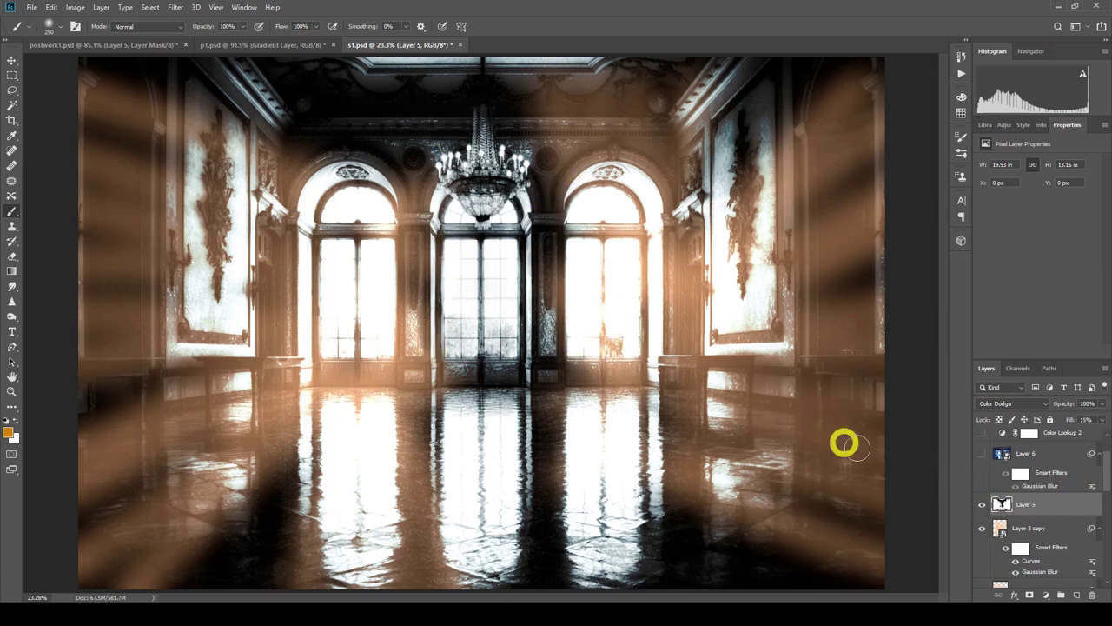
# Make the Layer 6 smart object visible and review its Gaussian Blur smart filter without changing the radius.
pyautogui.scroll(1, 1013, 504)
pyautogui.click(1018, 497)
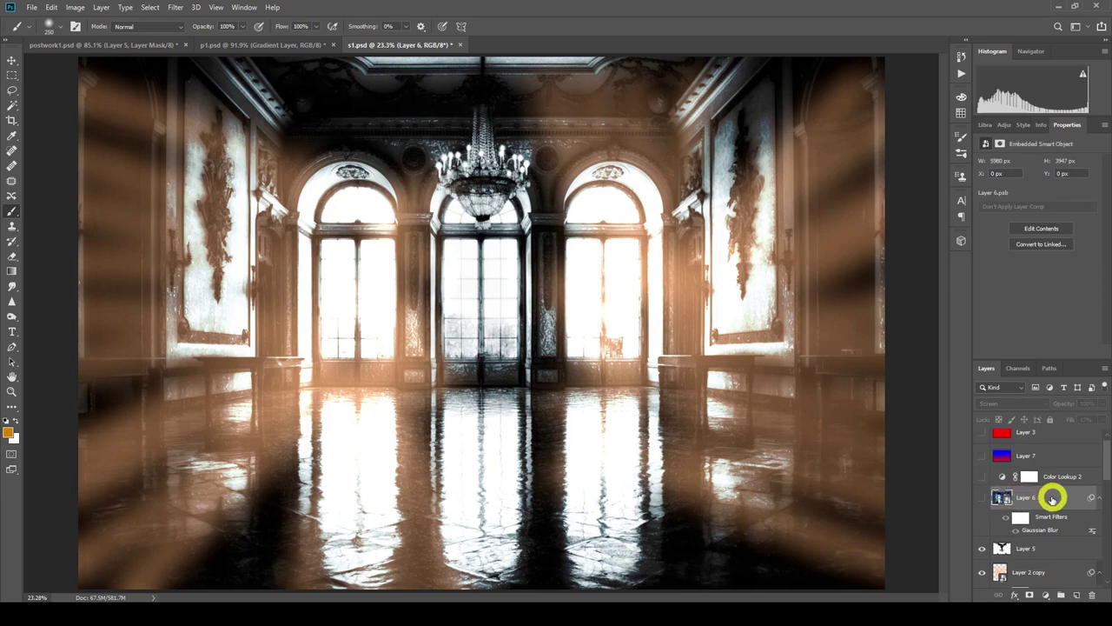
pyautogui.click(981, 499)
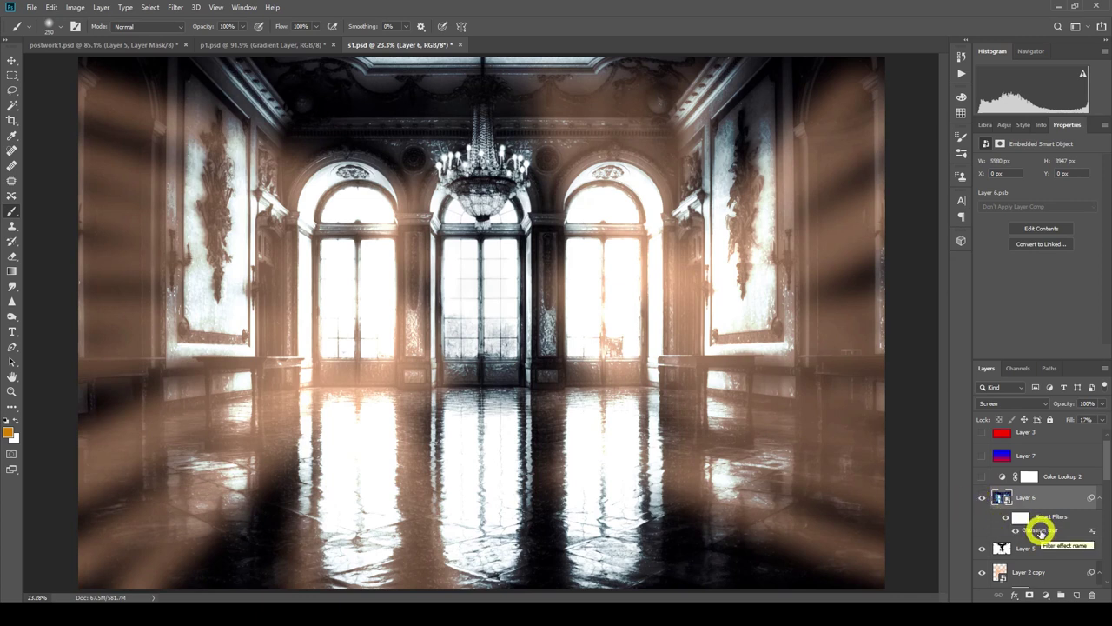
pyautogui.doubleClick(1042, 532)
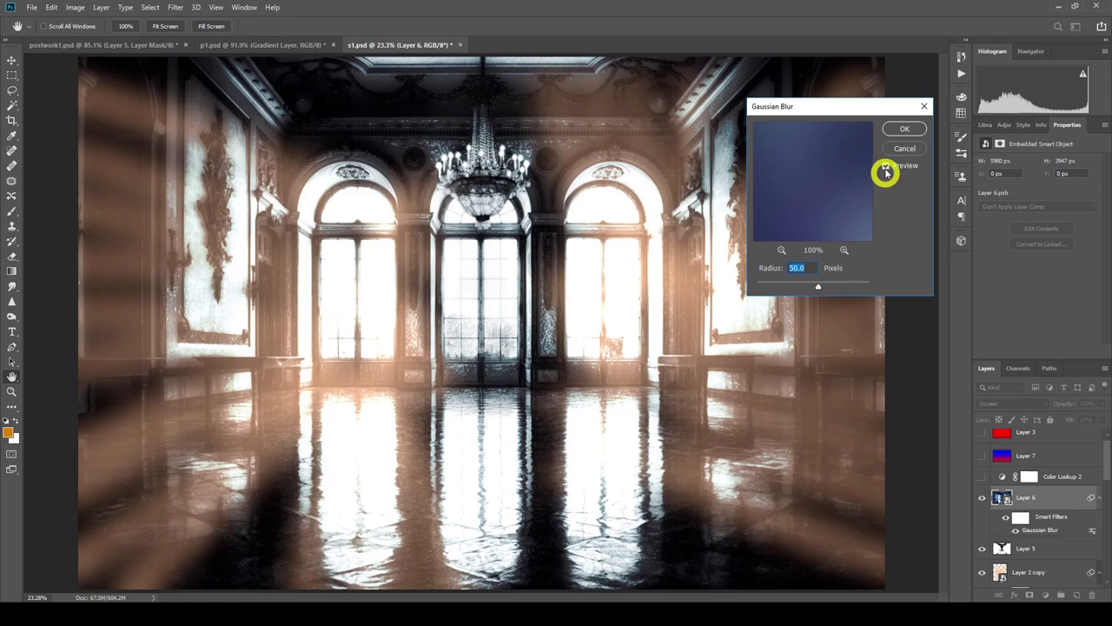
pyautogui.click(905, 129)
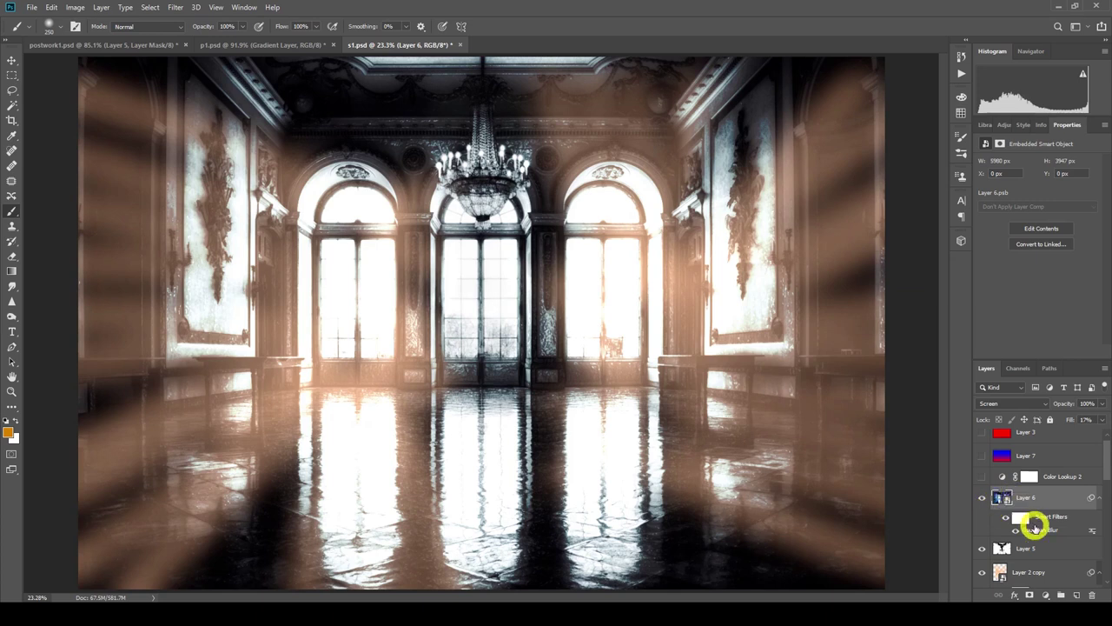
# Try a Curves adjustment on Layer 6, lowering the red channel's highlights to output 128 and the green channel's to 192, and cancel it.
pyautogui.click(75, 7)
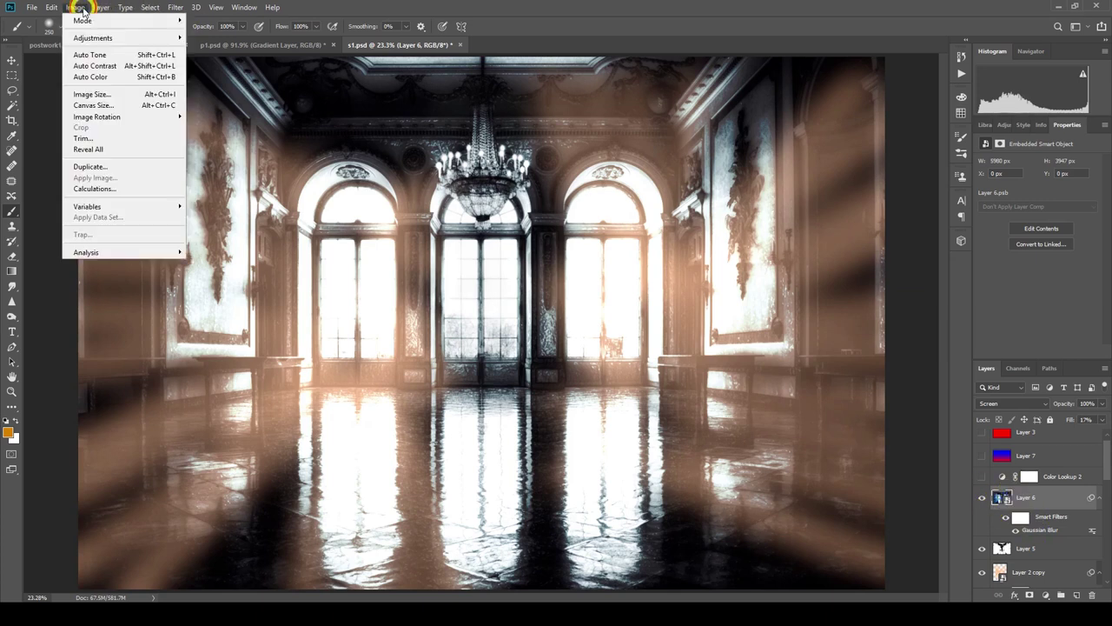
pyautogui.click(218, 55)
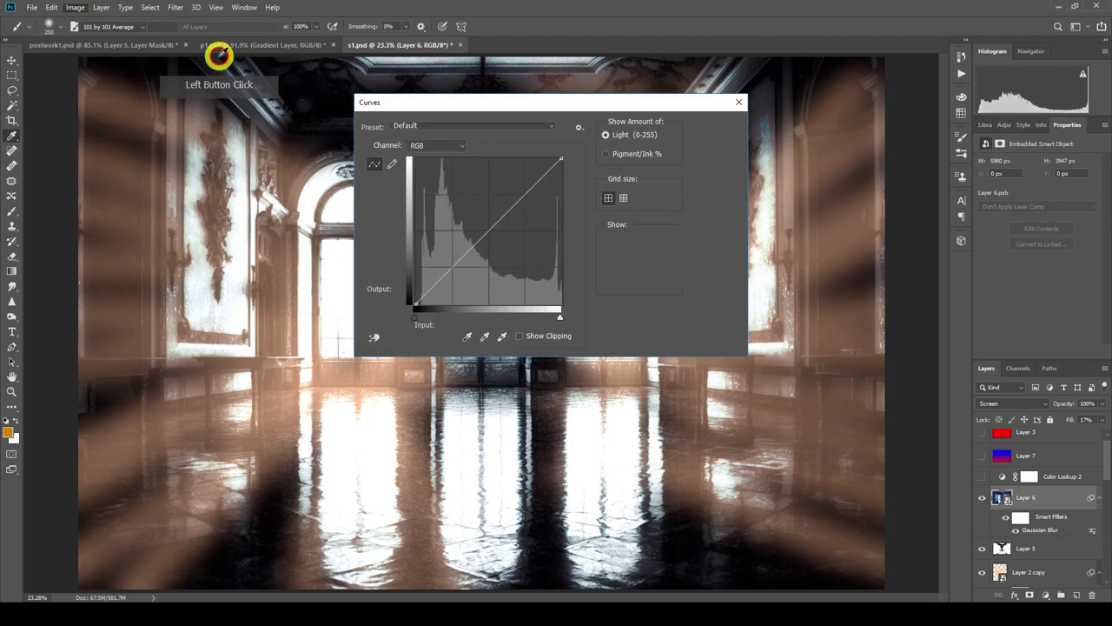
pyautogui.click(510, 170)
pyautogui.click(437, 145)
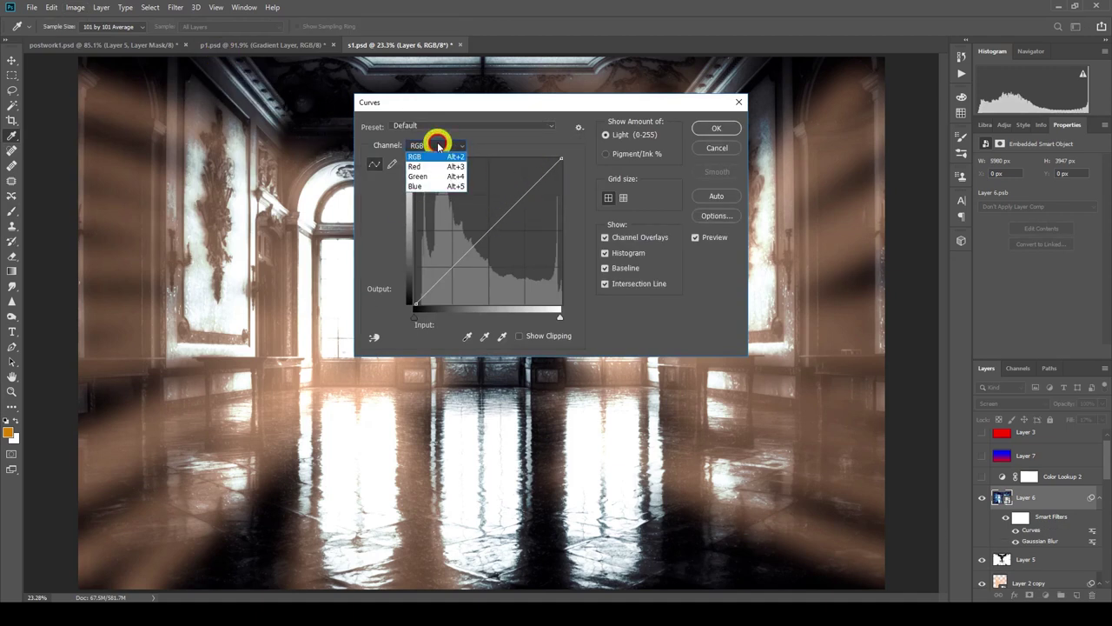
pyautogui.click(437, 166)
pyautogui.moveTo(561, 159); pyautogui.dragTo(565, 232)
pyautogui.click(454, 145)
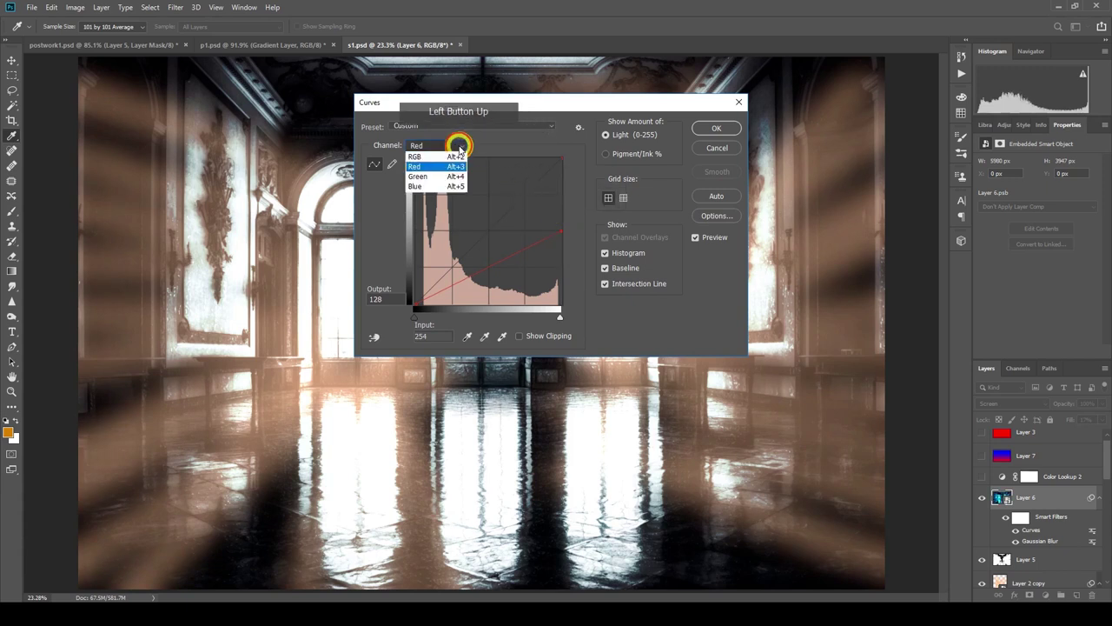
pyautogui.click(451, 177)
pyautogui.moveTo(560, 161); pyautogui.dragTo(566, 199)
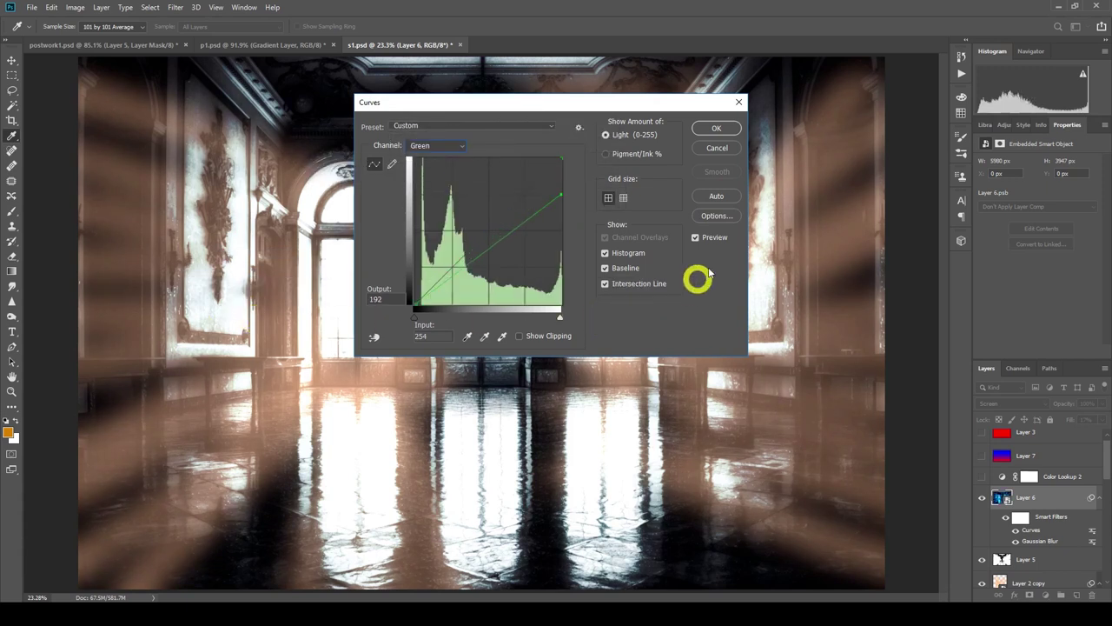
pyautogui.click(725, 151)
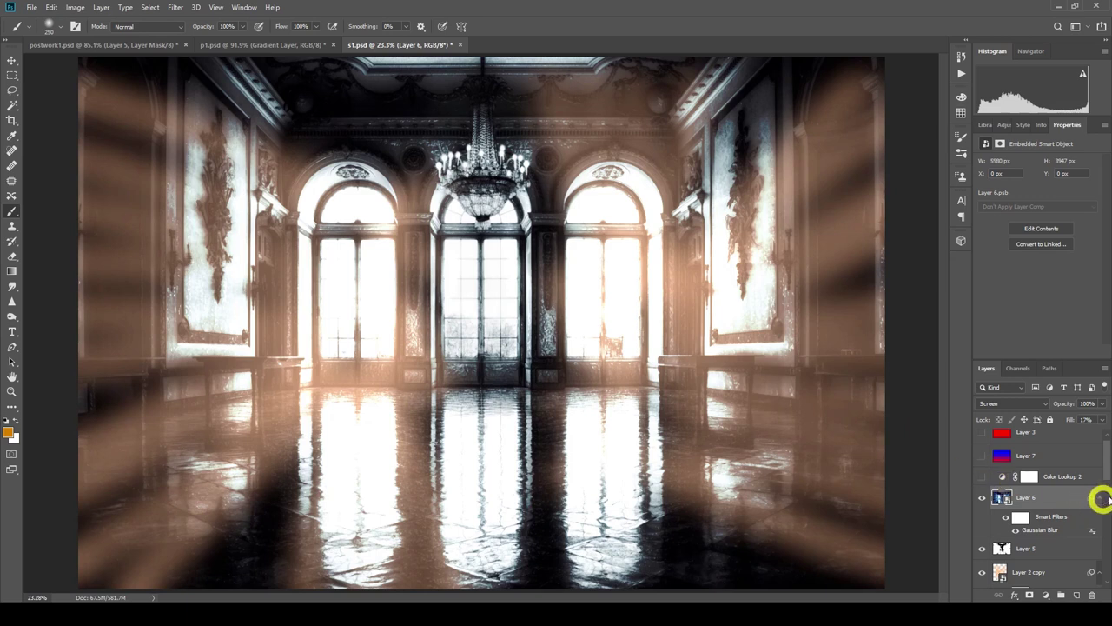
# Make the Color Lookup 2 adjustment layer visible and show its 3DLUT settings.
pyautogui.moveTo(1106, 466); pyautogui.dragTo(1100, 459)
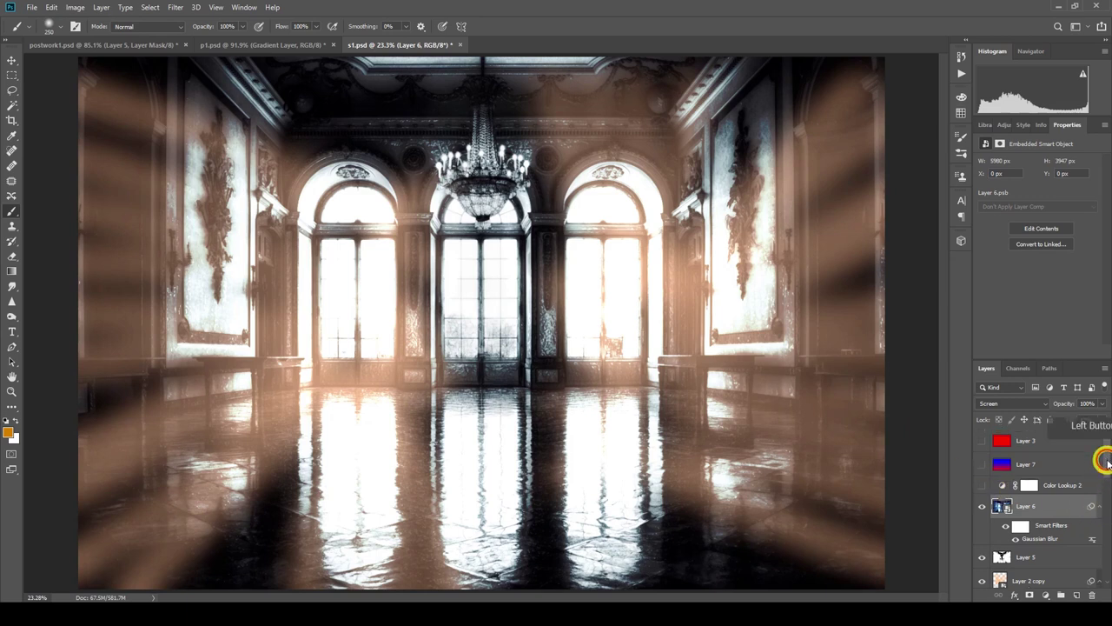
pyautogui.click(980, 485)
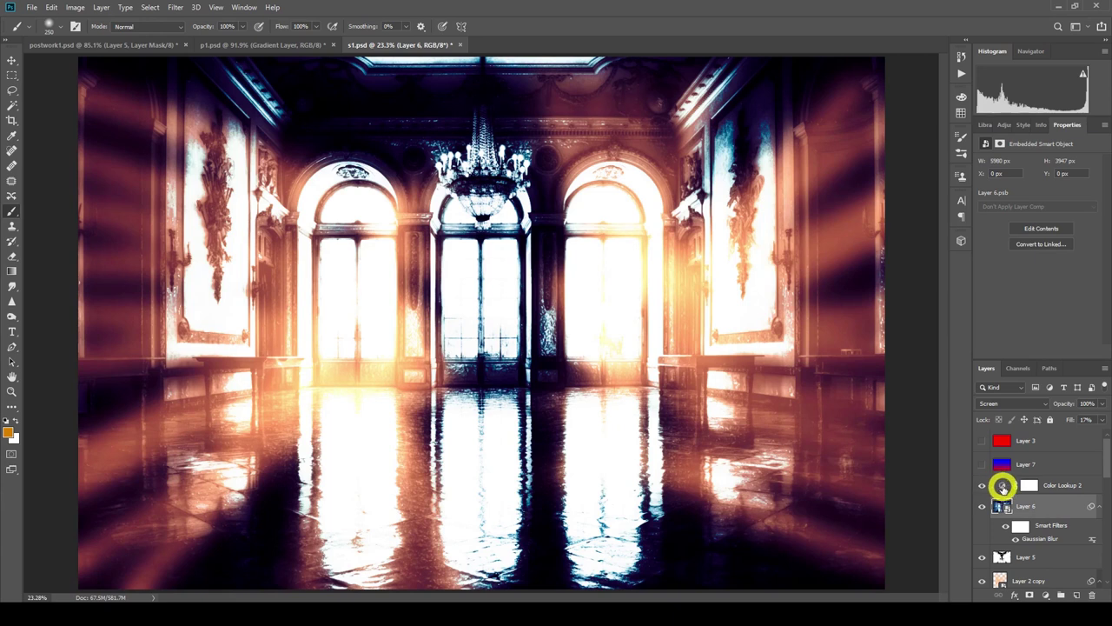
pyautogui.click(1004, 486)
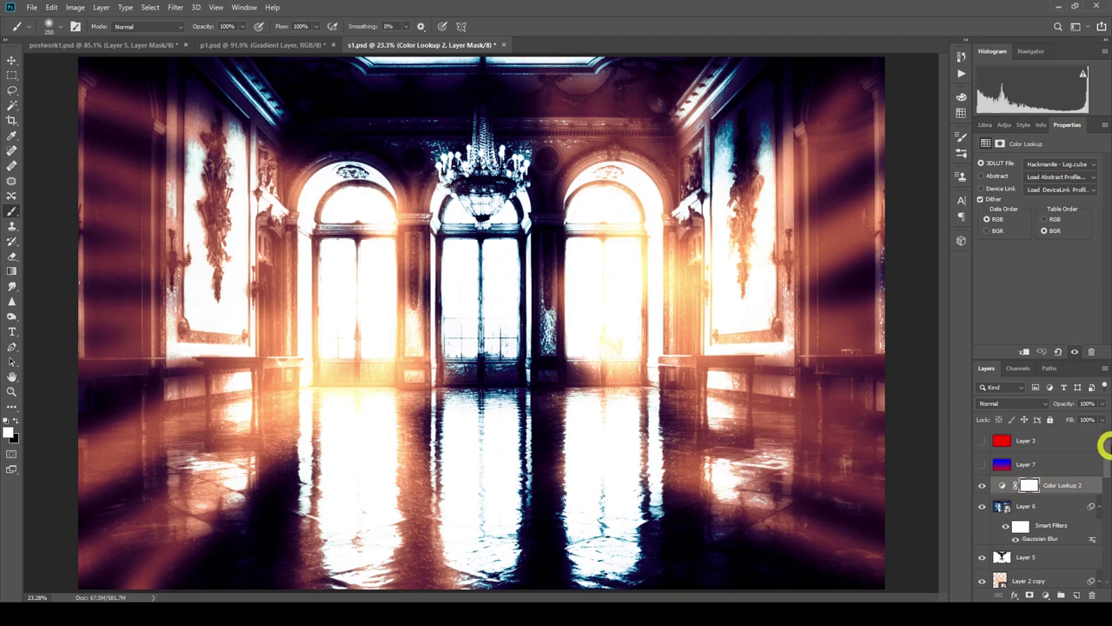
# Make Group 1 visible to bring the walking figure back into the ballroom.
pyautogui.moveTo(1108, 448); pyautogui.dragTo(983, 538)
pyautogui.click(983, 539)
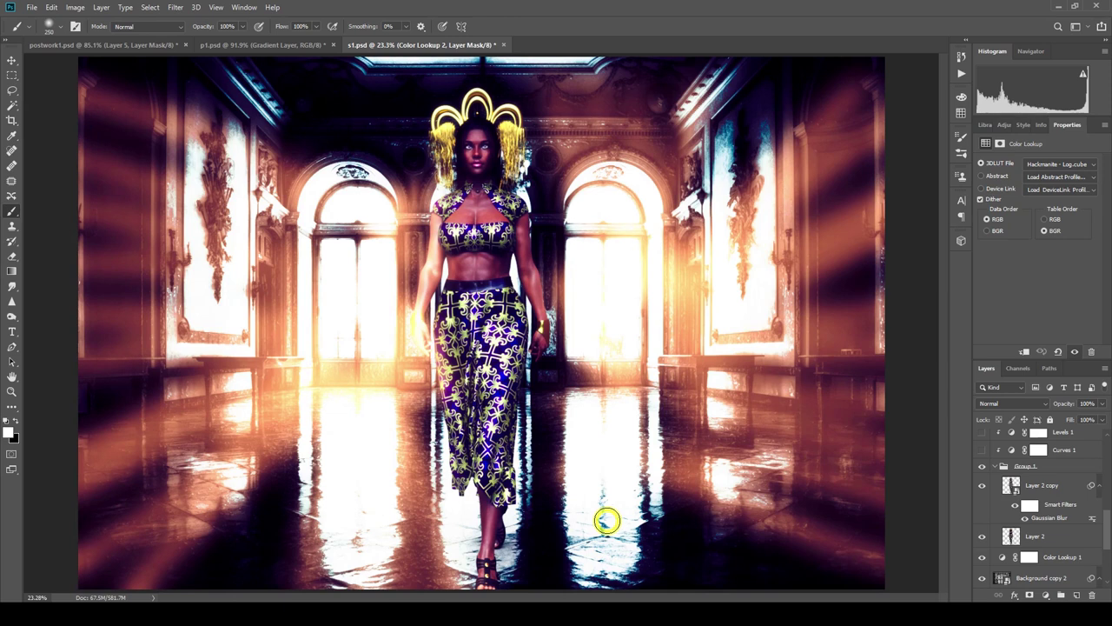
# Select the red fill Layer 3, make it visible, and set its blend mode to Hue.
pyautogui.scroll(5, 1063, 504)
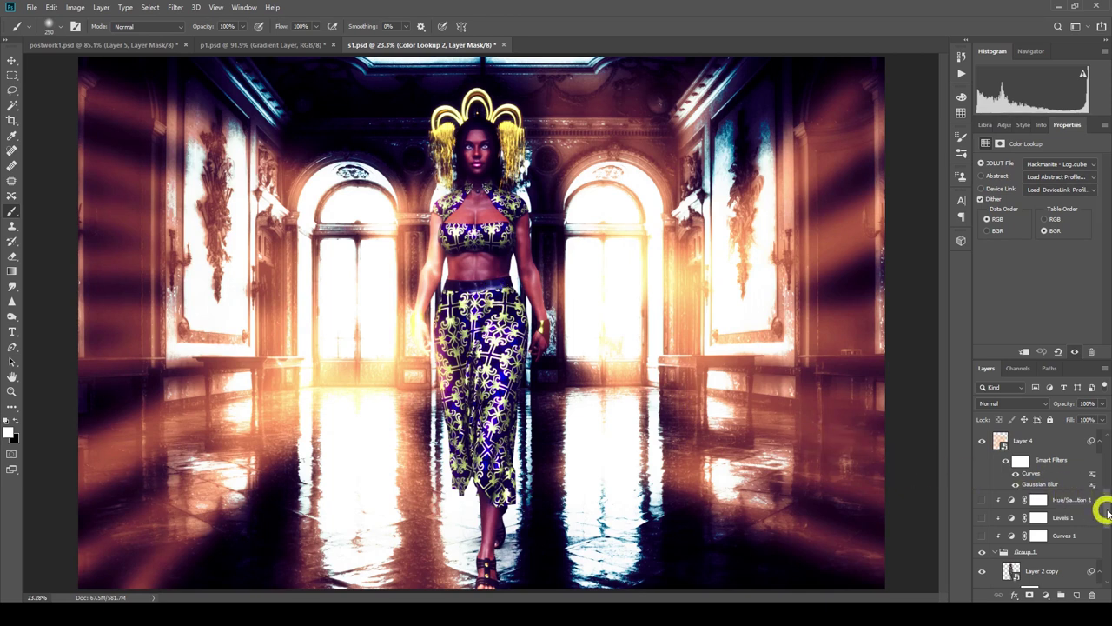
pyautogui.moveTo(1108, 512); pyautogui.dragTo(1023, 441)
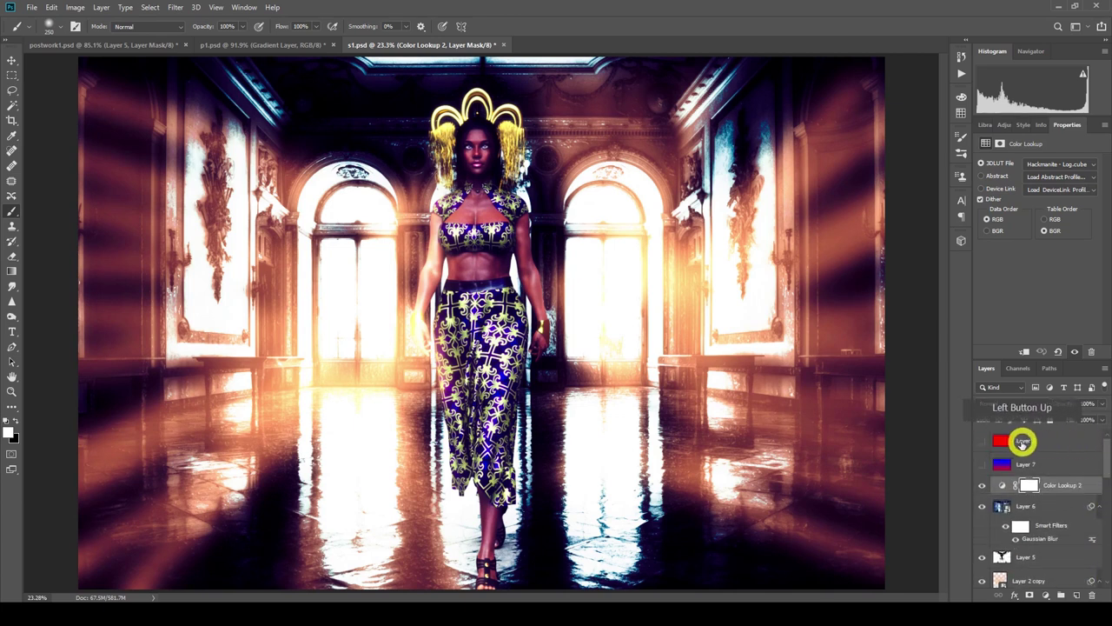
pyautogui.click(1022, 442)
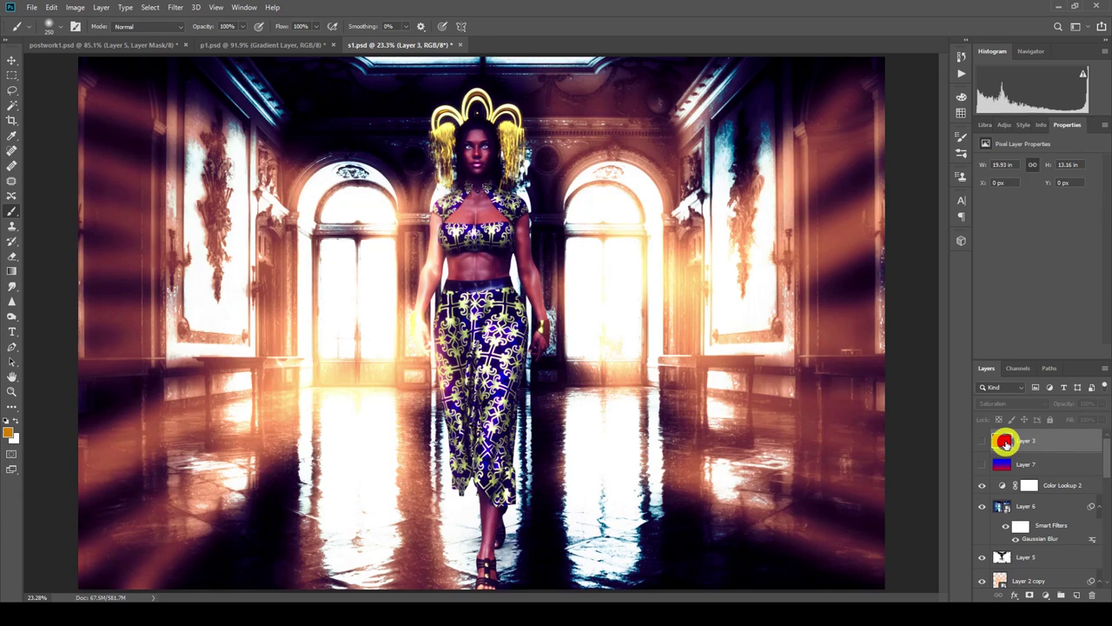
pyautogui.click(982, 441)
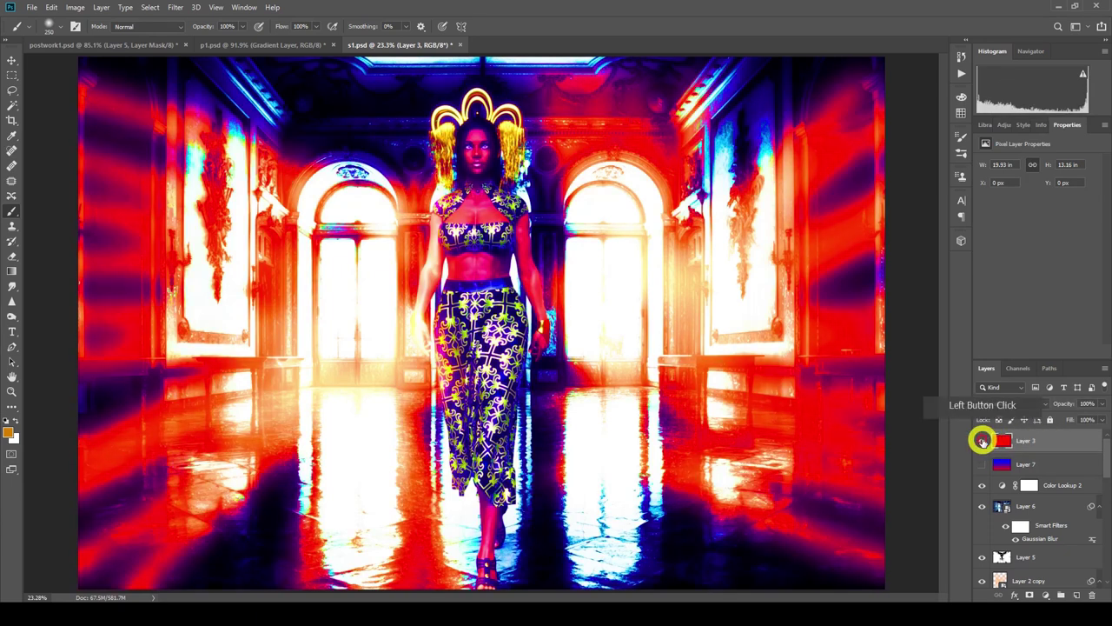
pyautogui.click(1026, 405)
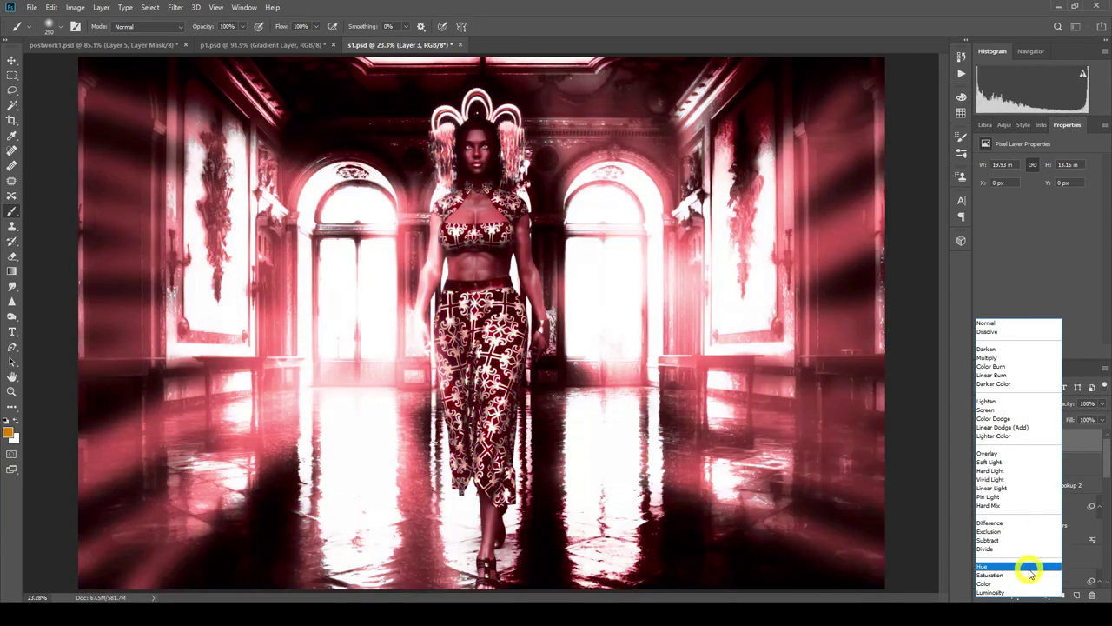
pyautogui.click(1030, 572)
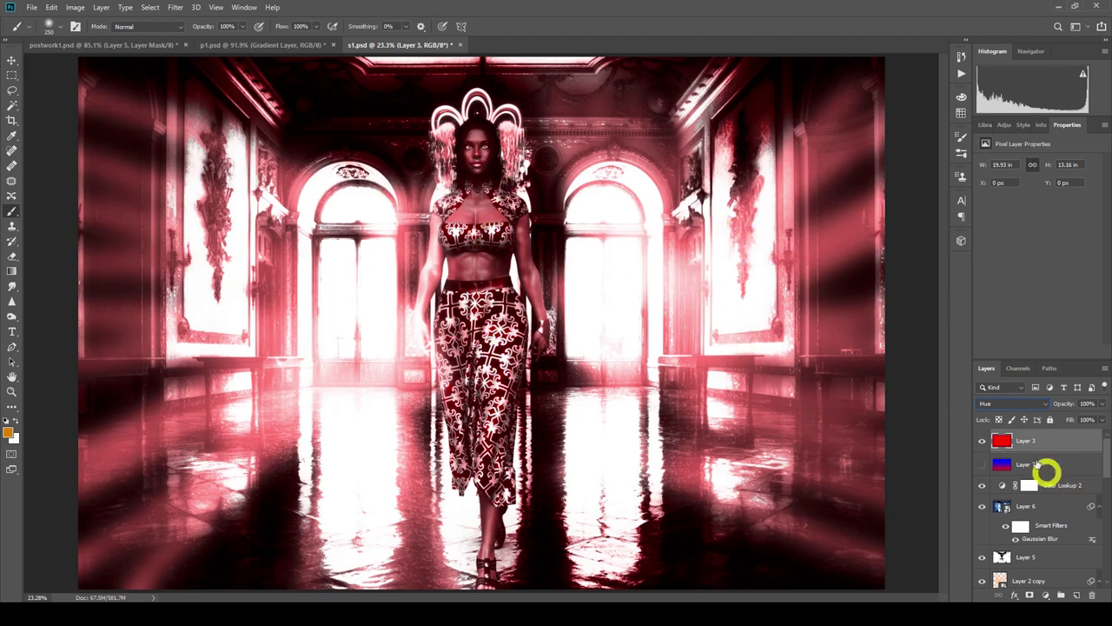
# Make the Hue/Saturation 1 adjustment clipped to the figure's group visible and set its saturation to +13.
pyautogui.moveTo(1102, 447); pyautogui.dragTo(1071, 511)
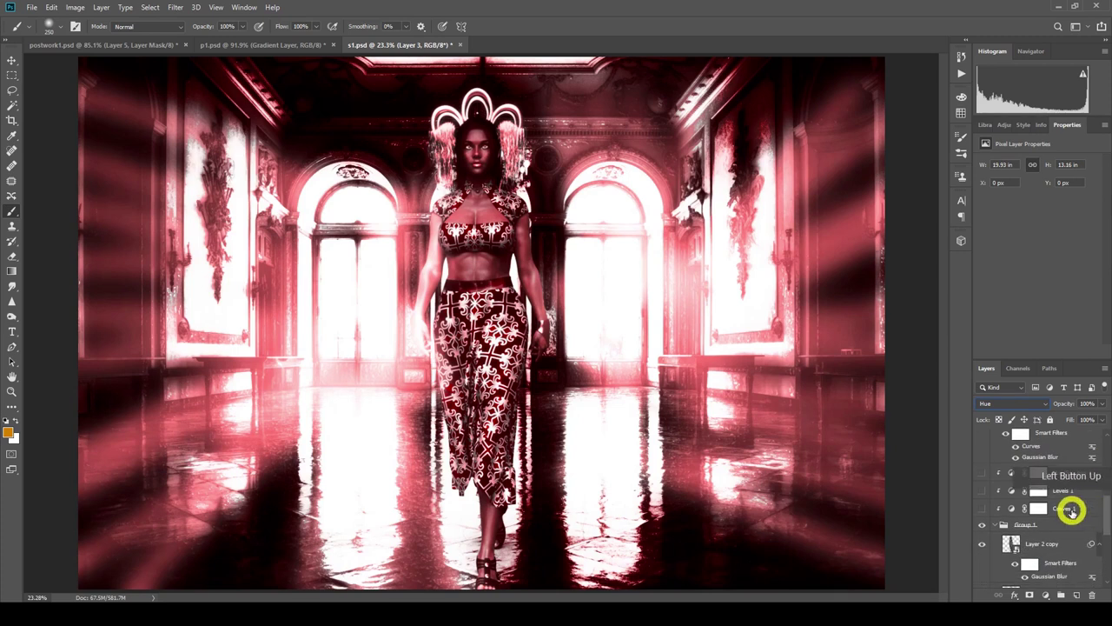
pyautogui.click(1061, 474)
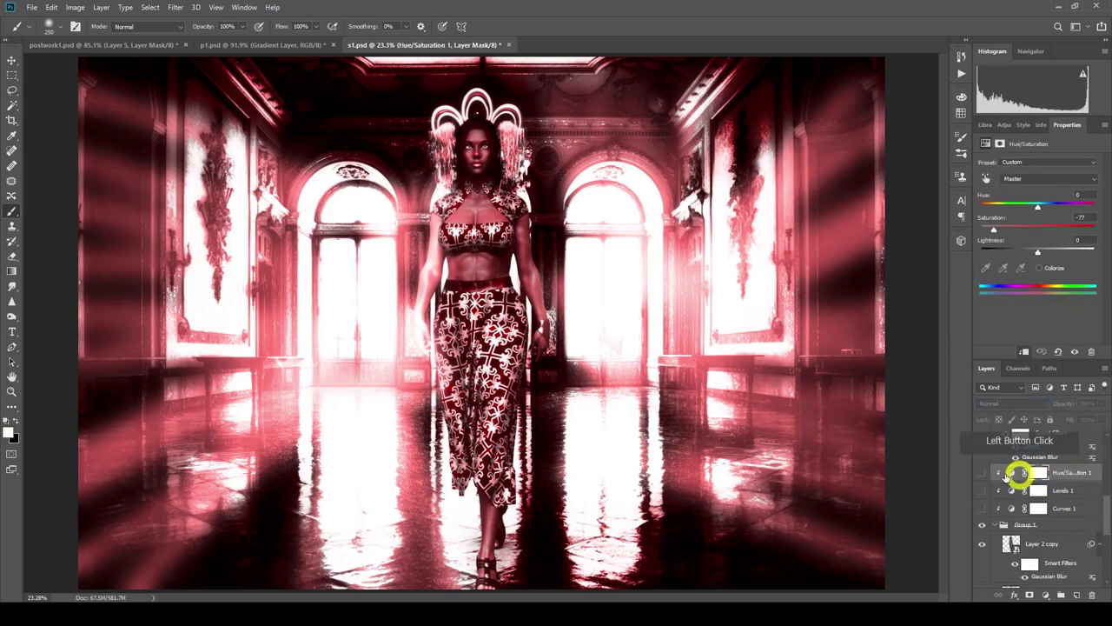
pyautogui.click(984, 474)
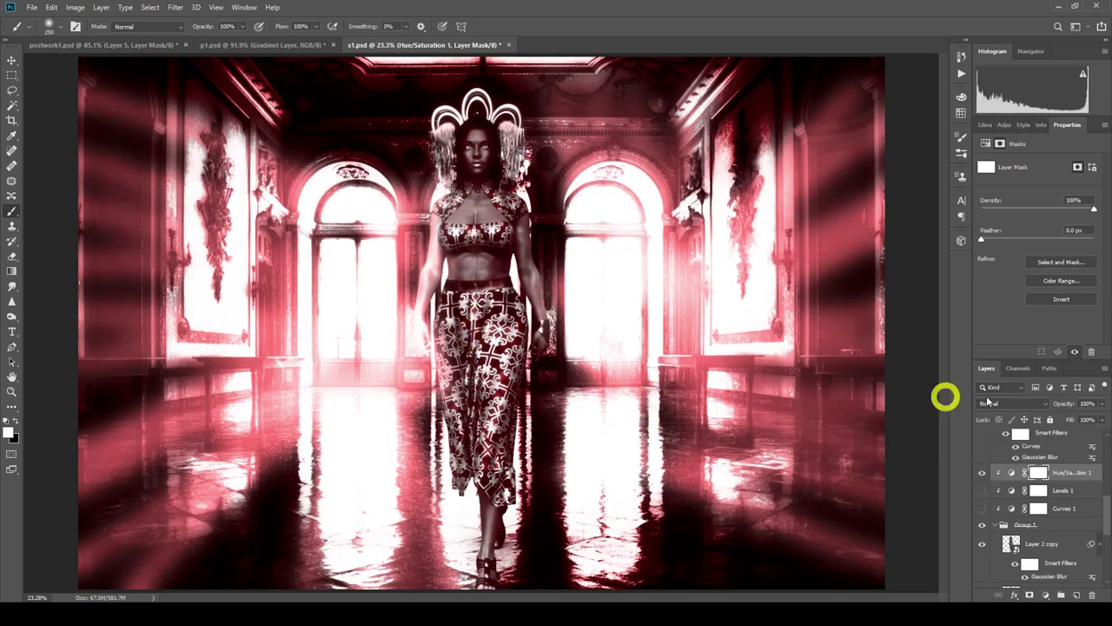
pyautogui.click(1011, 472)
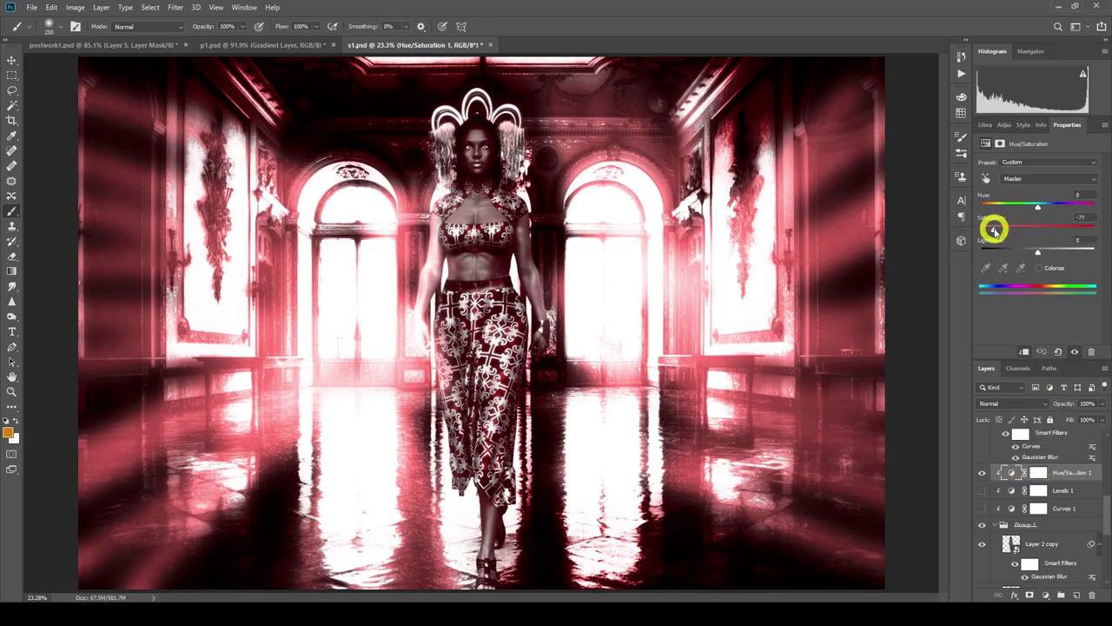
pyautogui.moveTo(994, 229); pyautogui.dragTo(1035, 229)
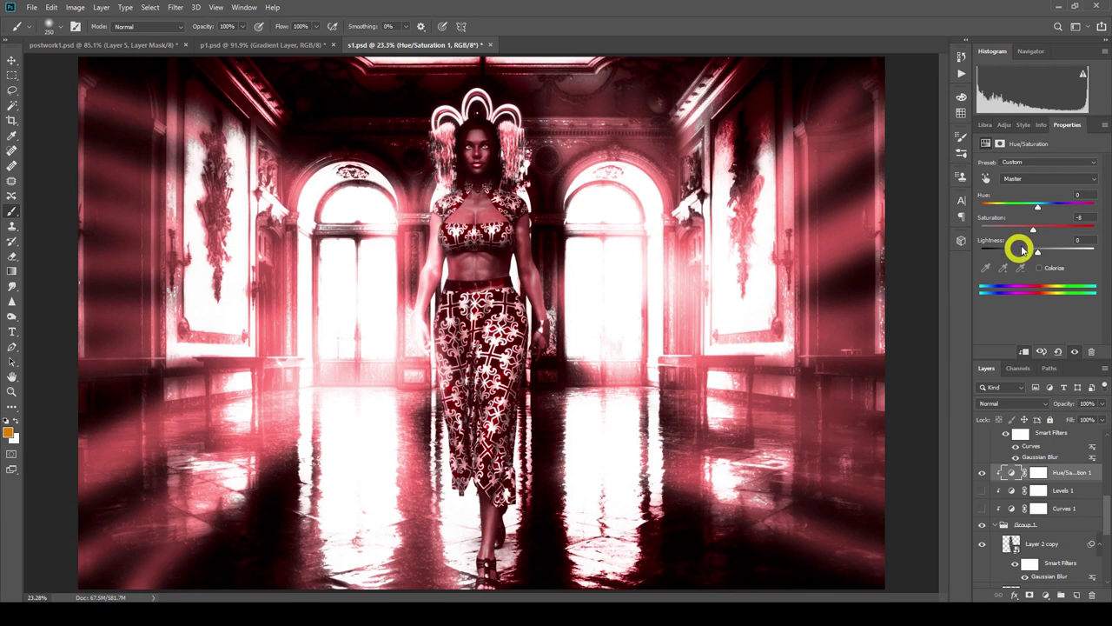
pyautogui.moveTo(1033, 229)
pyautogui.mouseDown()
pyautogui.moveTo(1062, 228)
pyautogui.moveTo(1045, 228)
pyautogui.mouseUp()
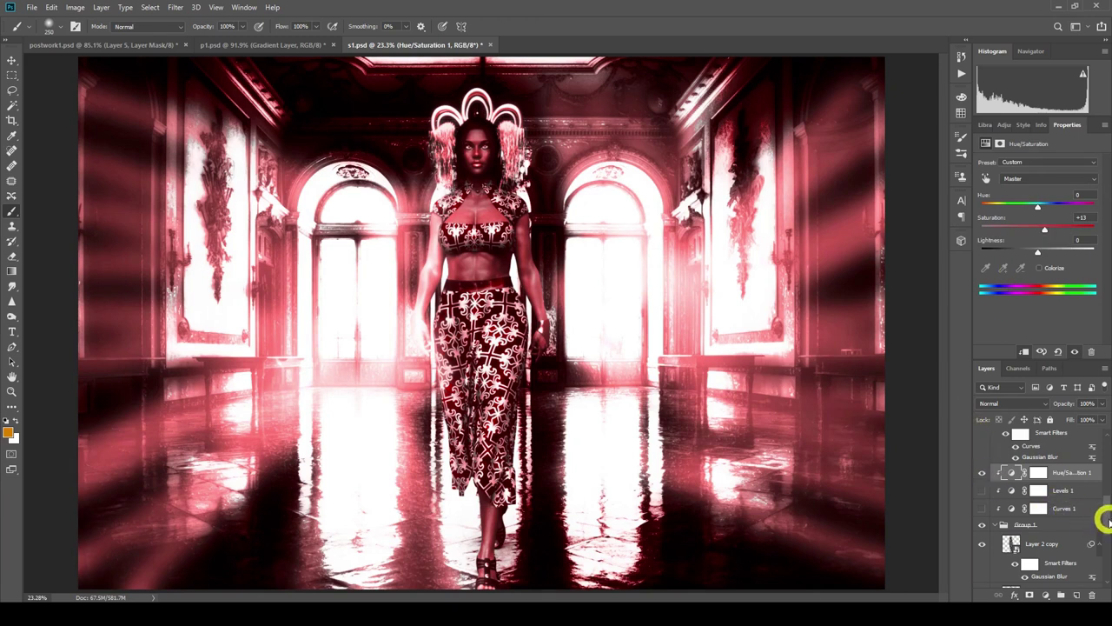
# Hide the red fill Layer 3 at the top of the layer stack.
pyautogui.moveTo(1106, 520); pyautogui.dragTo(1106, 445)
pyautogui.click(981, 441)
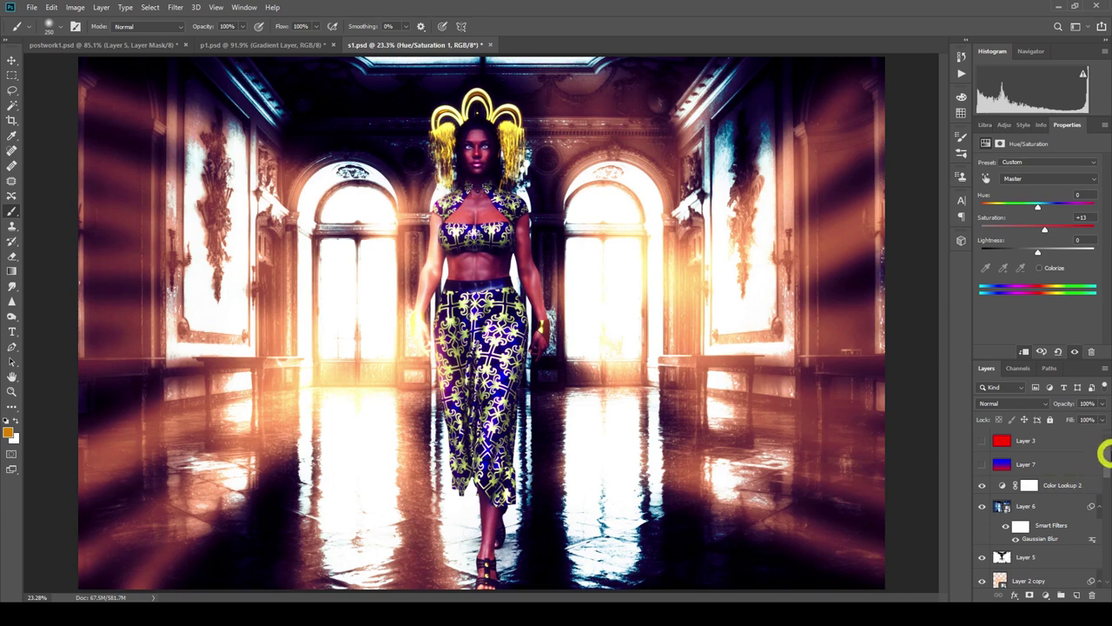
# Make the red fill Layer 3 visible and set its blend mode to Saturation.
pyautogui.moveTo(1105, 445)
pyautogui.mouseDown()
pyautogui.moveTo(1104, 466)
pyautogui.moveTo(1106, 441)
pyautogui.mouseUp()
pyautogui.click(983, 440)
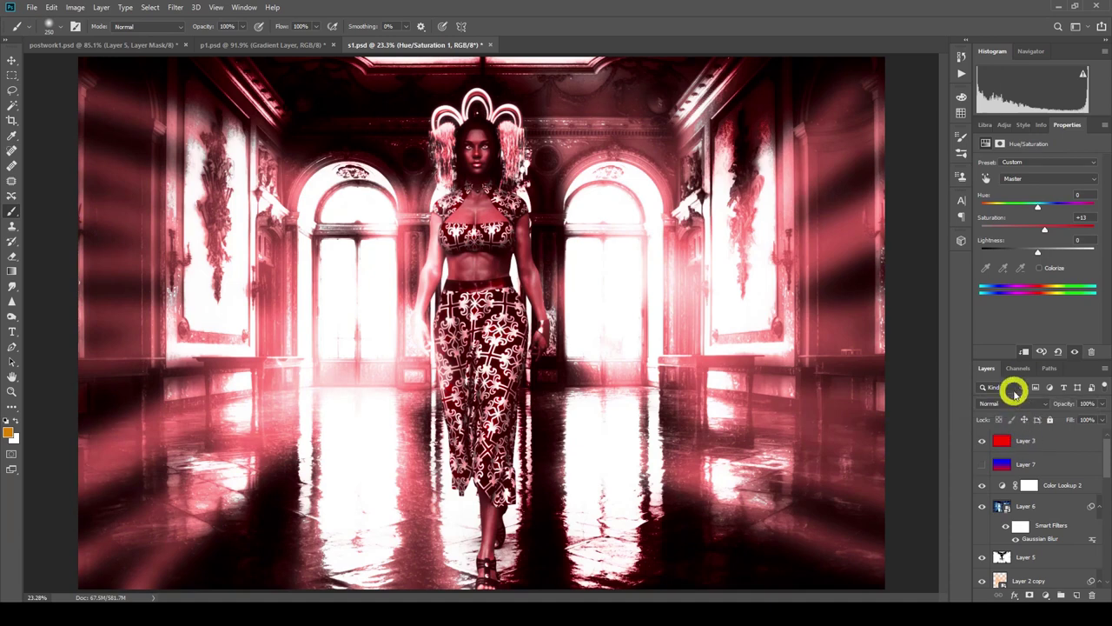
pyautogui.click(1022, 441)
pyautogui.click(1015, 403)
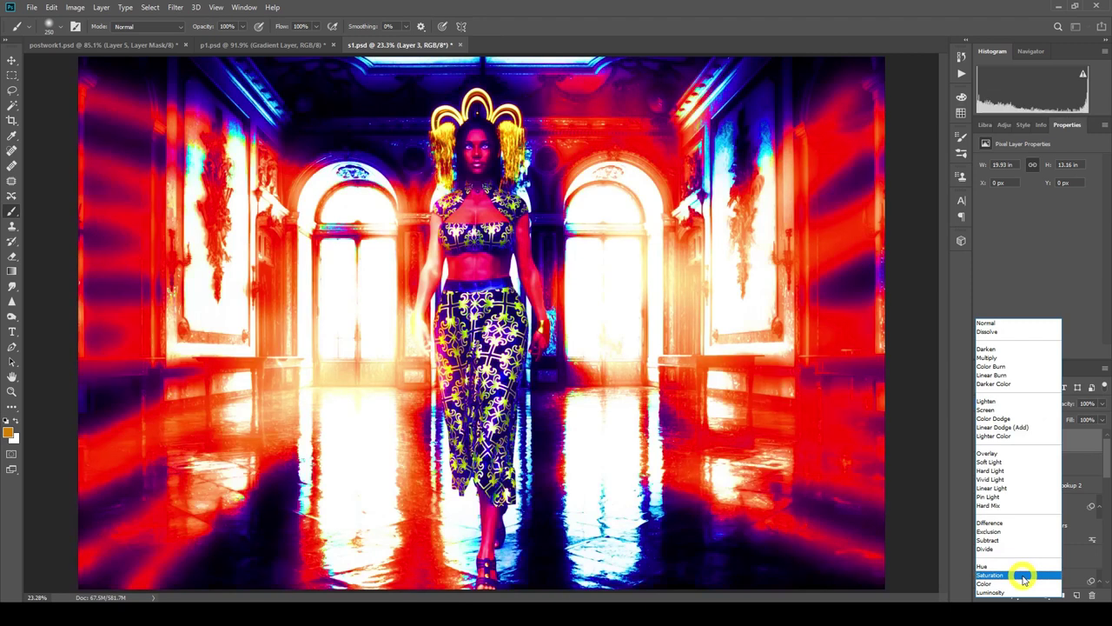
pyautogui.click(1021, 575)
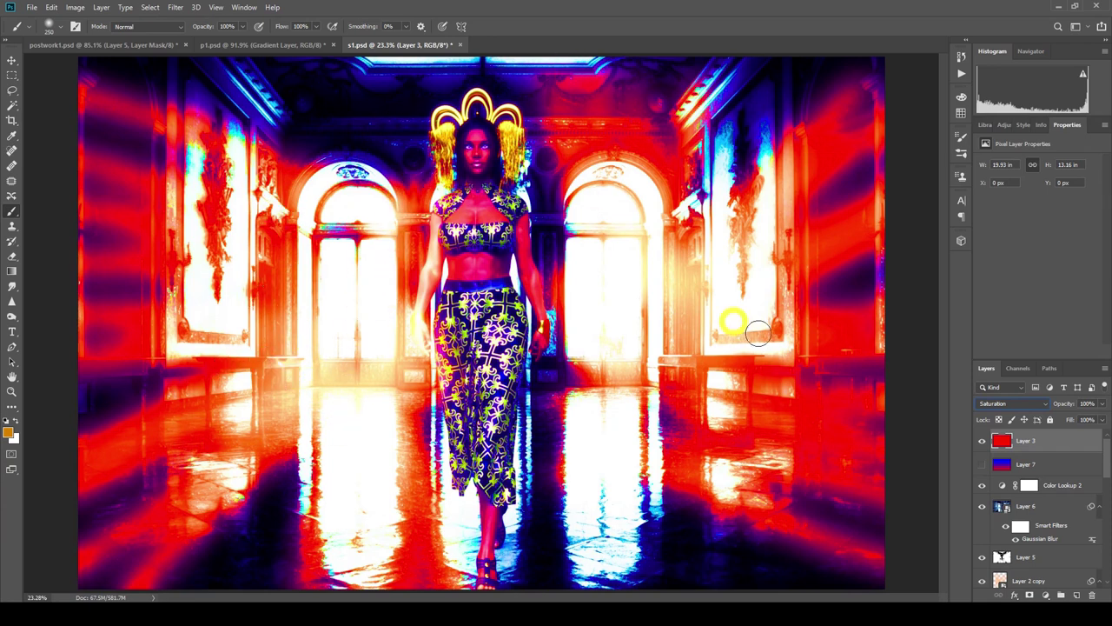
# Make the Curves 1 adjustment clipped to the figure's group visible and open its curve settings.
pyautogui.moveTo(1107, 450); pyautogui.dragTo(1094, 511)
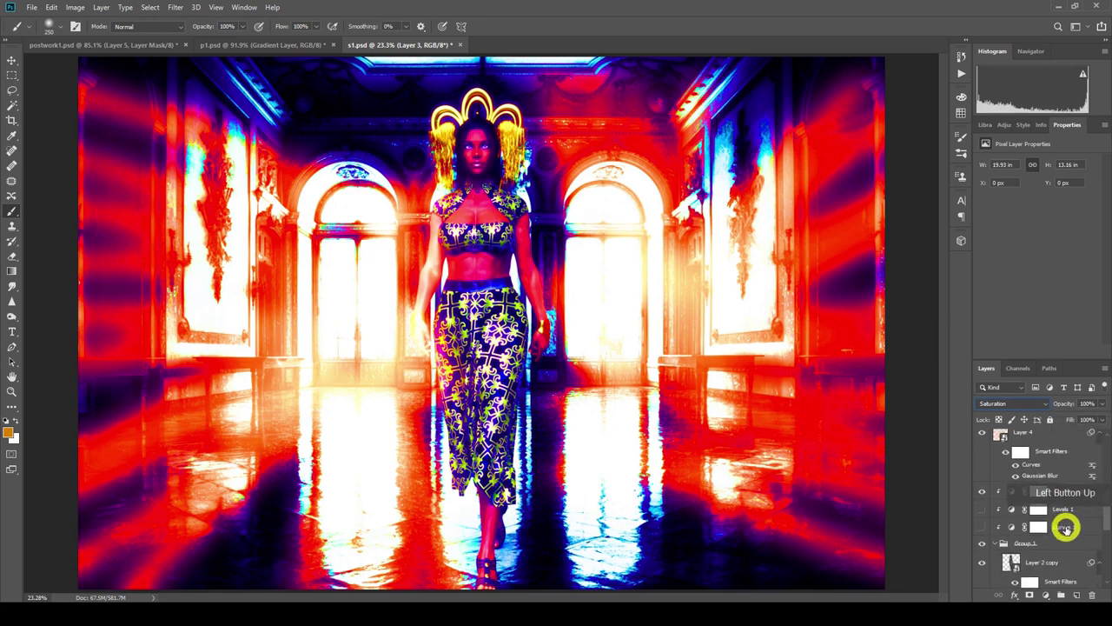
pyautogui.click(1042, 526)
pyautogui.click(983, 528)
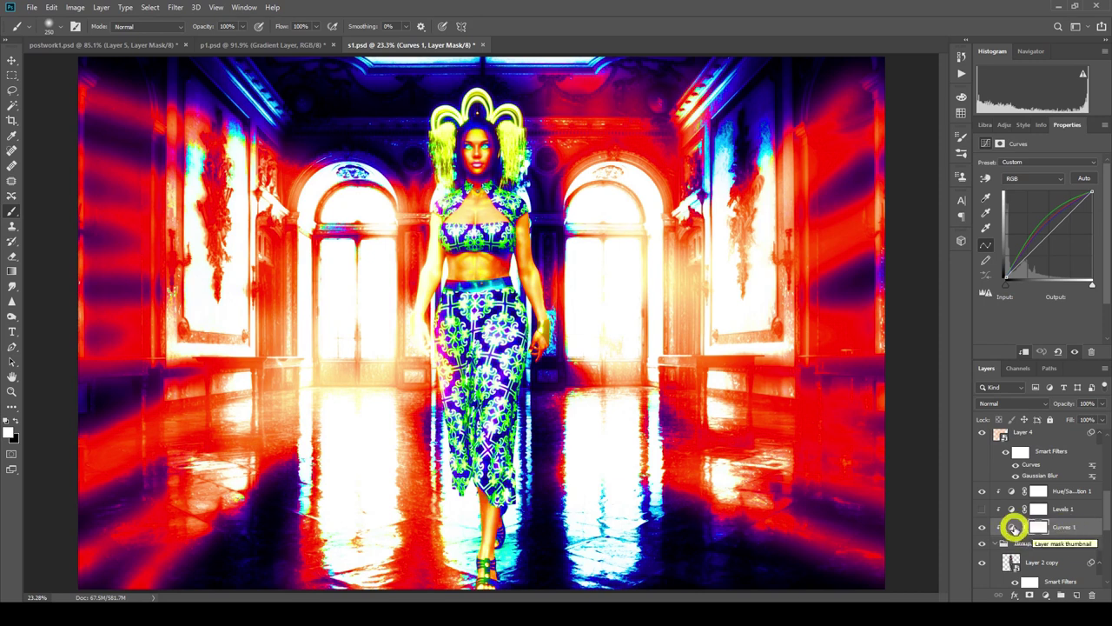
pyautogui.click(1012, 527)
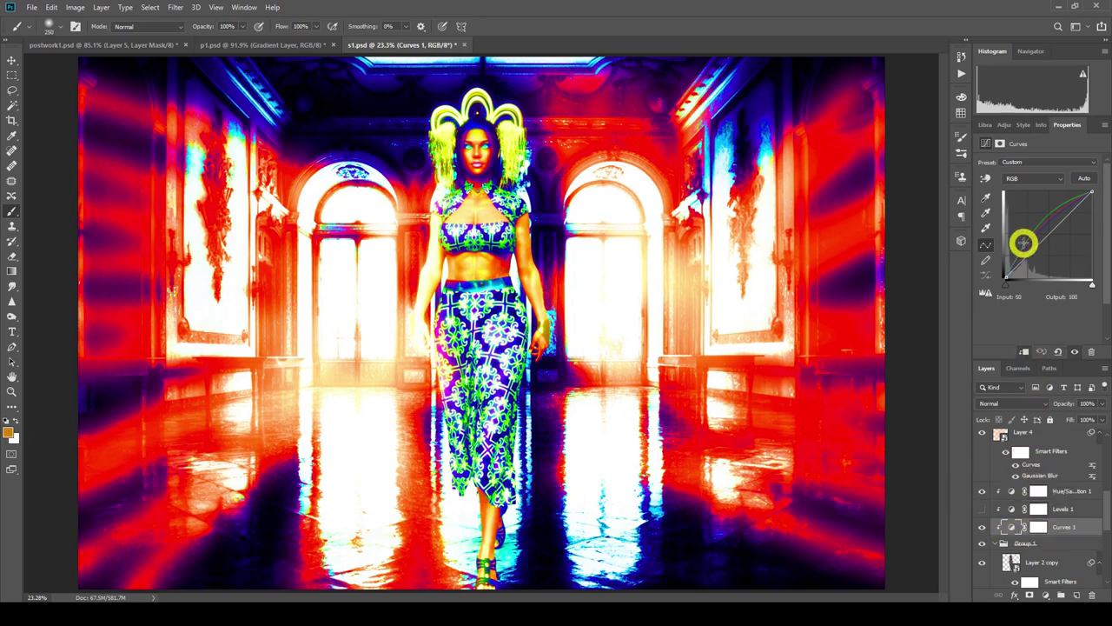
pyautogui.click(1052, 528)
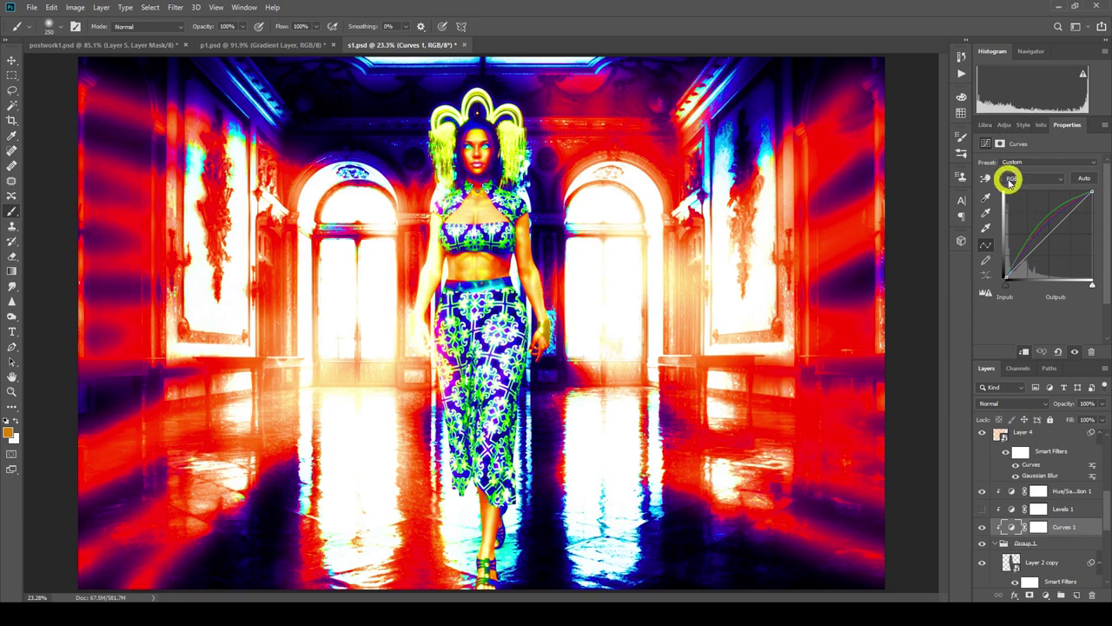
# Adjust the Red channel of Curves 1 by sampling the figure's chest, placing the point at about input 100, output 153.
pyautogui.click(1010, 180)
pyautogui.click(1017, 198)
pyautogui.click(985, 178)
pyautogui.click(983, 179)
pyautogui.click(984, 179)
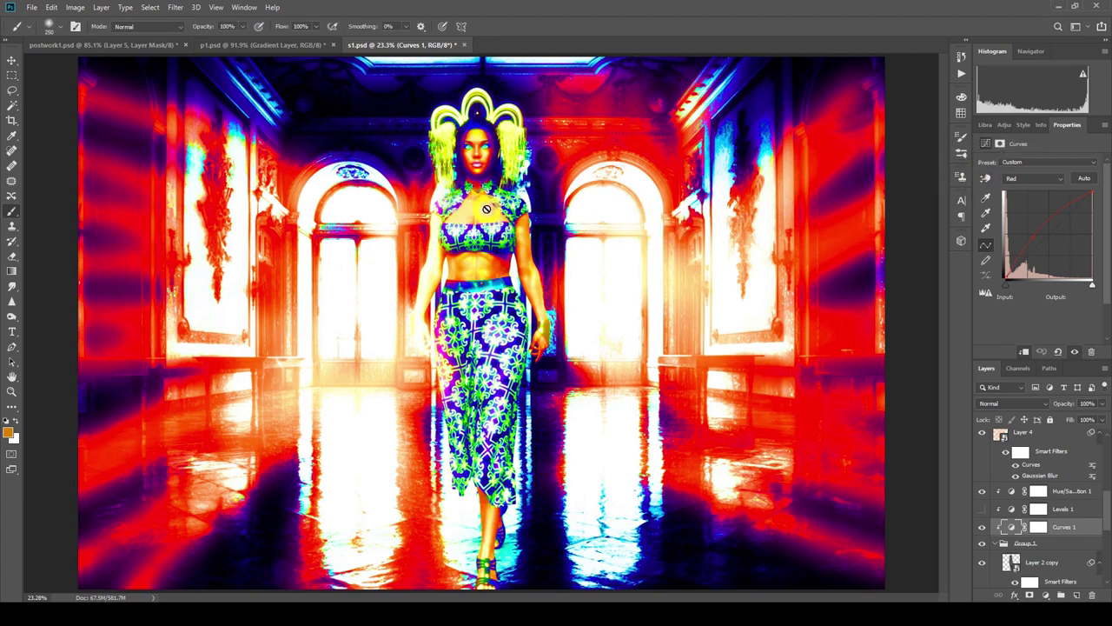
pyautogui.scroll(-3, 1017, 450)
pyautogui.scroll(3, 1017, 450)
pyautogui.click(983, 179)
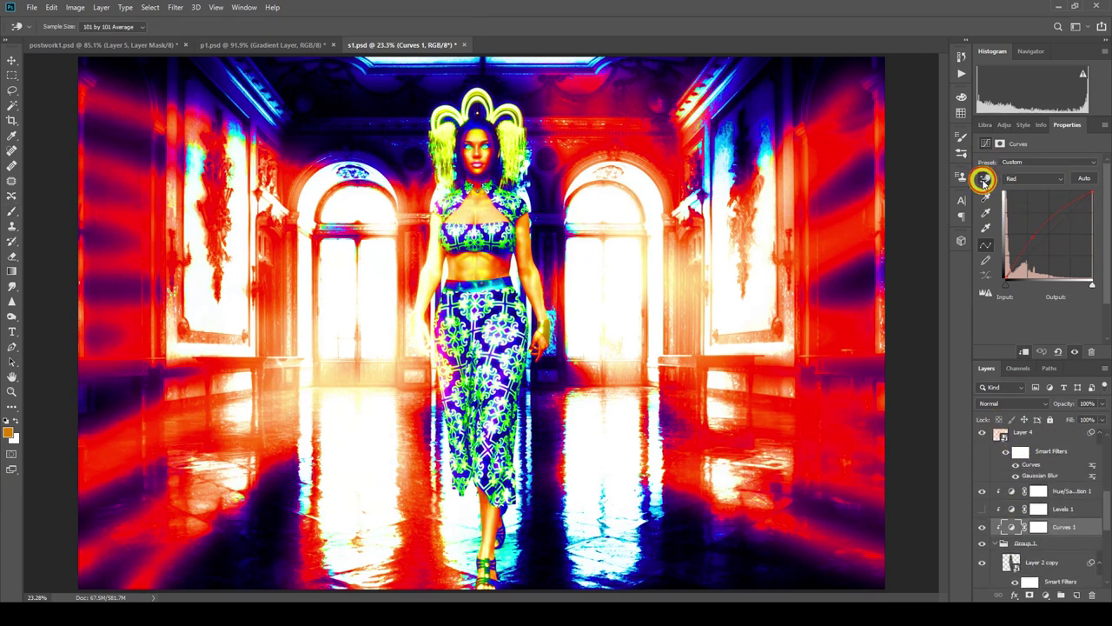
pyautogui.click(480, 204)
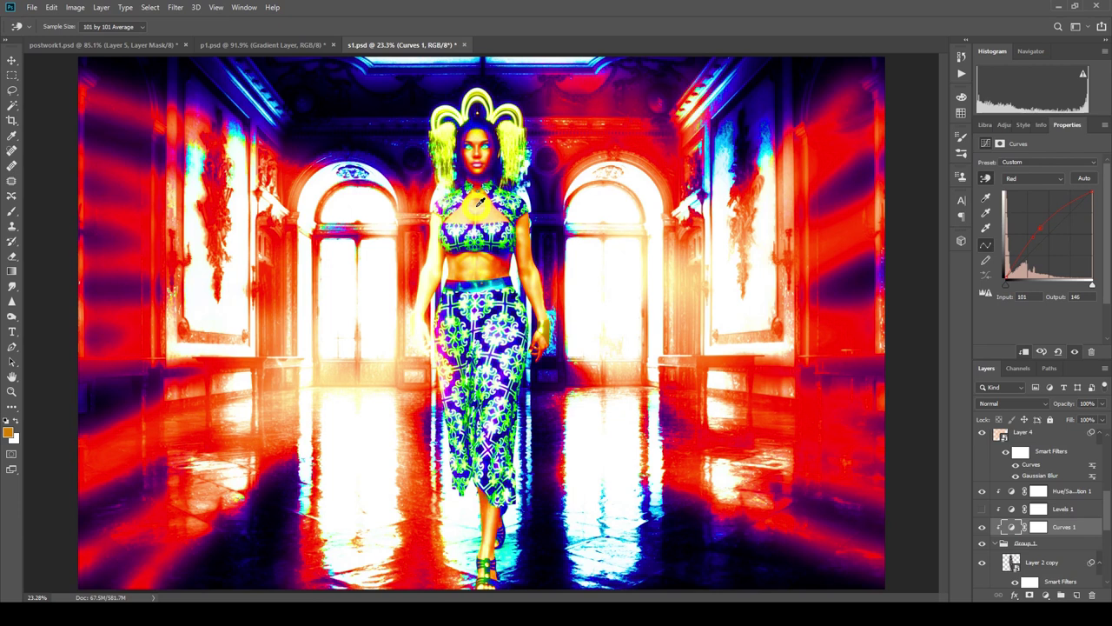
pyautogui.moveTo(479, 201); pyautogui.dragTo(480, 201)
pyautogui.moveTo(479, 201); pyautogui.dragTo(480, 200)
# Adjust the Green channel of Curves 1 from the figure's chest, placing the point at about input 81, output 121.
pyautogui.click(1034, 178)
pyautogui.click(1012, 206)
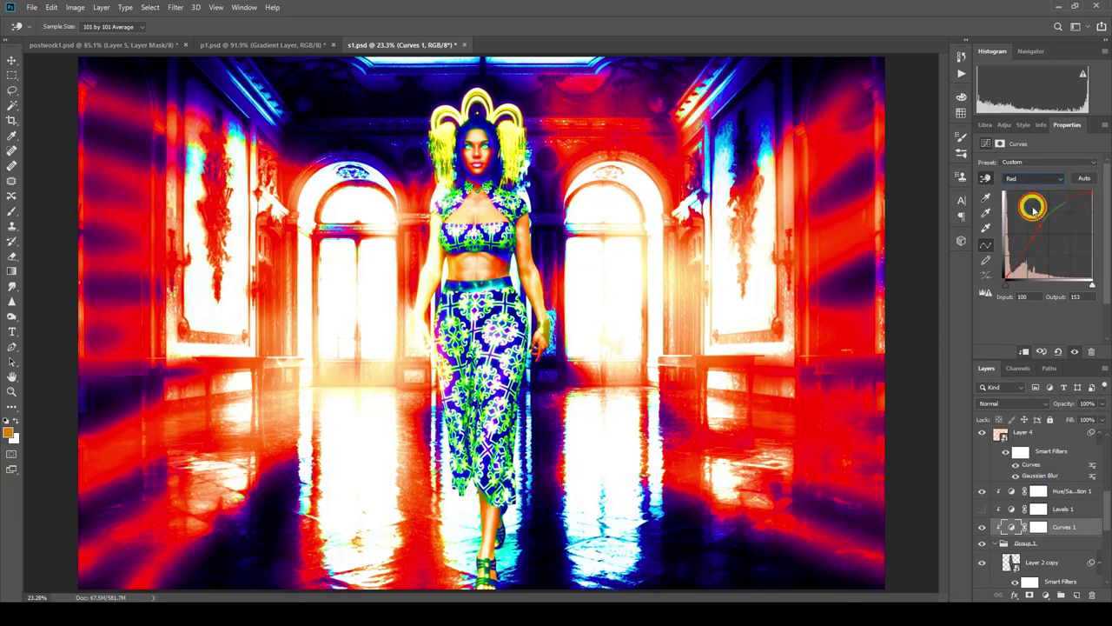
pyautogui.click(985, 178)
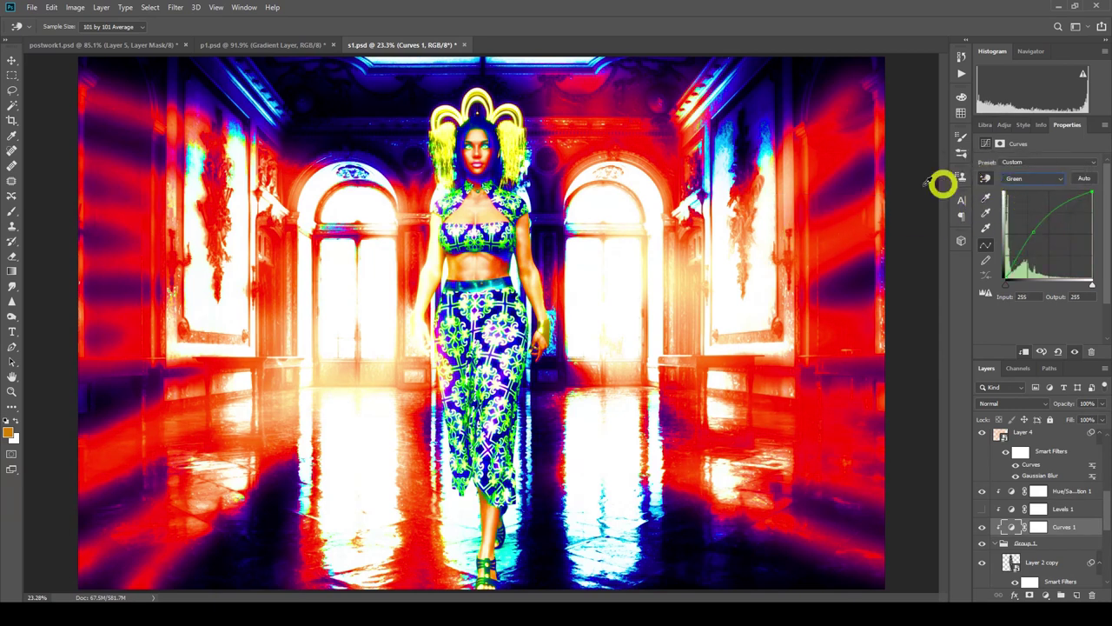
pyautogui.click(477, 206)
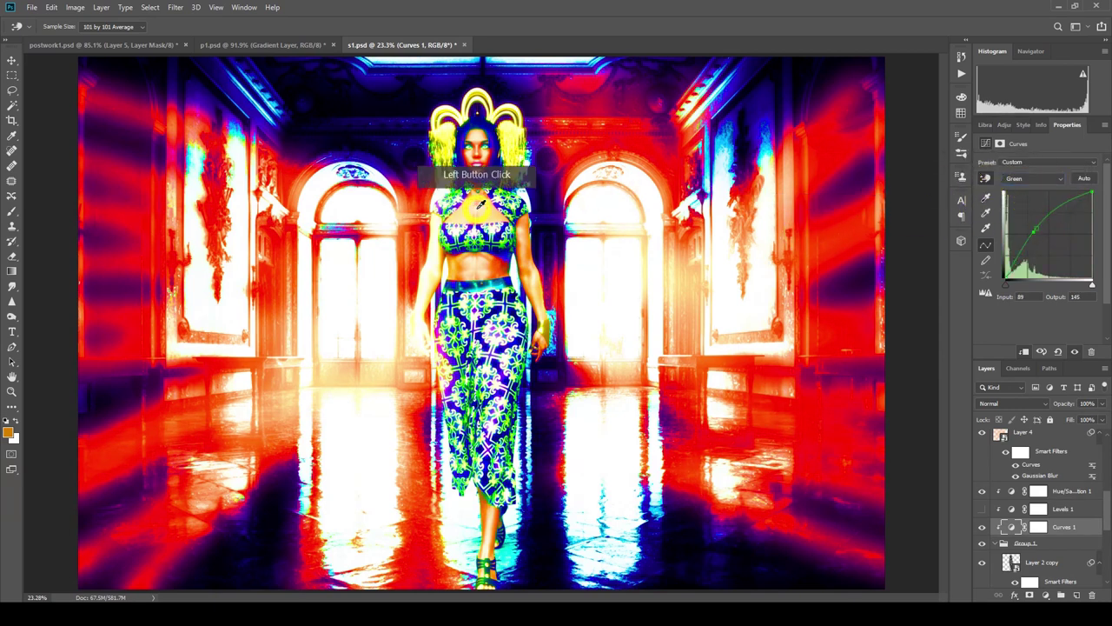
pyautogui.moveTo(479, 203); pyautogui.dragTo(478, 204)
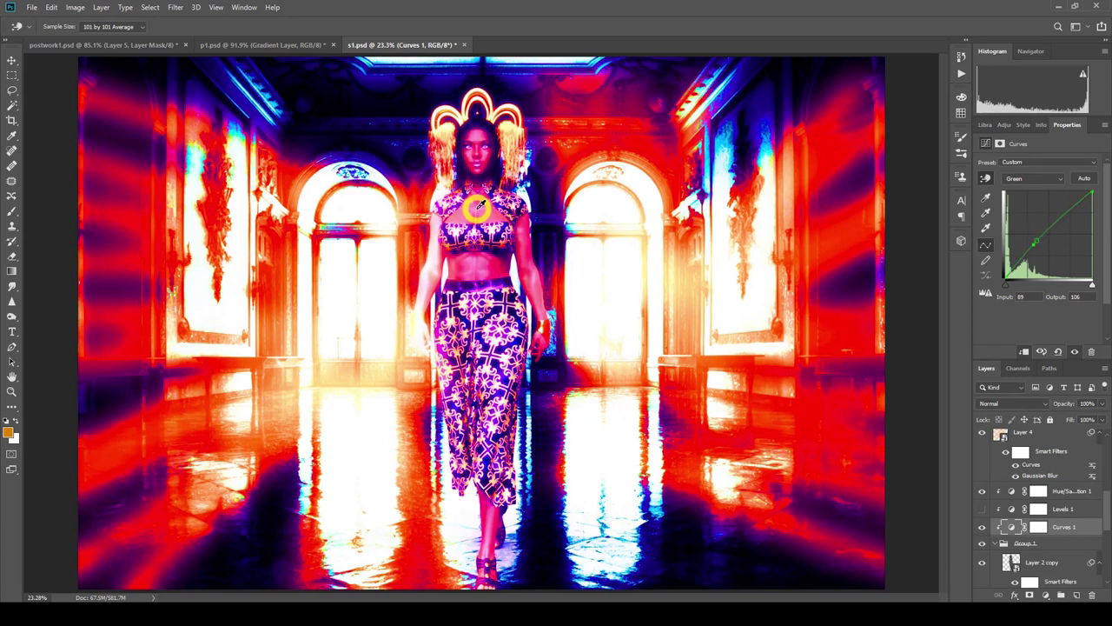
pyautogui.moveTo(479, 204); pyautogui.dragTo(479, 205)
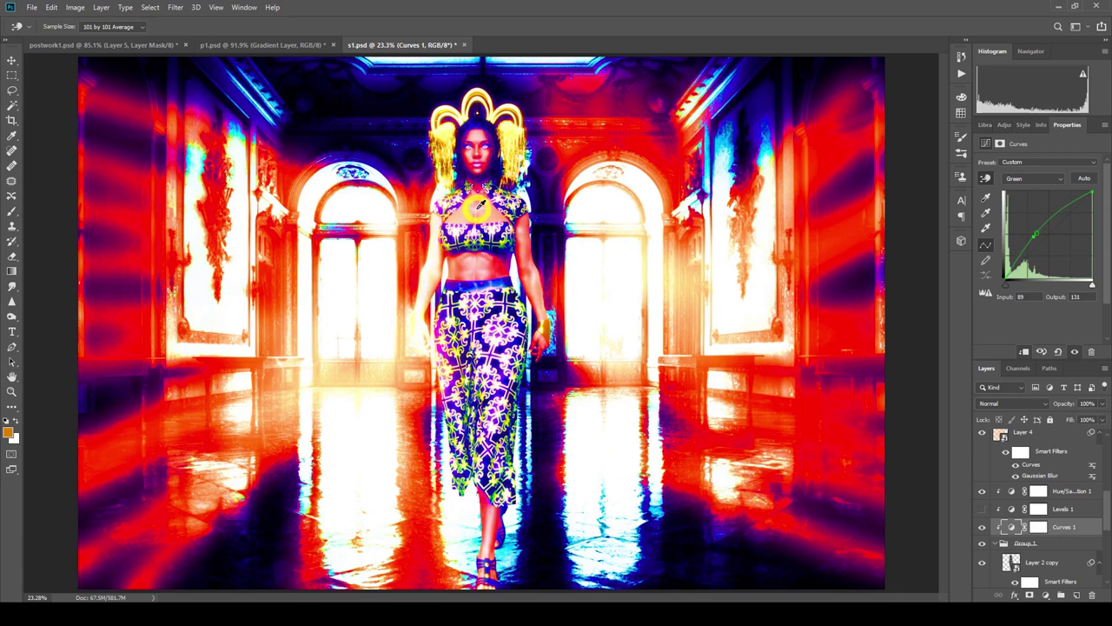
# Adjust the Blue channel of Curves 1 from the figure's chest, placing the point at input 88, output 128.
pyautogui.click(1031, 178)
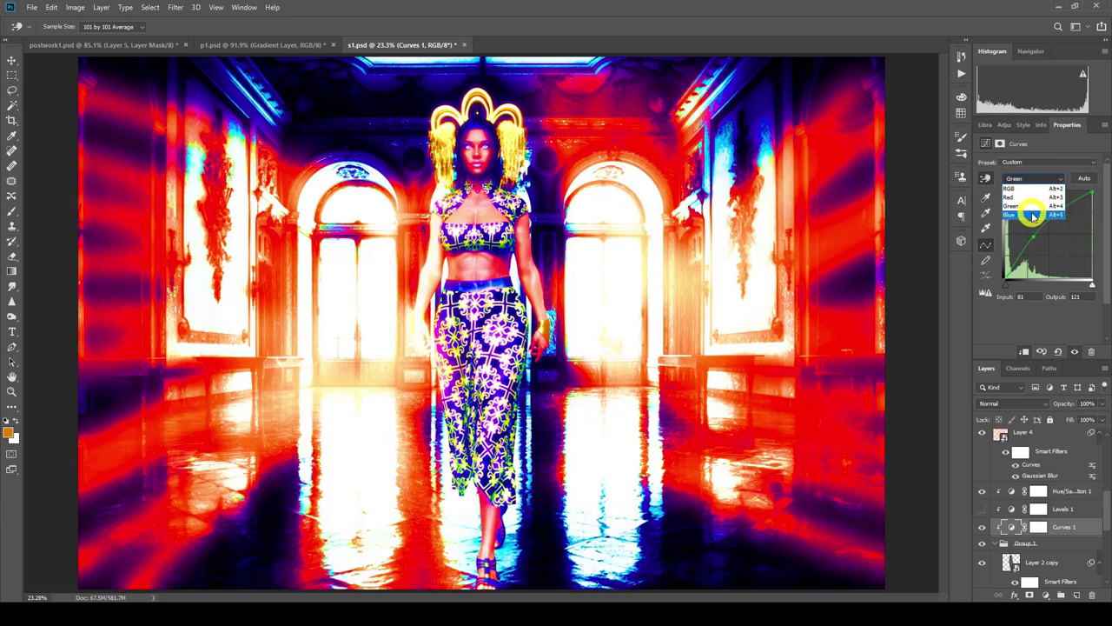
pyautogui.click(1031, 215)
pyautogui.click(987, 179)
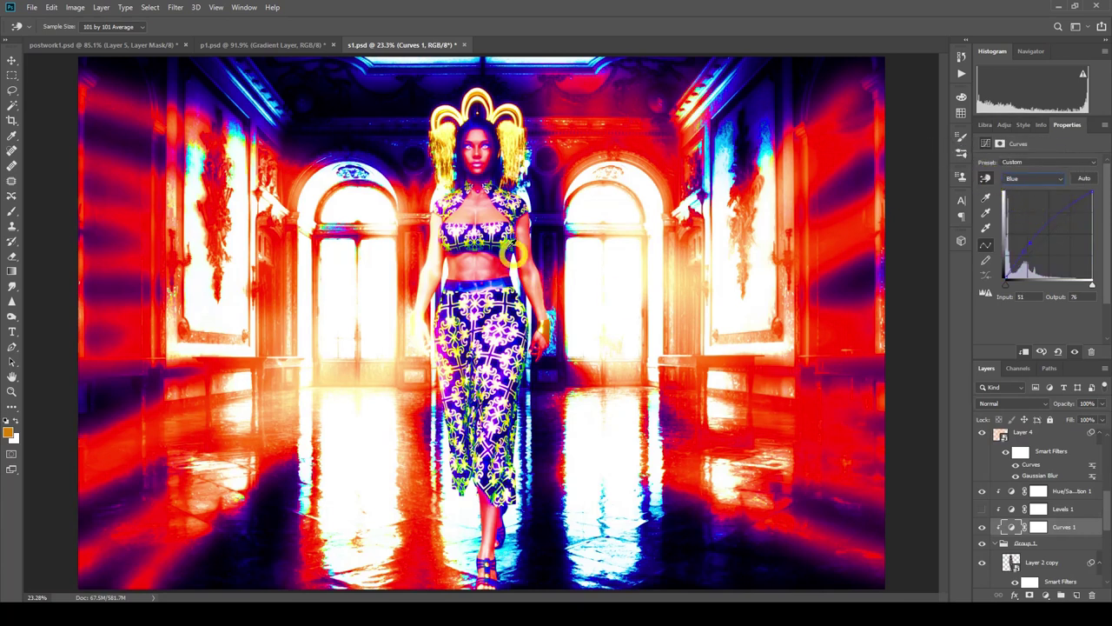
pyautogui.click(483, 212)
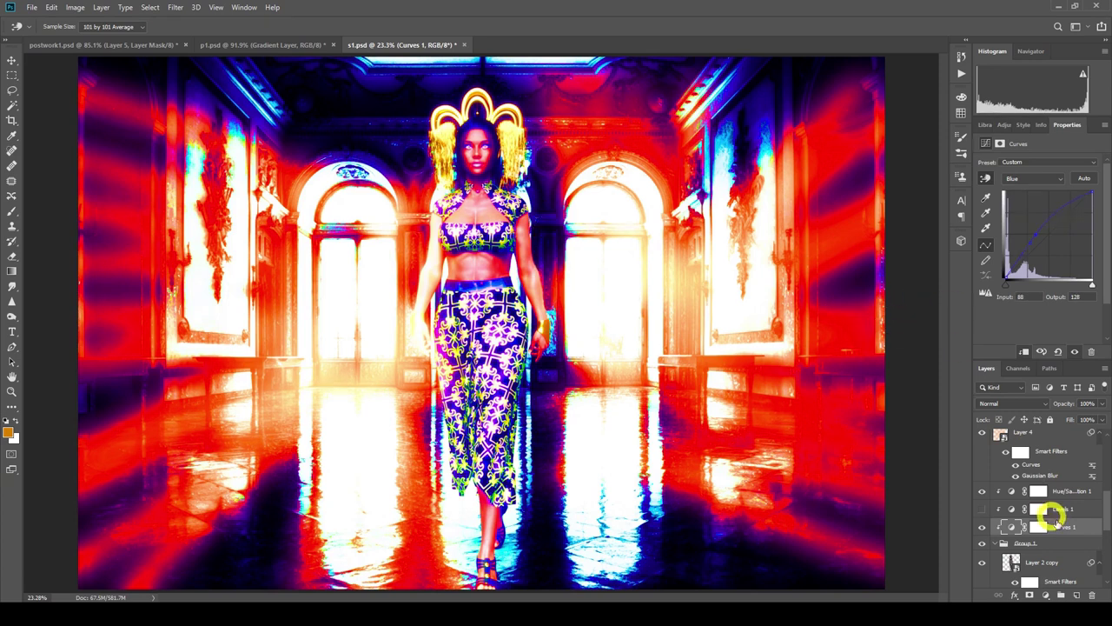
# Hide the red saturation-check Layer 3 at the top of the layer stack.
pyautogui.moveTo(1108, 519); pyautogui.dragTo(1105, 446)
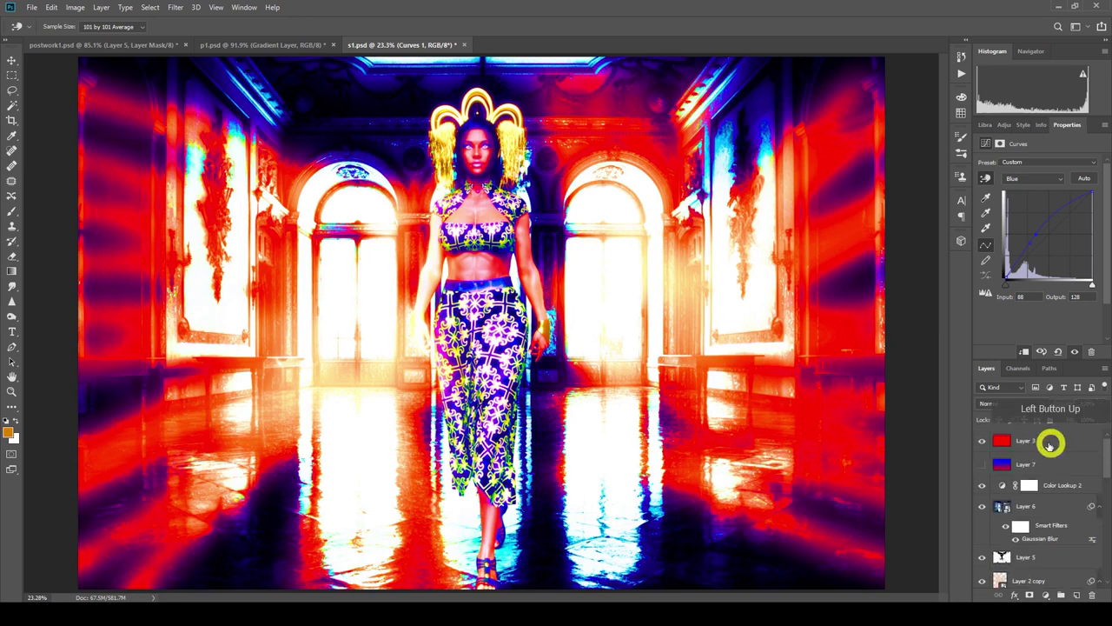
pyautogui.click(982, 442)
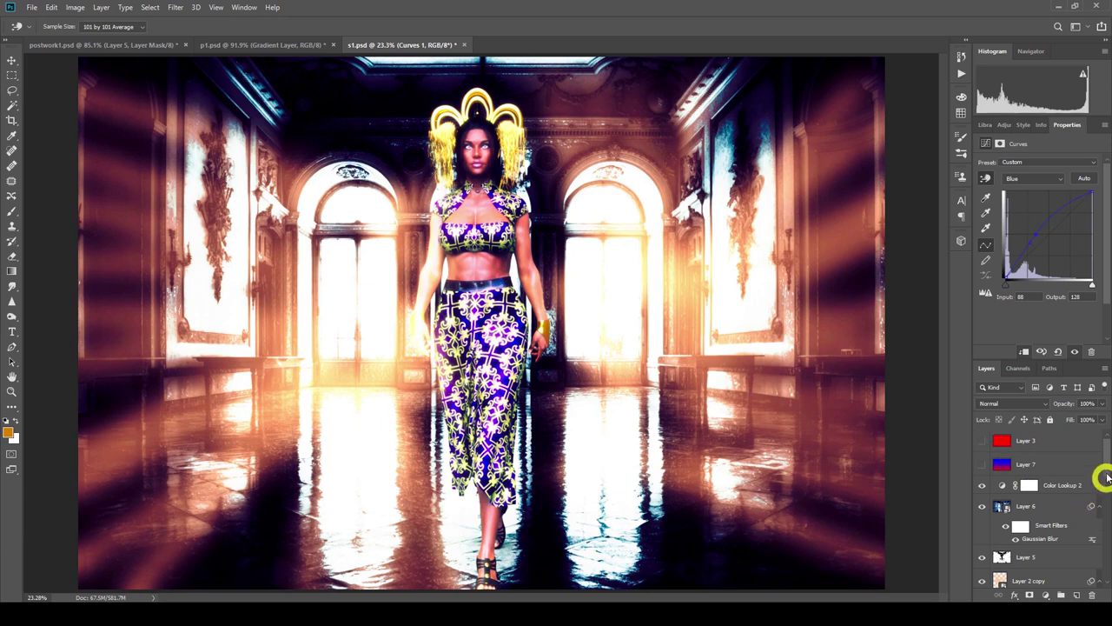
# Make the clipped Levels 1 adjustment visible and set its input black to 28, midtone to 1.00 and output white to 255.
pyautogui.moveTo(1104, 453); pyautogui.dragTo(844, 374)
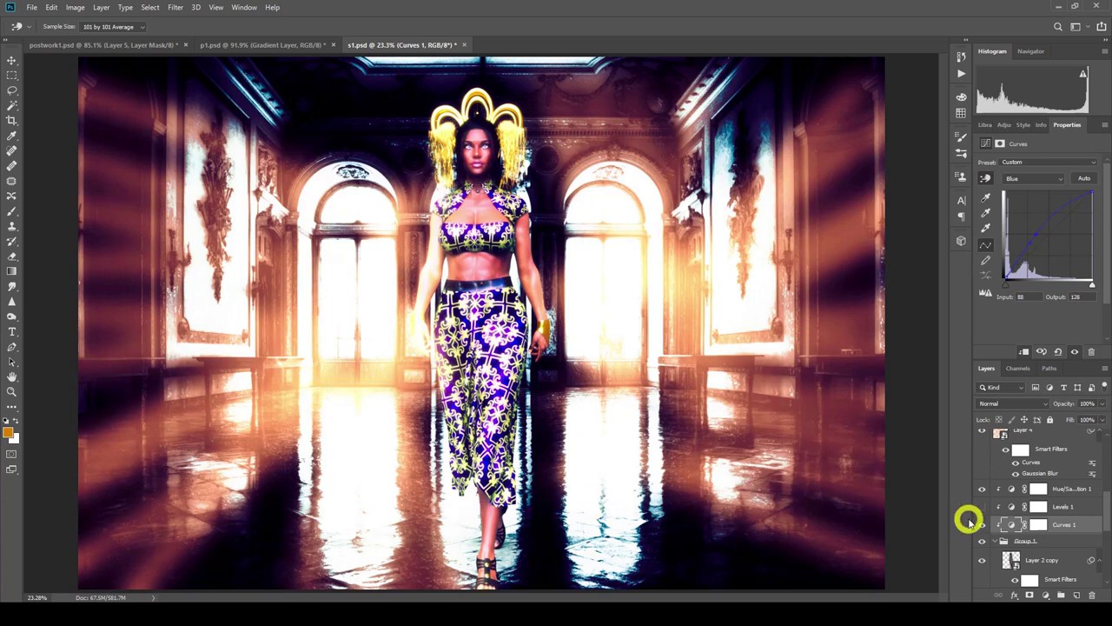
pyautogui.press('b')
pyautogui.click(1059, 511)
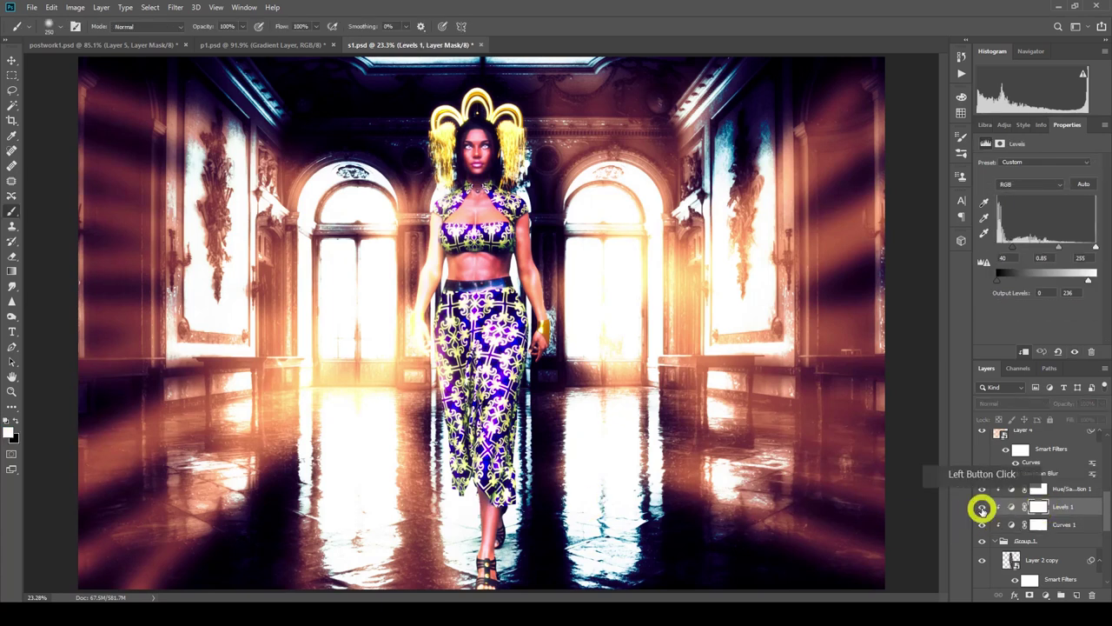
pyautogui.click(981, 507)
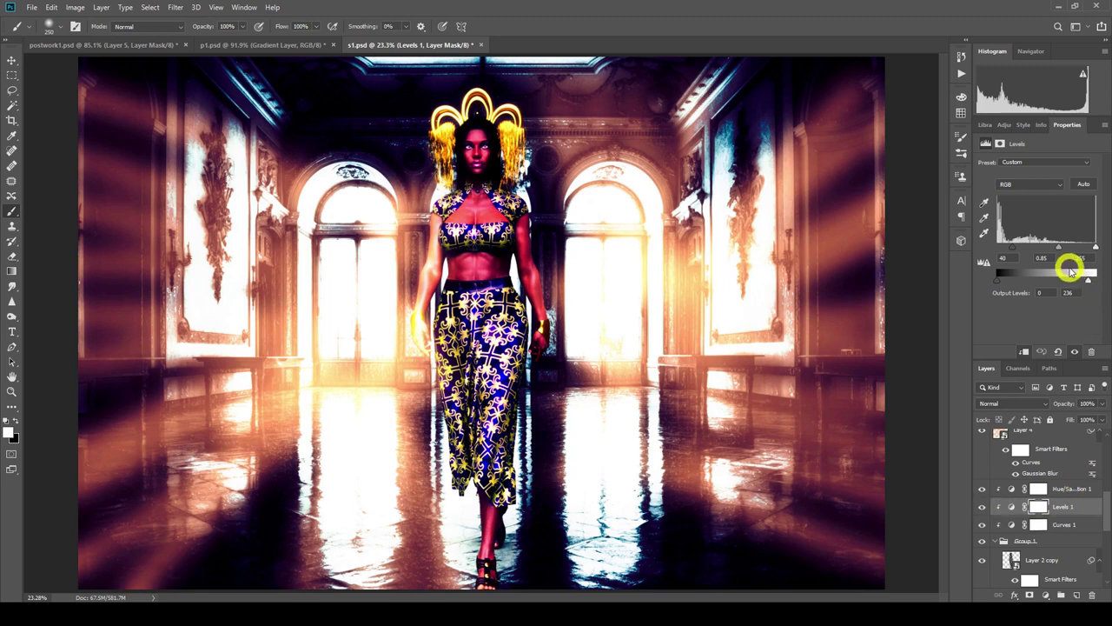
pyautogui.moveTo(1089, 281); pyautogui.dragTo(1100, 279)
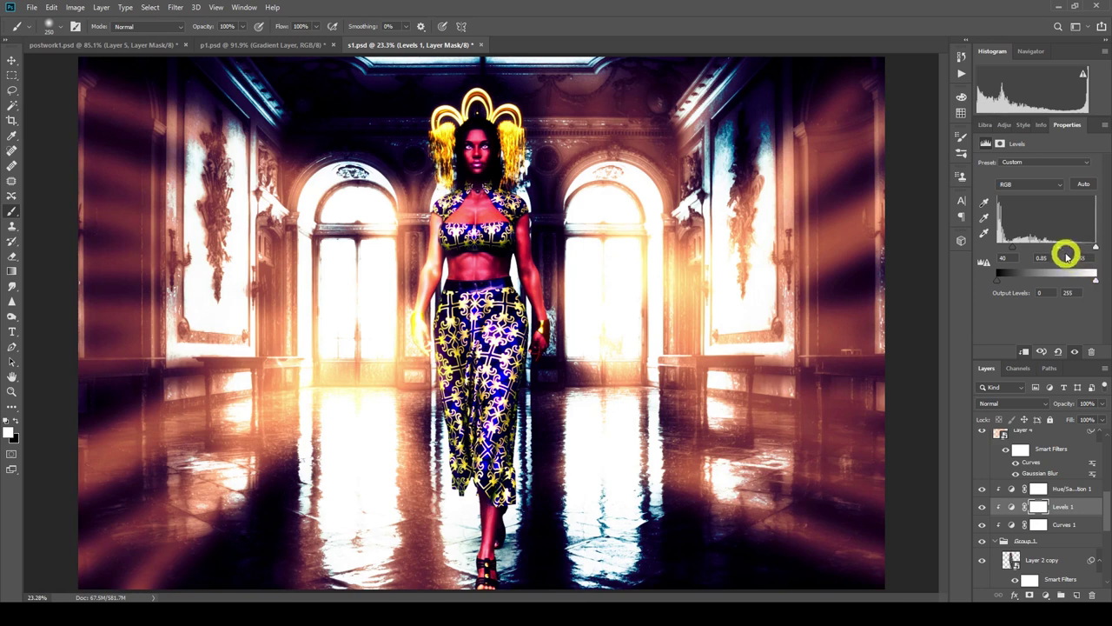
pyautogui.moveTo(1060, 249)
pyautogui.mouseDown()
pyautogui.moveTo(982, 250)
pyautogui.moveTo(1051, 247)
pyautogui.mouseUp()
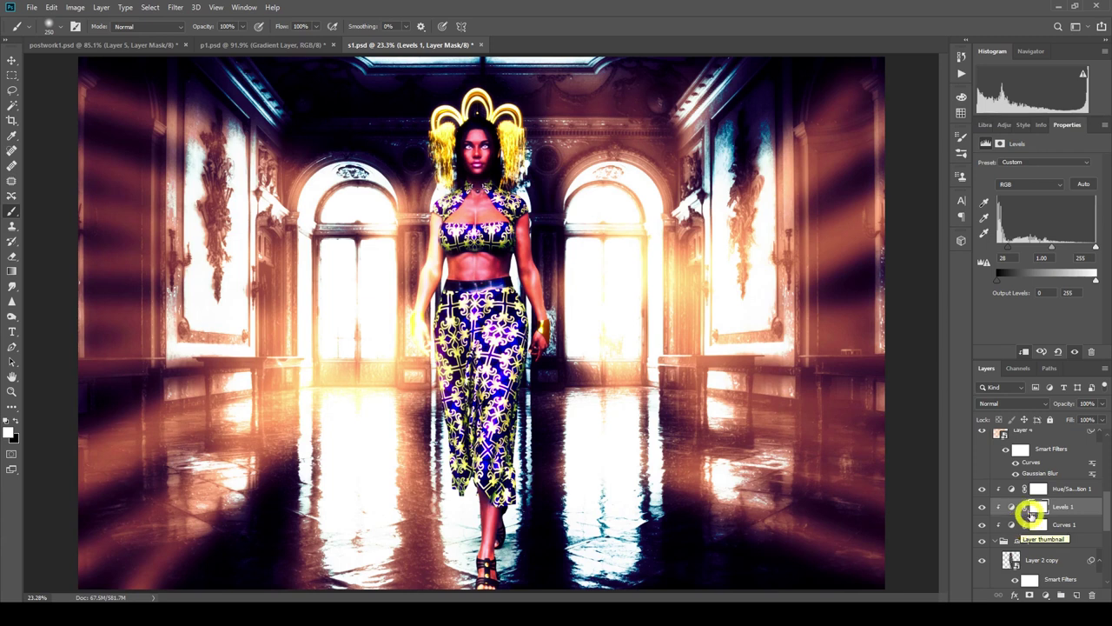
# Review the Hue/Saturation 1 and Curves 1 settings, and select the hidden red Layer 3.
pyautogui.click(1067, 488)
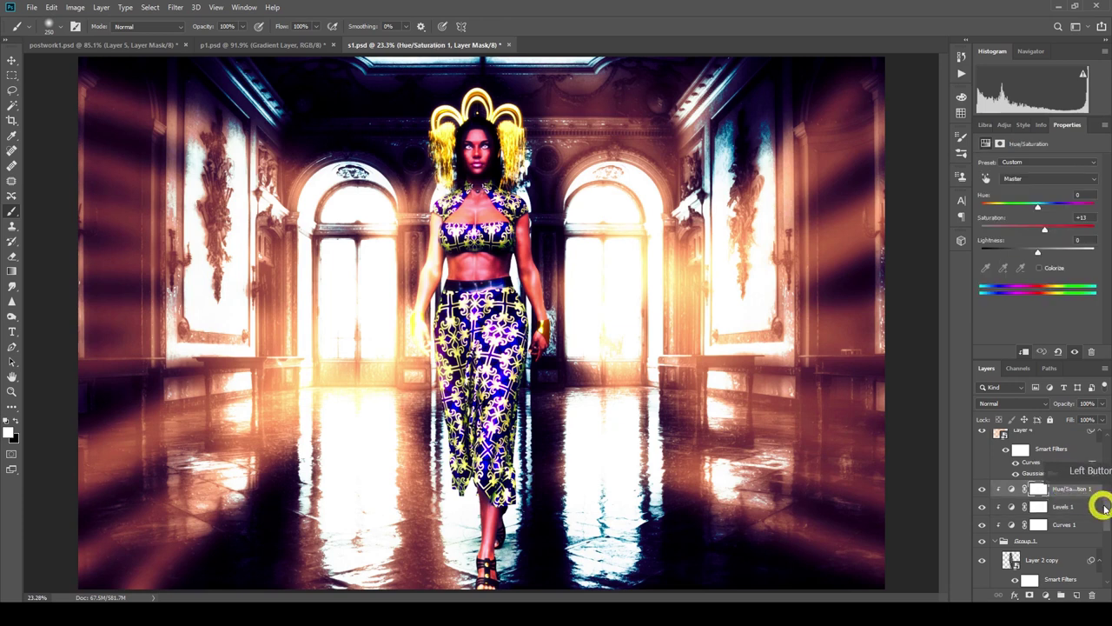
pyautogui.click(1072, 524)
pyautogui.moveTo(1096, 514); pyautogui.dragTo(1101, 442)
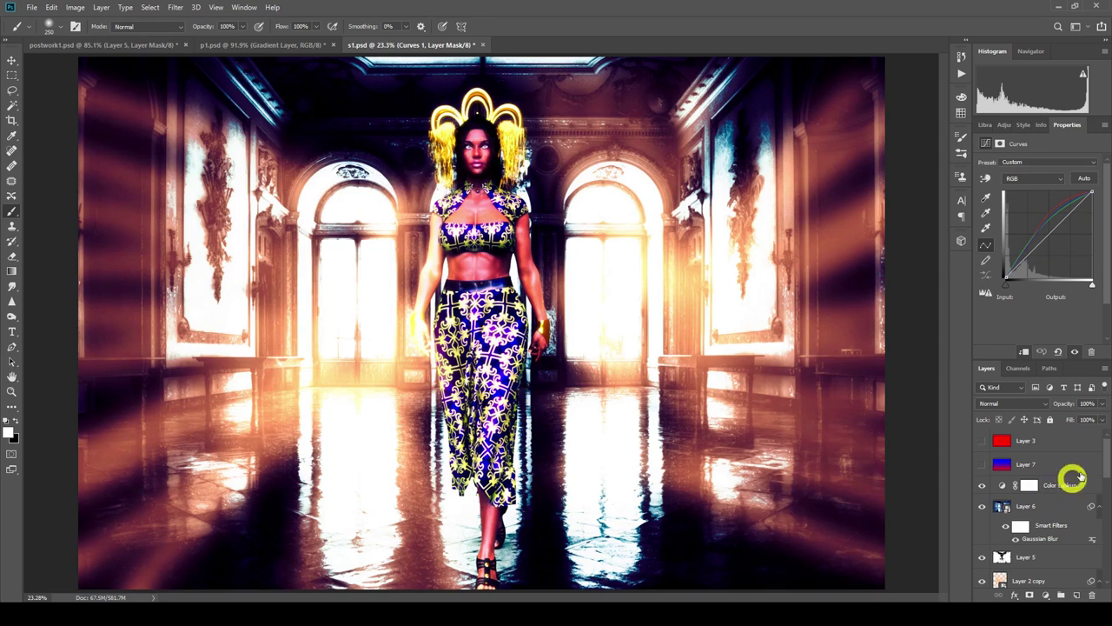
pyautogui.click(1028, 439)
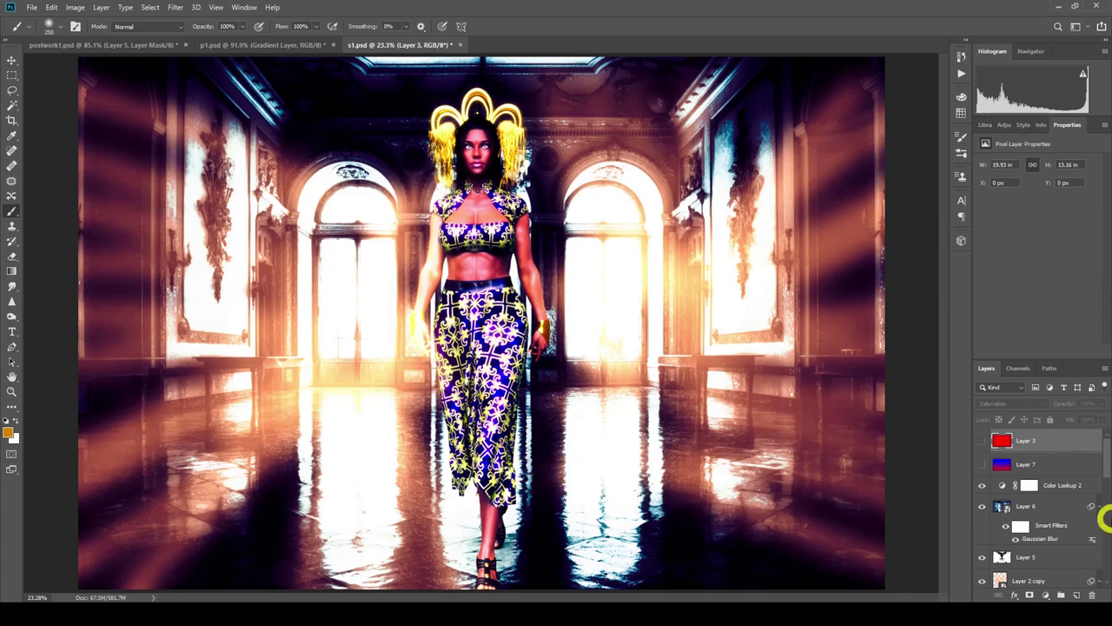
pyautogui.click(1100, 454)
# Select the blue-to-red gradient Layer 7 and make it visible over the ballroom image.
pyautogui.click(1043, 460)
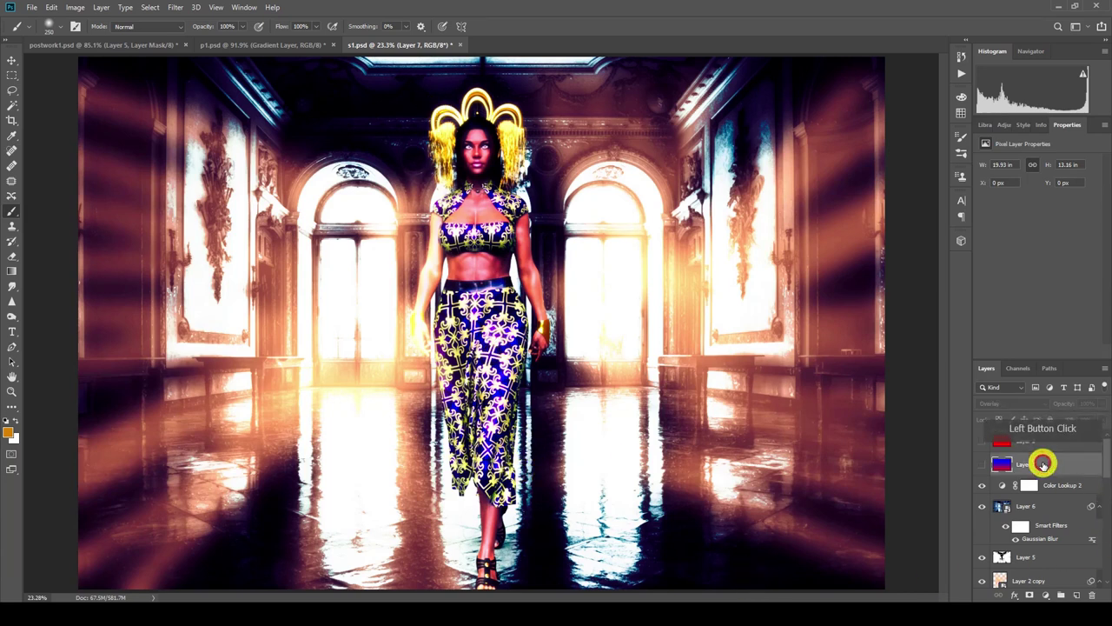
pyautogui.click(1004, 465)
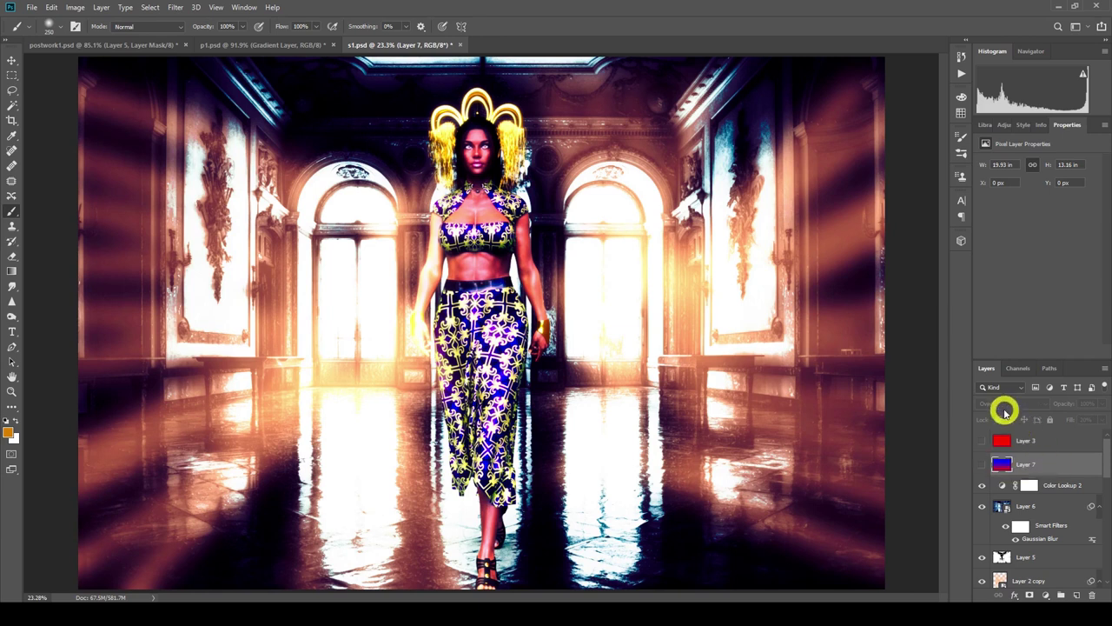
pyautogui.click(983, 464)
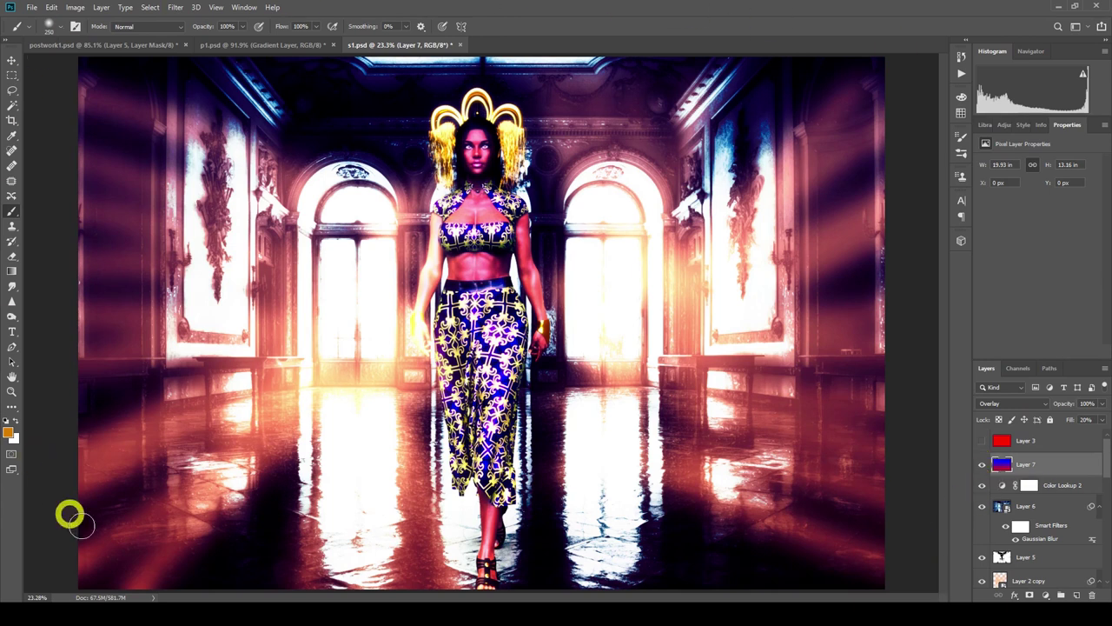
# View the finished postwork1.psd and p1.psd images, and return to s1.psd.
pyautogui.click(120, 47)
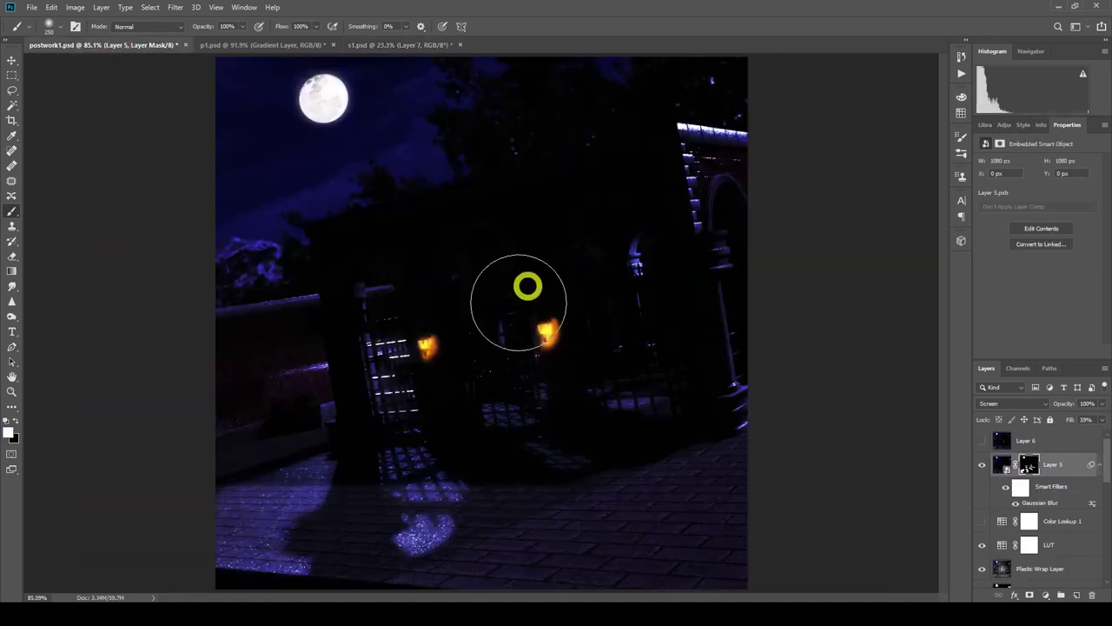
pyautogui.click(287, 44)
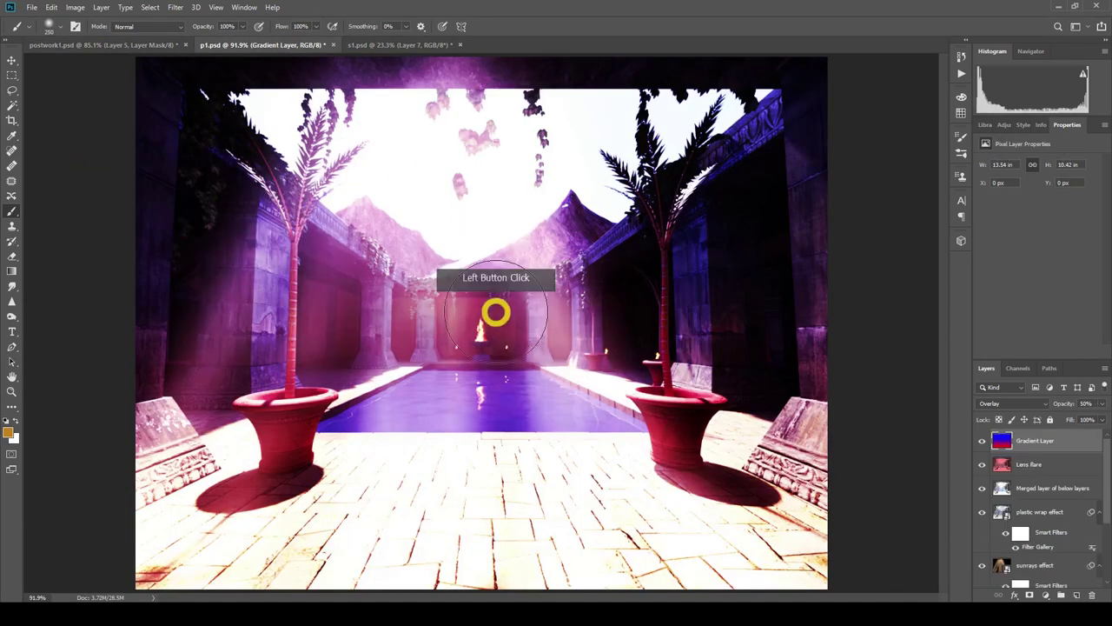
pyautogui.click(399, 45)
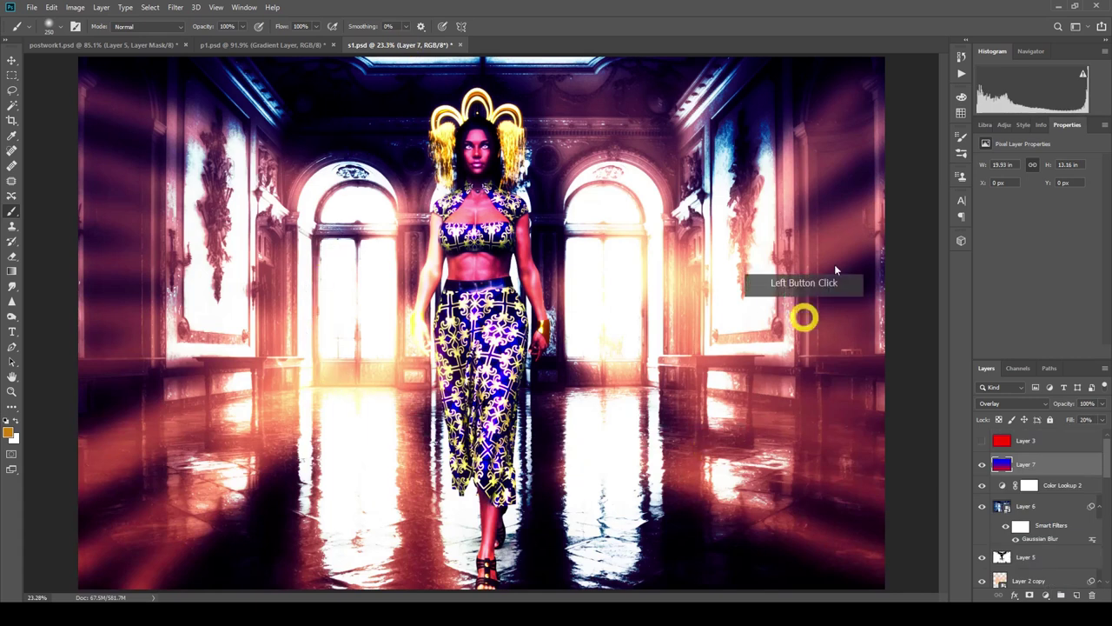